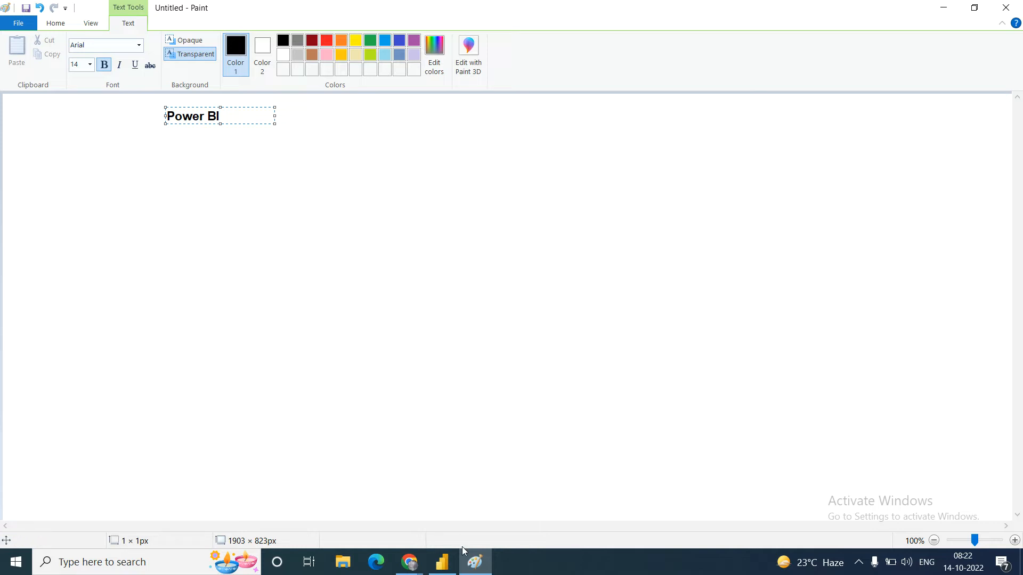
Switch to Power BI Desktop and start a Text/CSV import with all file types listed.
{"action": "left_click", "coordinate": [442, 565]}
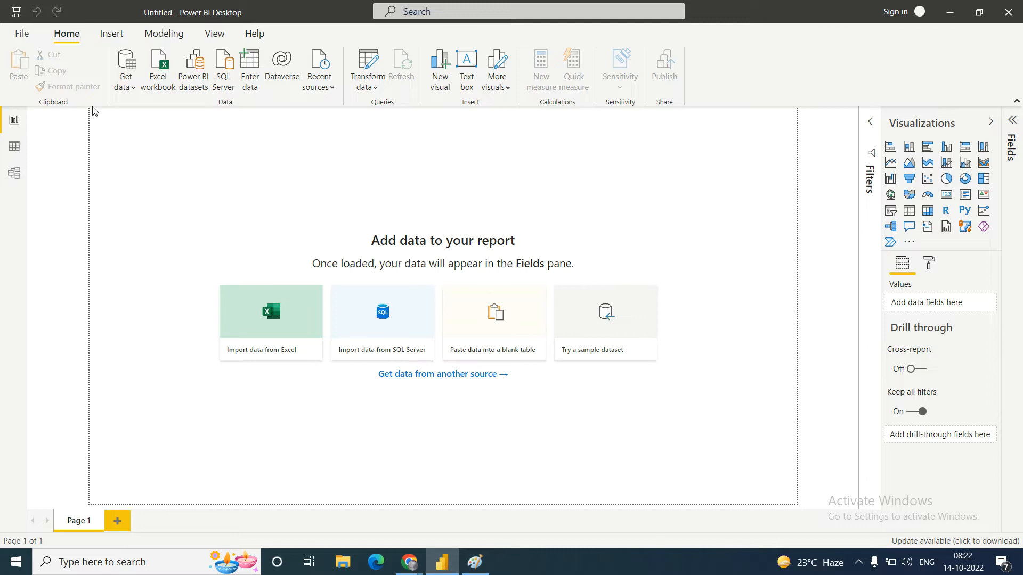
{"action": "left_click", "coordinate": [133, 90]}
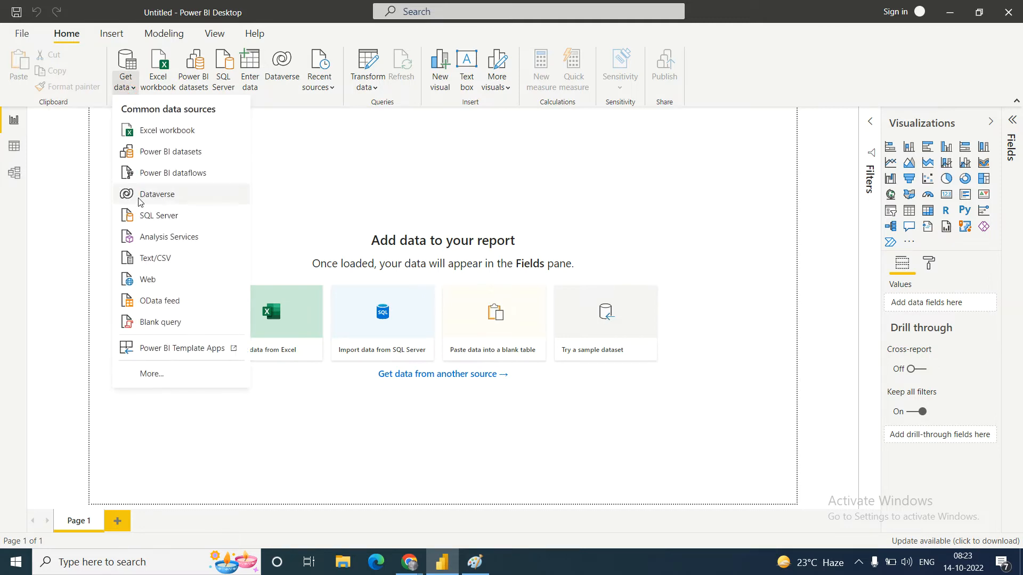
{"action": "left_click", "coordinate": [162, 258]}
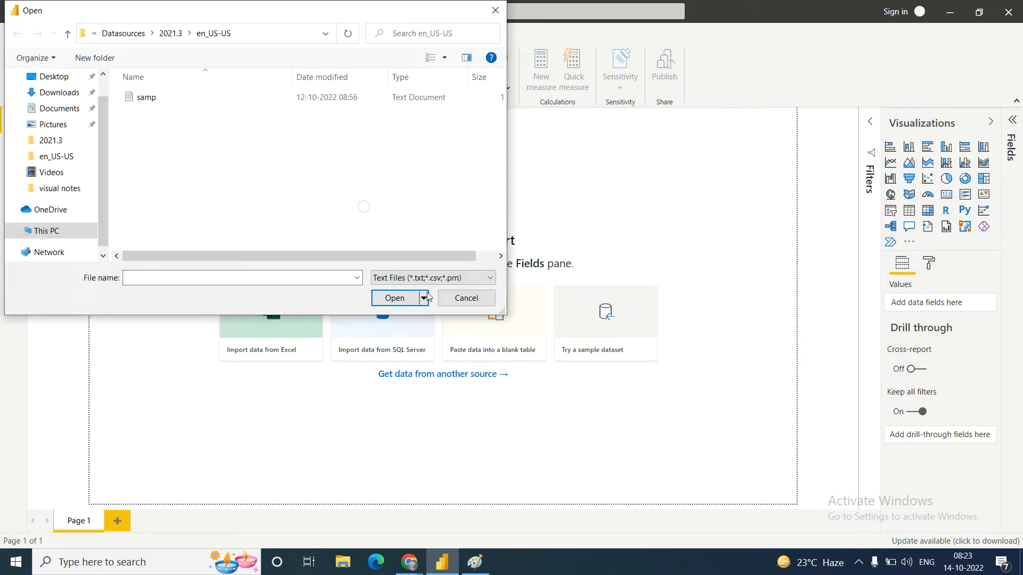
{"action": "left_click", "coordinate": [418, 278]}
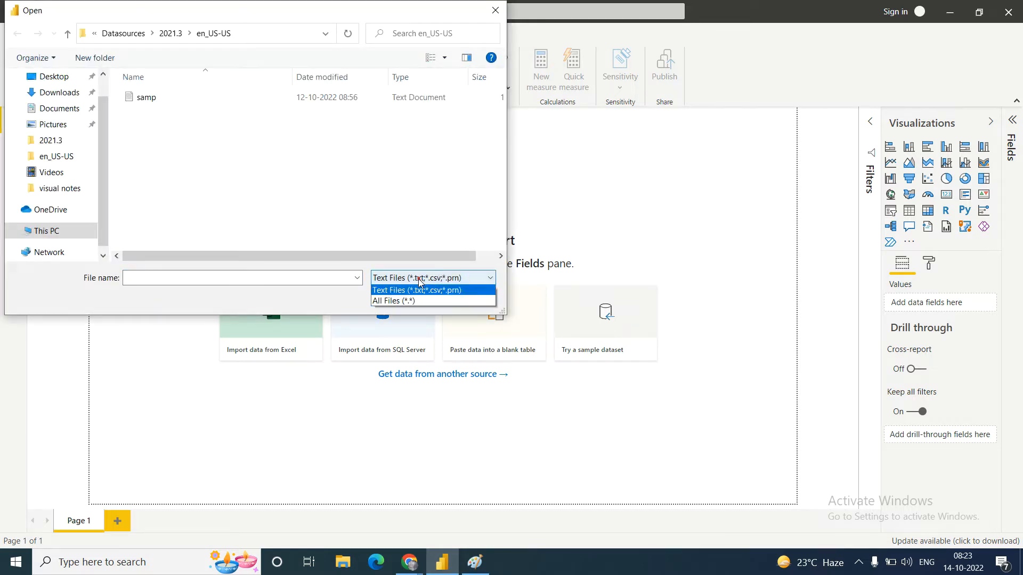
{"action": "left_click", "coordinate": [392, 302]}
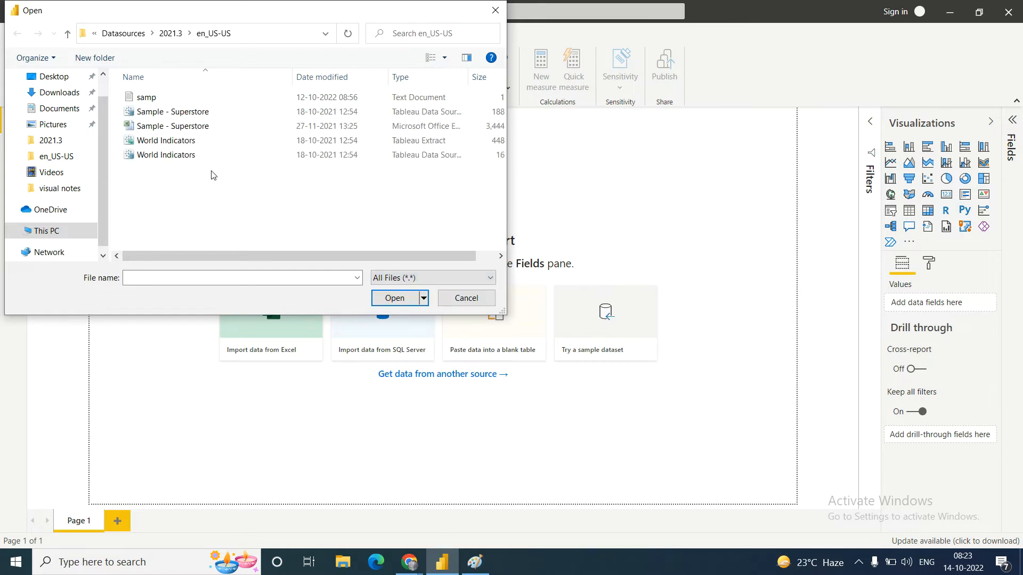
Open global_superstore_2016 from the 2021.3 folder and load its Orders sheet into the report.
{"action": "left_click", "coordinate": [170, 33]}
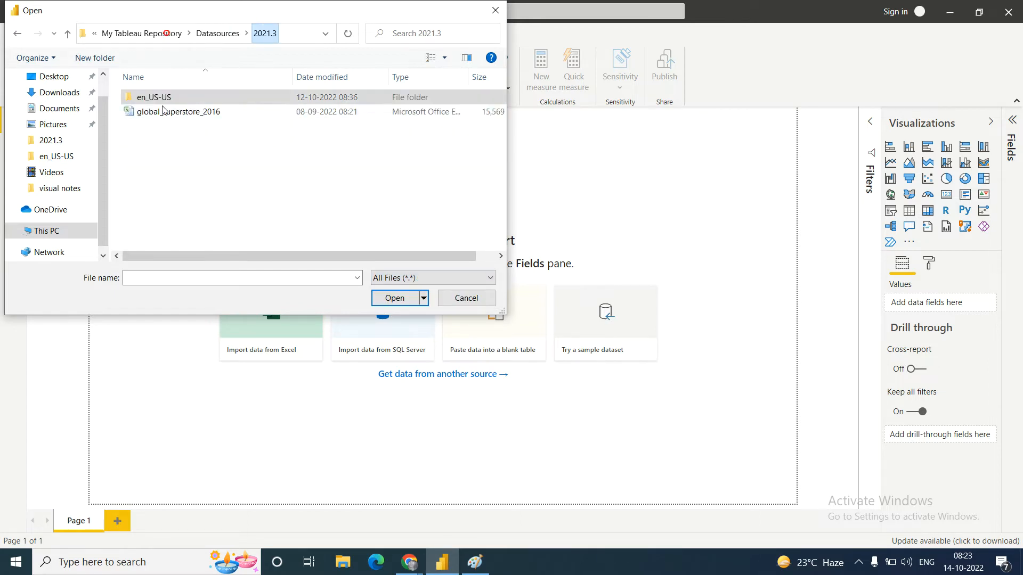
{"action": "left_click", "coordinate": [164, 112]}
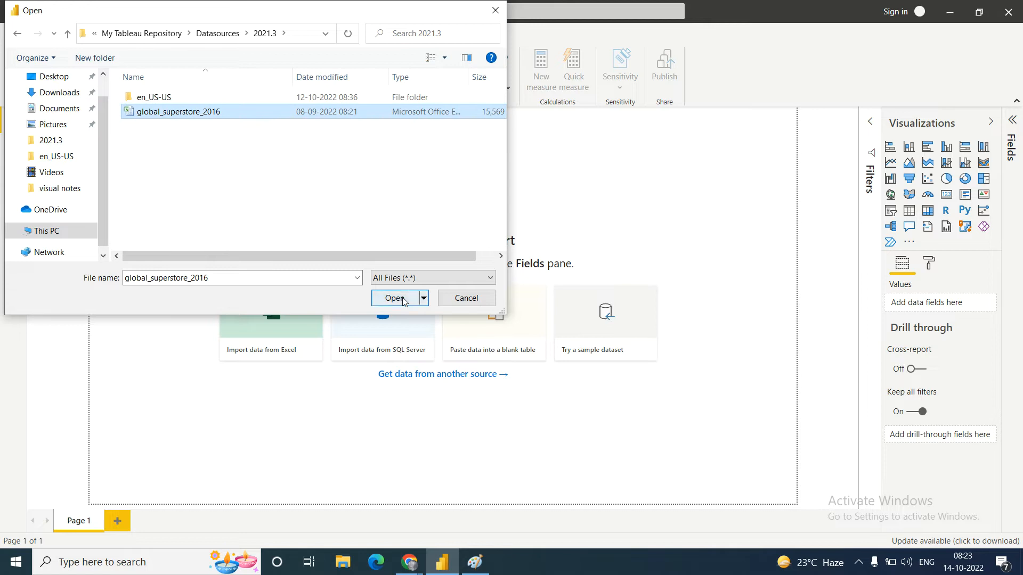
{"action": "left_click", "coordinate": [384, 299]}
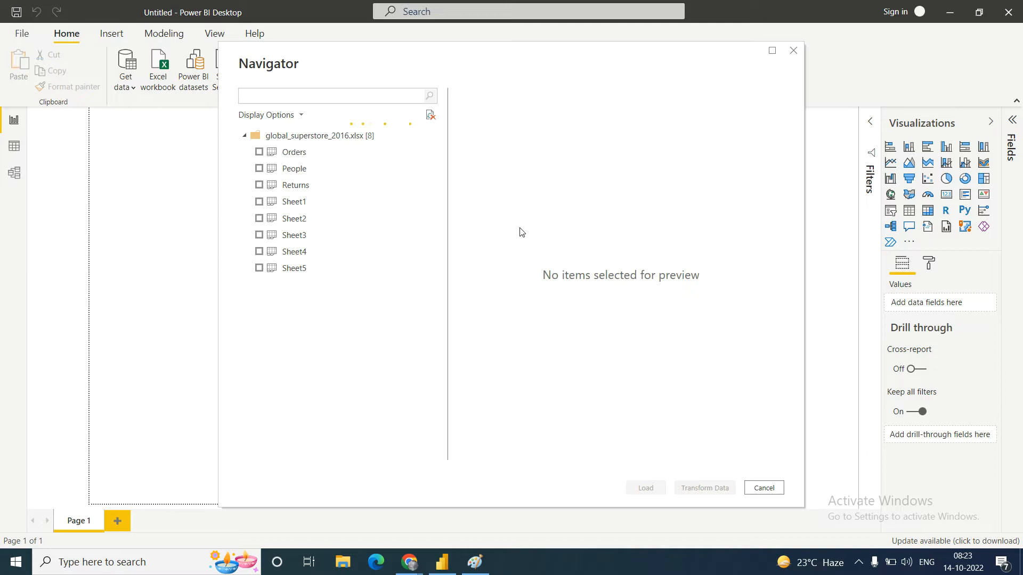
{"action": "left_click", "coordinate": [259, 152]}
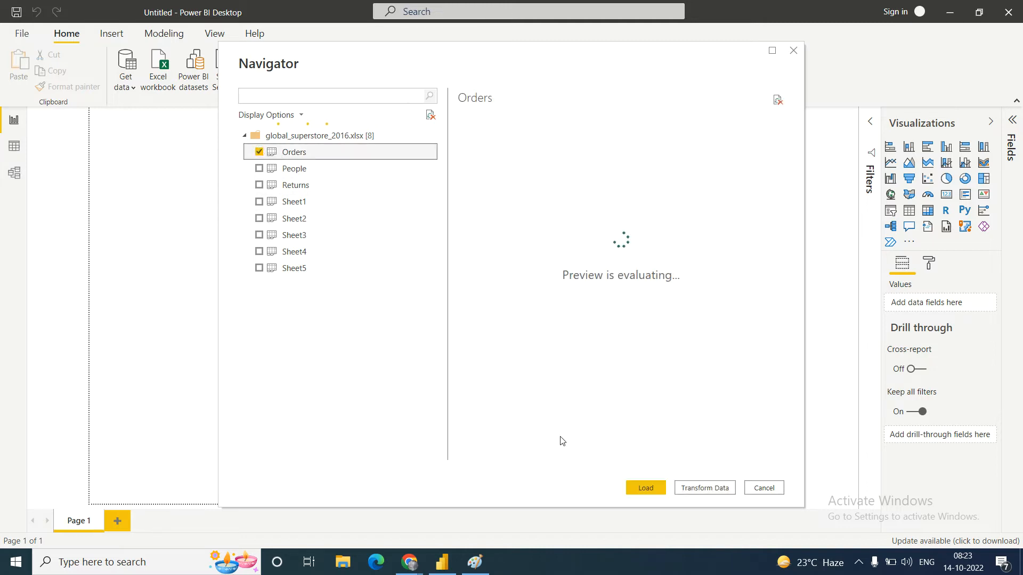
{"action": "left_click", "coordinate": [643, 491]}
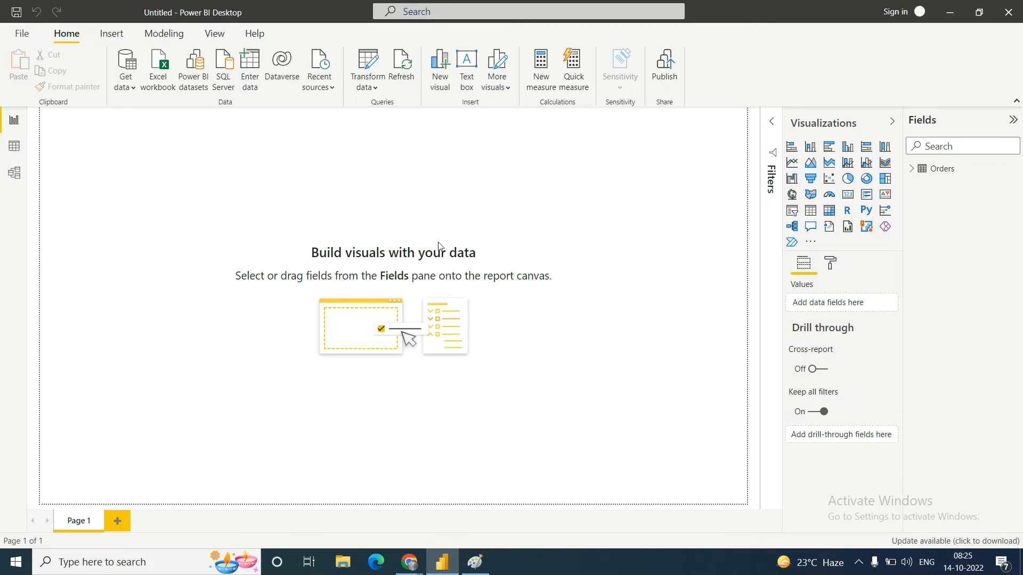
Bring up the available actions for the Orders table.
{"action": "left_click", "coordinate": [375, 89]}
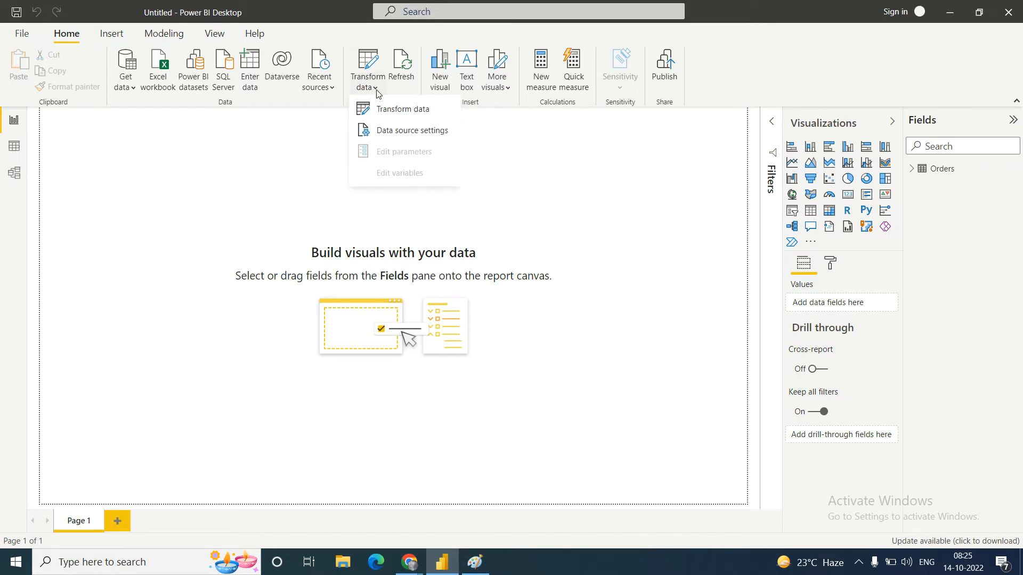
{"action": "left_click", "coordinate": [669, 200]}
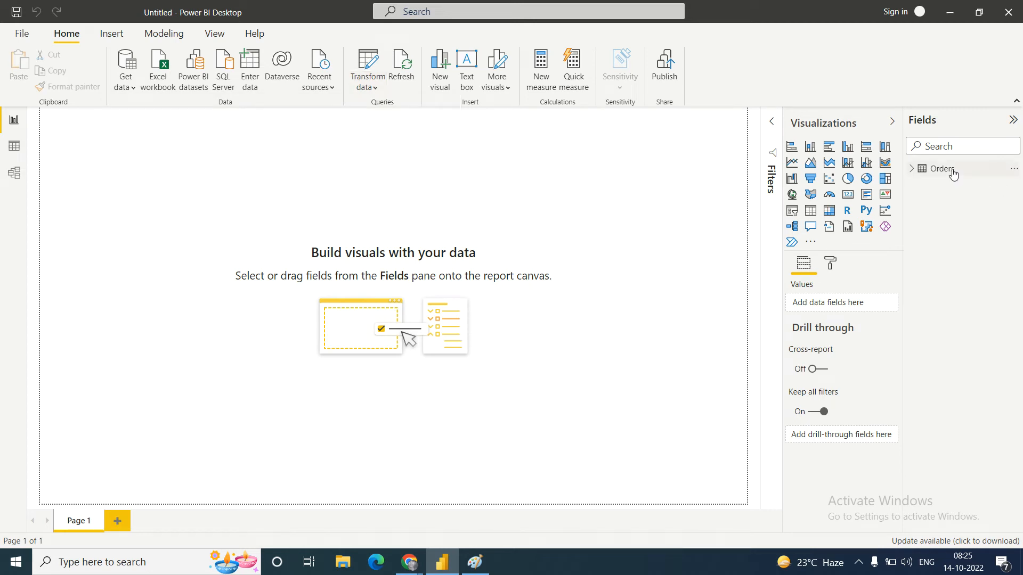
{"action": "right_click", "coordinate": [953, 175]}
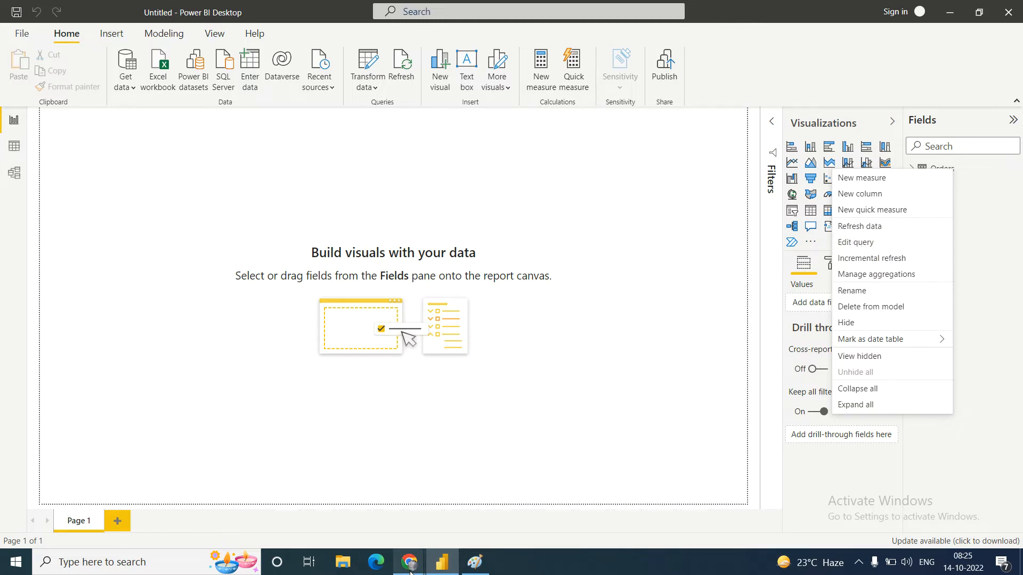
Switch to the Google Meet call, admit the waiting participant and return to Power BI Desktop.
{"action": "mouse_move", "coordinate": [410, 573]}
{"action": "left_click", "coordinate": [341, 524]}
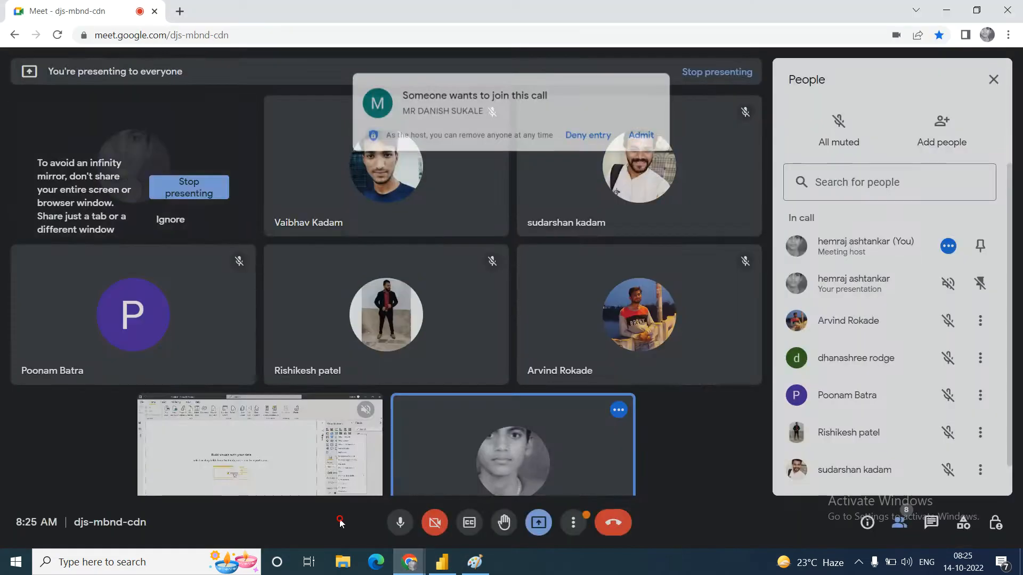
{"action": "left_click", "coordinate": [651, 123]}
{"action": "key", "text": "alt+Tab"}
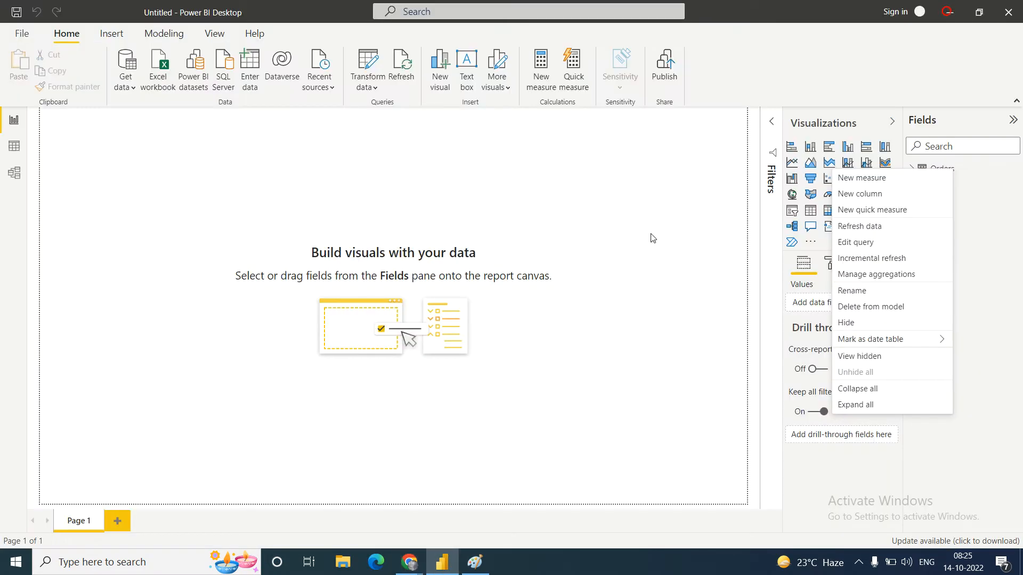
Open the Orders query for editing in Power Query Editor and refresh its data preview.
{"action": "left_click", "coordinate": [855, 243]}
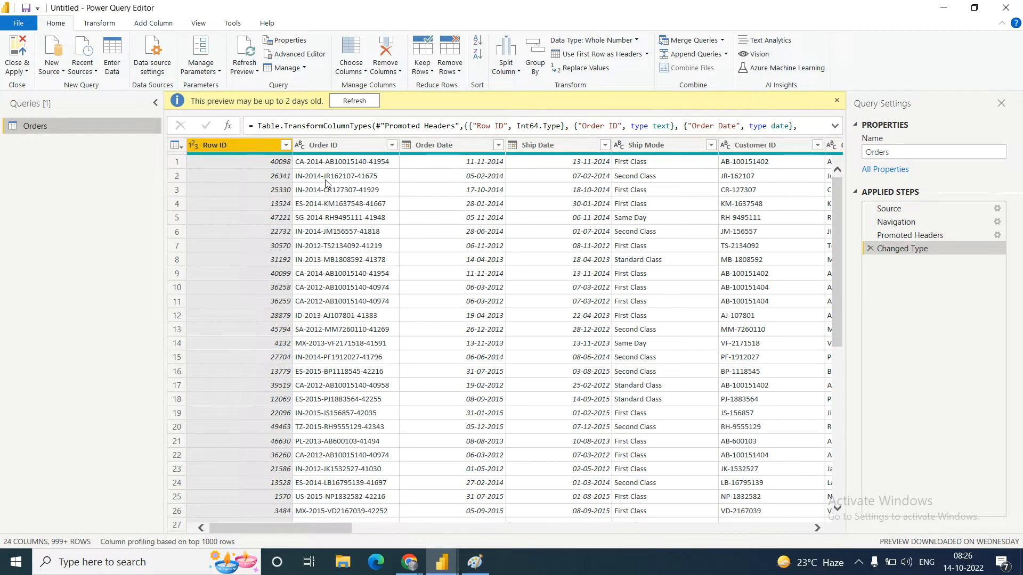
{"action": "left_click", "coordinate": [350, 103]}
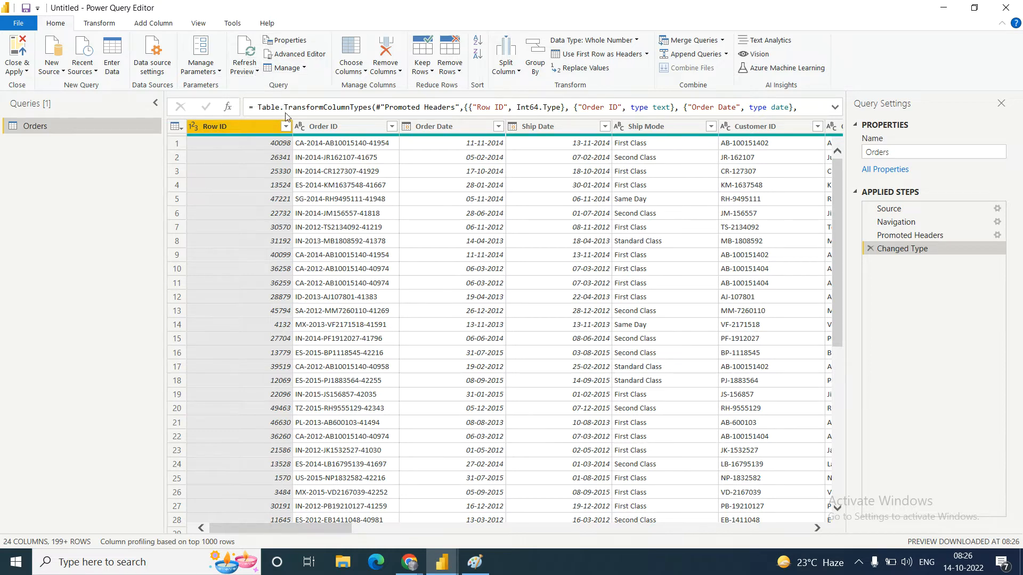
Examine the query management options and the Remove Rows options, especially Remove Duplicates.
{"action": "left_click", "coordinate": [304, 68]}
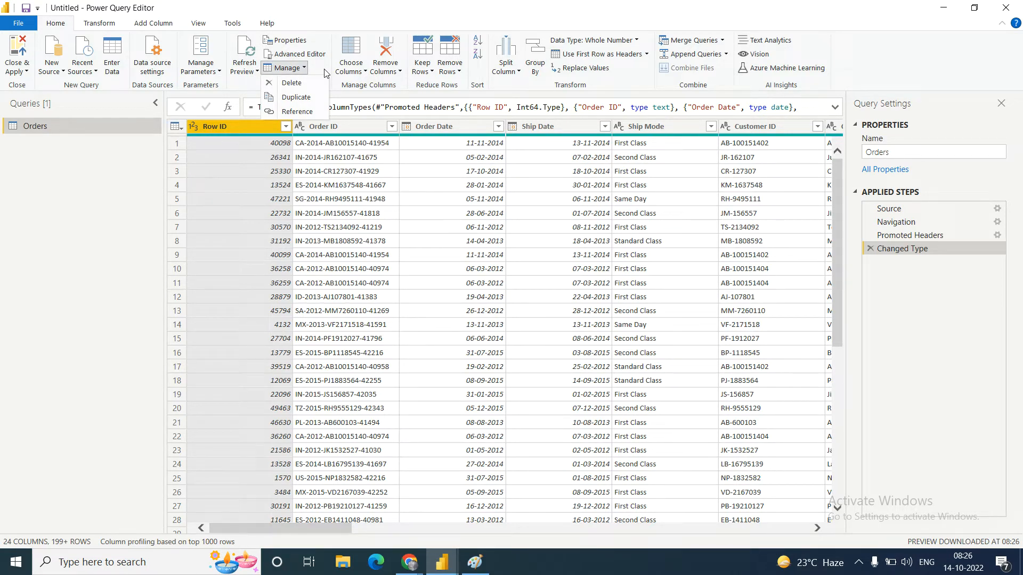
{"action": "left_click", "coordinate": [326, 73]}
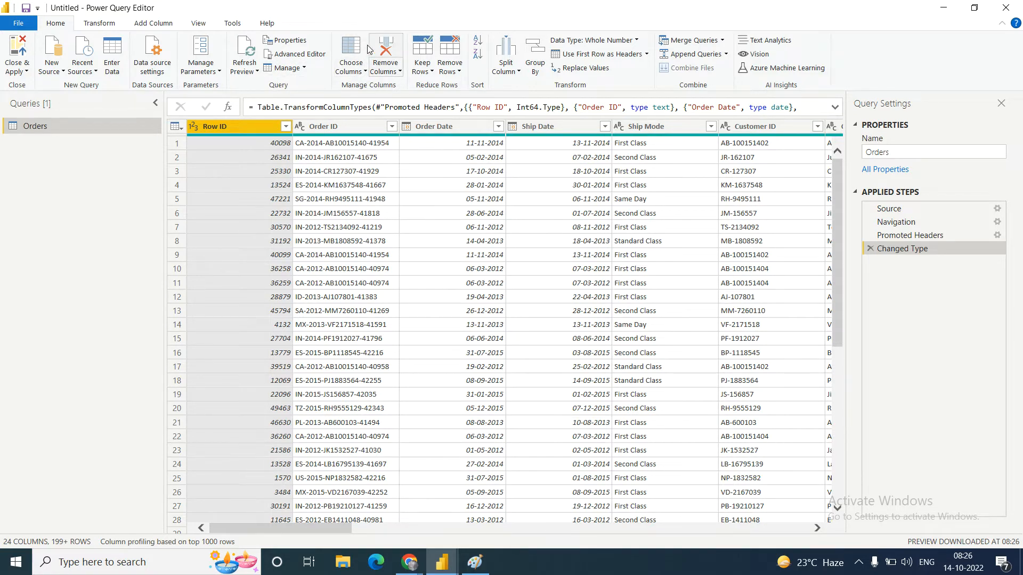
{"action": "left_click", "coordinate": [459, 72]}
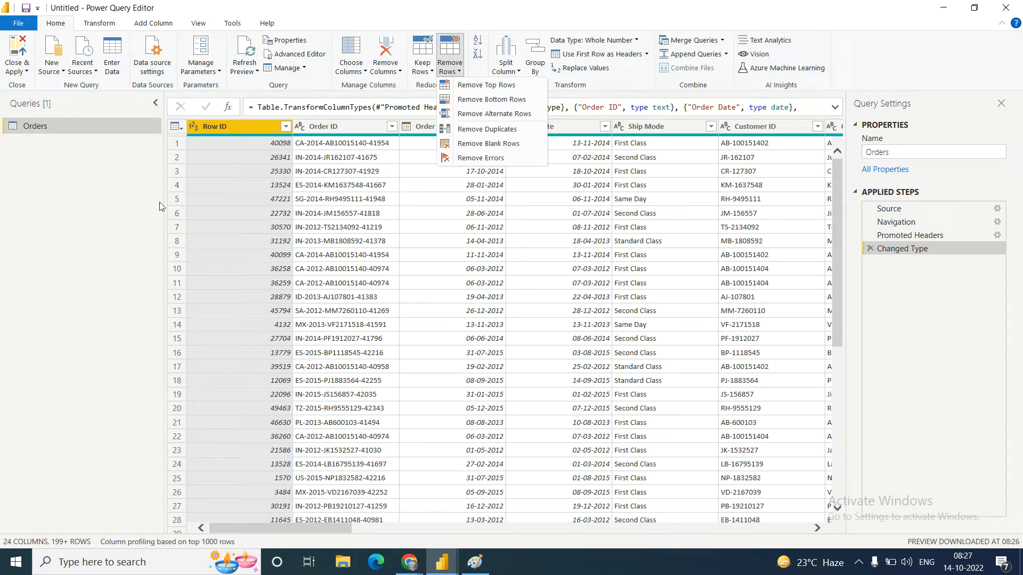
{"action": "left_click", "coordinate": [60, 273]}
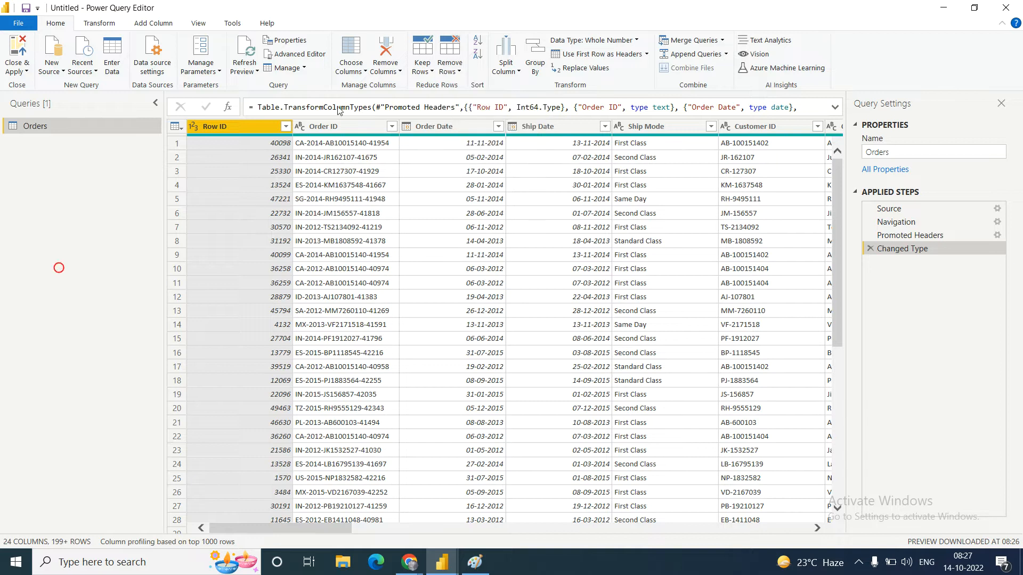
{"action": "left_click", "coordinate": [460, 75]}
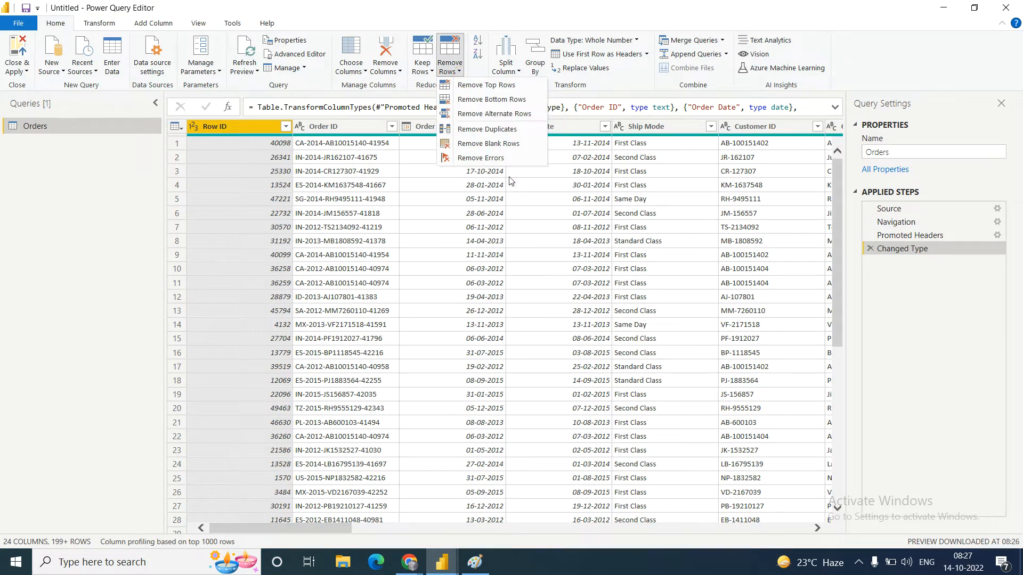
{"action": "left_click", "coordinate": [67, 285]}
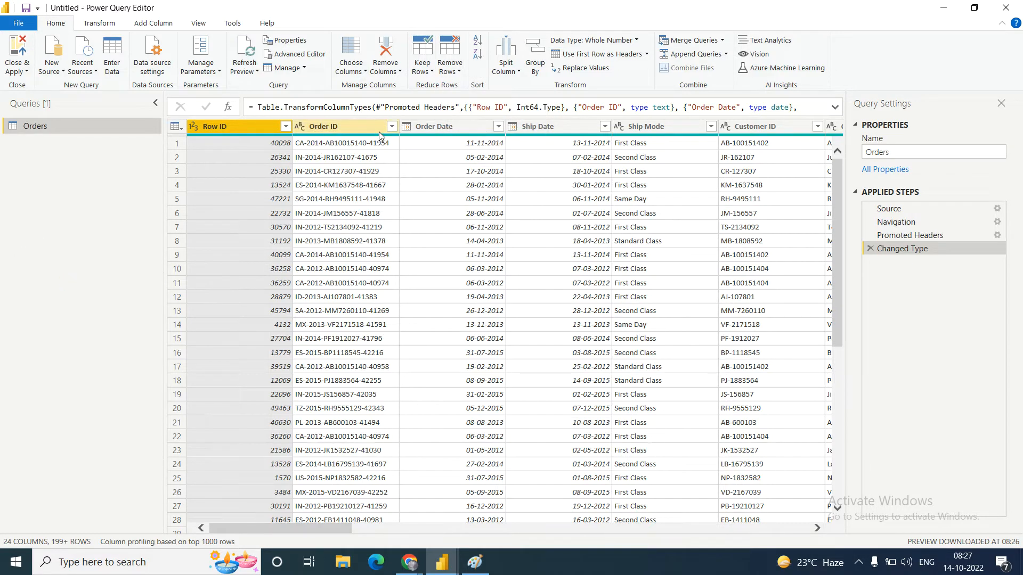
{"action": "left_click", "coordinate": [459, 73]}
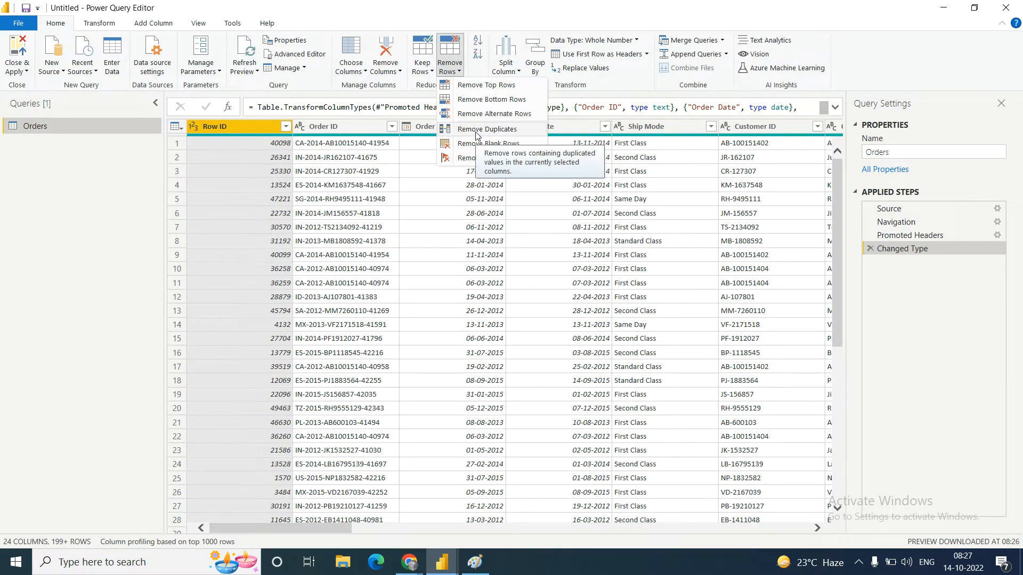
{"action": "left_click", "coordinate": [73, 229]}
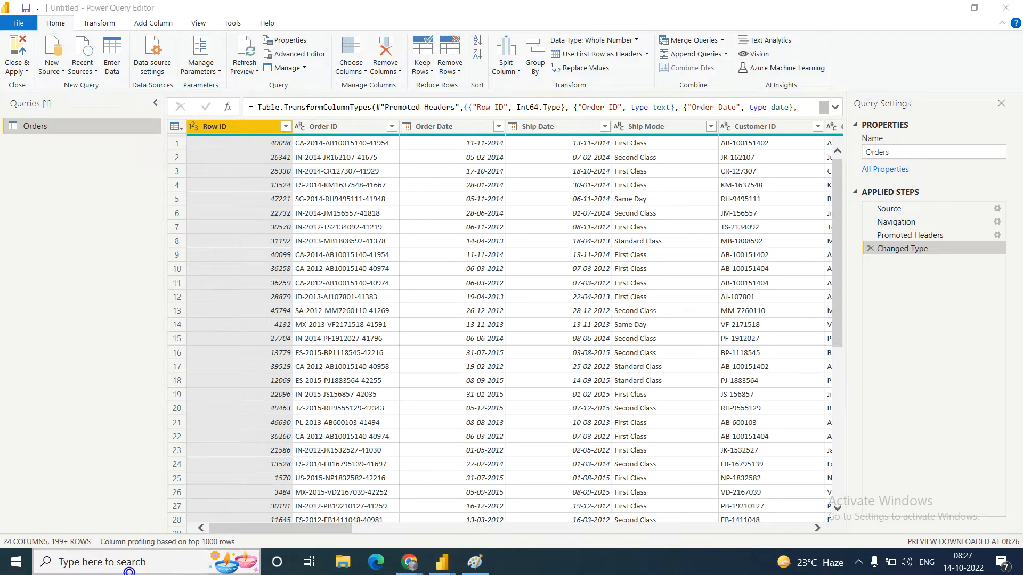
Open Notepad and enter the header line "name, salary" in the blank document.
{"action": "left_click", "coordinate": [129, 570]}
{"action": "type", "text": "notepad"}
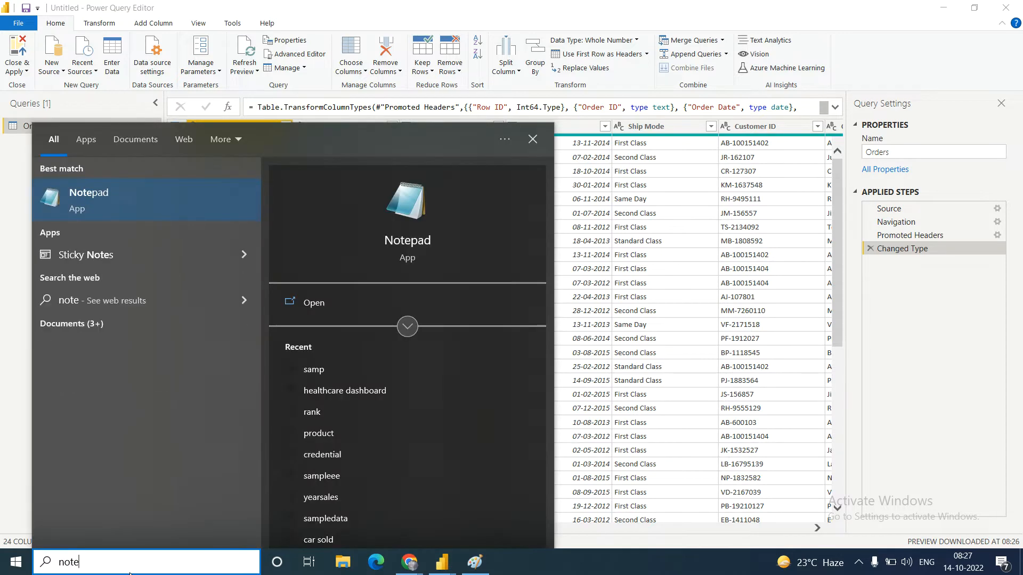
{"action": "key", "text": "Return"}
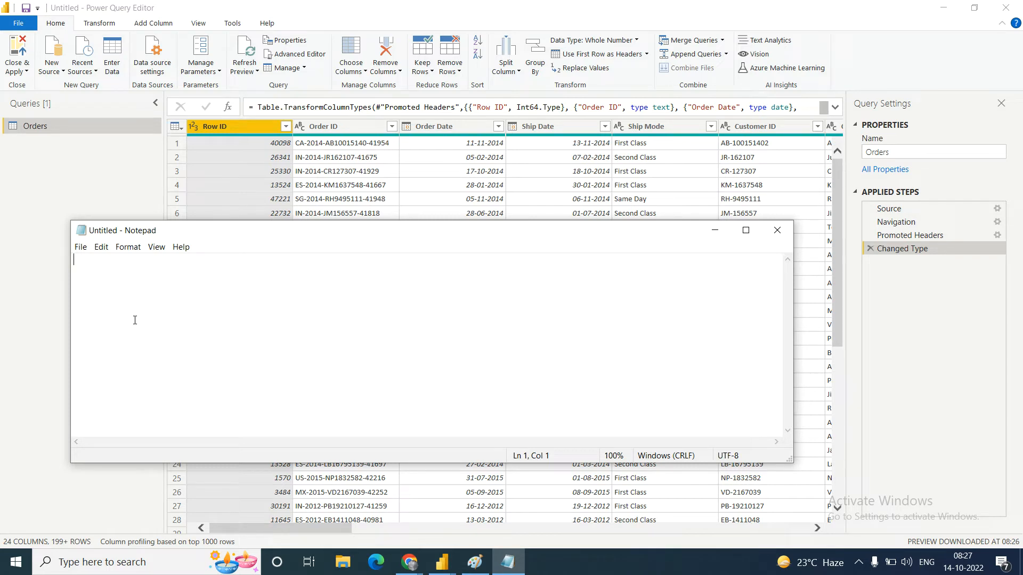
{"action": "type", "text": "name"}
{"action": "type", "text": ", salary "}
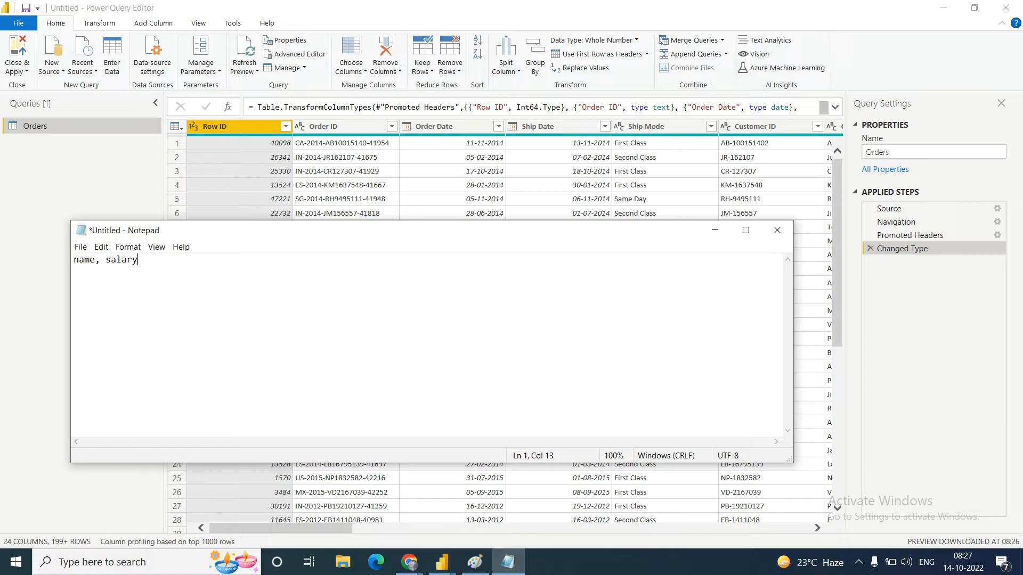
Add three comma-separated records with salaries 100, 200 and 100, repeating the first person's name in the third record.
{"action": "type", "text": "raju, 100"}
{"action": "key", "text": "Return"}
{"action": "type", "text": "sham,200 raju"}
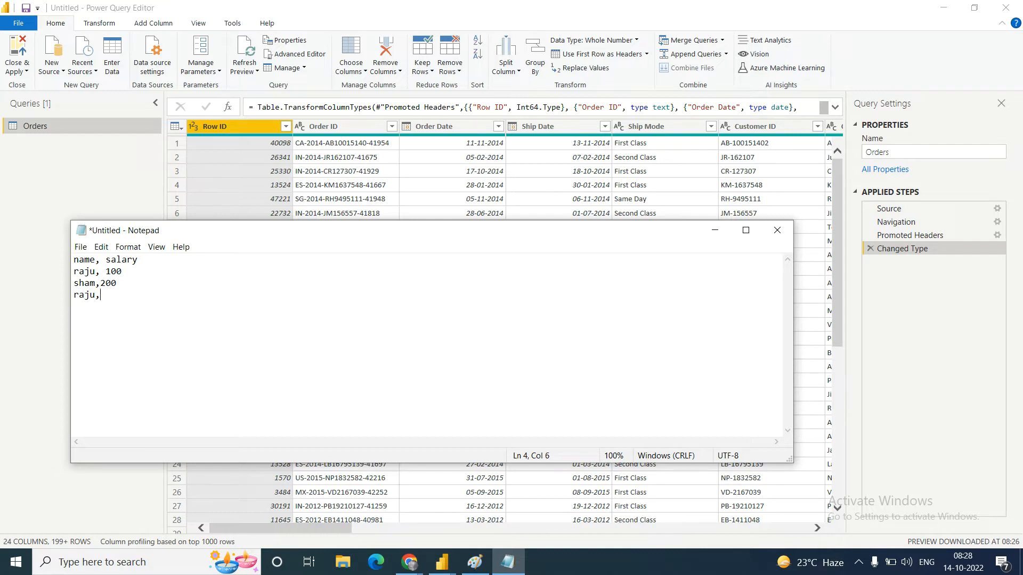
{"action": "type", "text": ",100"}
{"action": "left_click_drag", "start_coordinate": [124, 294], "coordinate": [74, 296]}
{"action": "left_click_drag", "start_coordinate": [128, 272], "coordinate": [66, 271]}
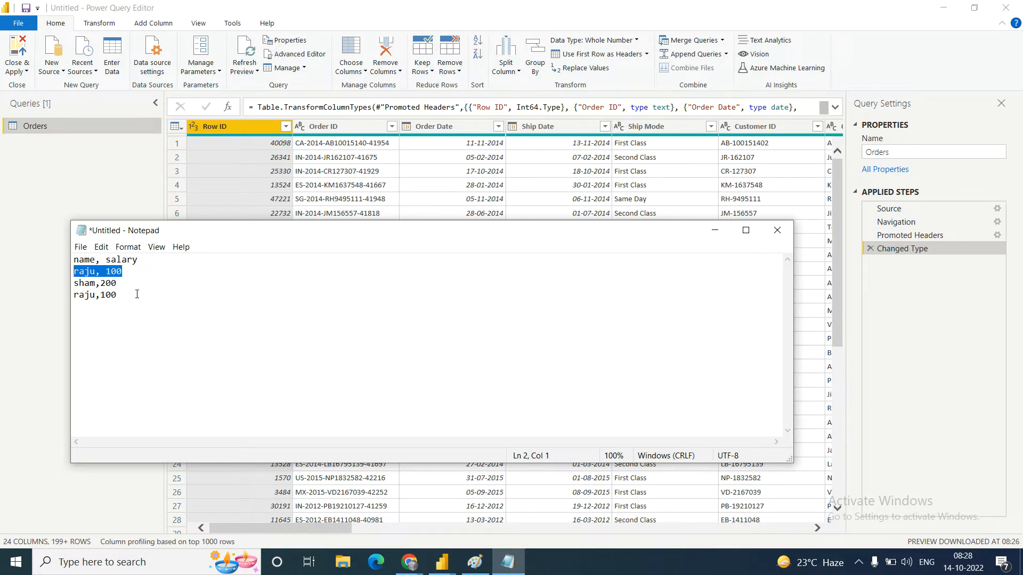
Save the text document as sampl in the Downloads folder.
{"action": "left_click", "coordinate": [81, 247]}
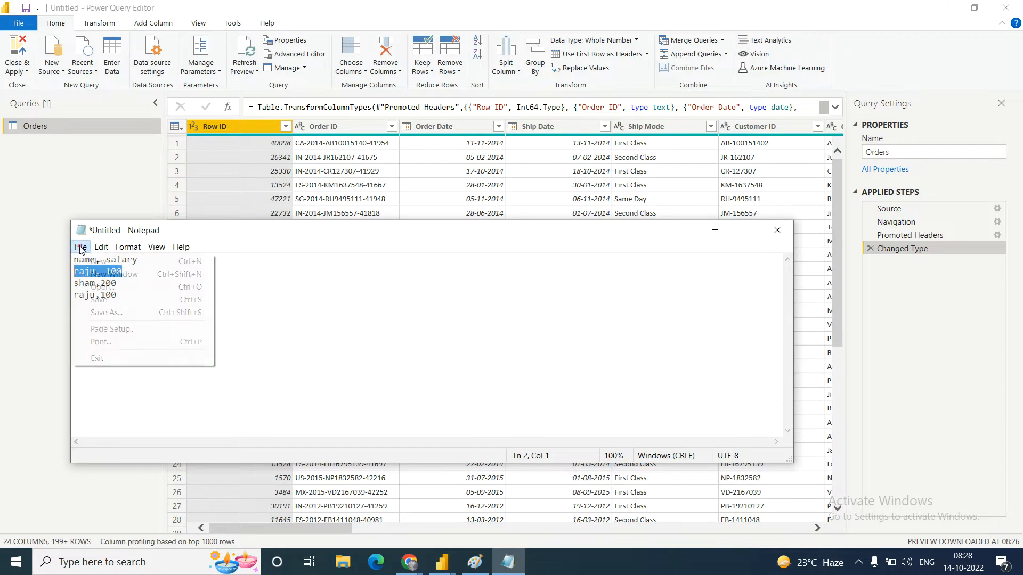
{"action": "left_click", "coordinate": [117, 315]}
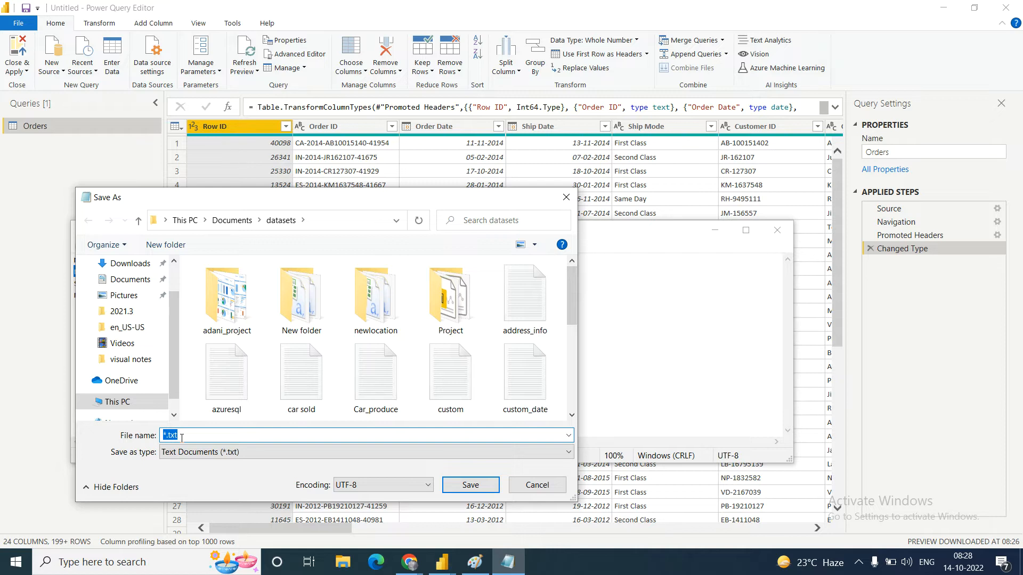
{"action": "left_click", "coordinate": [128, 264]}
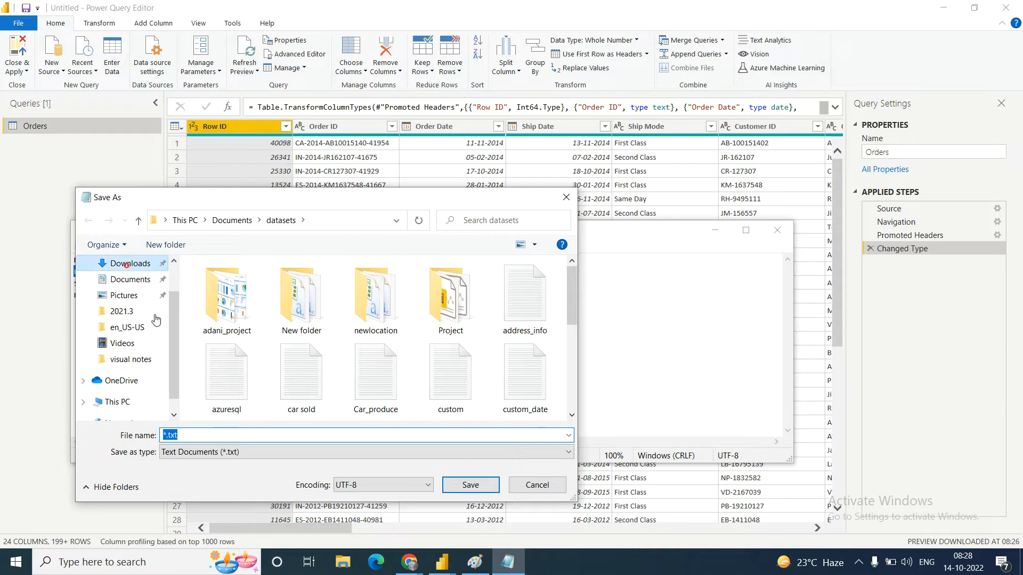
{"action": "left_click", "coordinate": [183, 435]}
{"action": "type", "text": "sampl"}
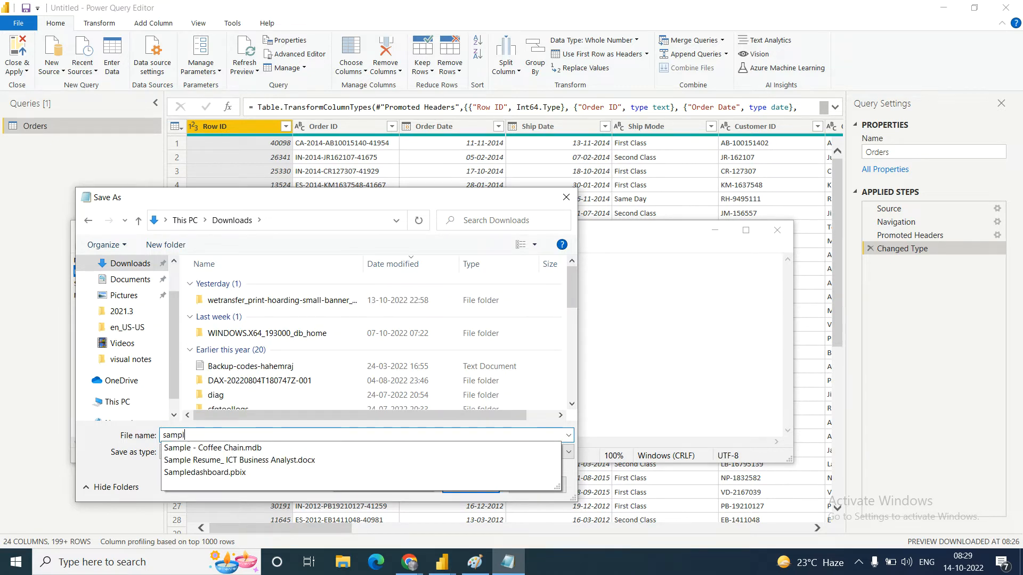
{"action": "left_click", "coordinate": [89, 438]}
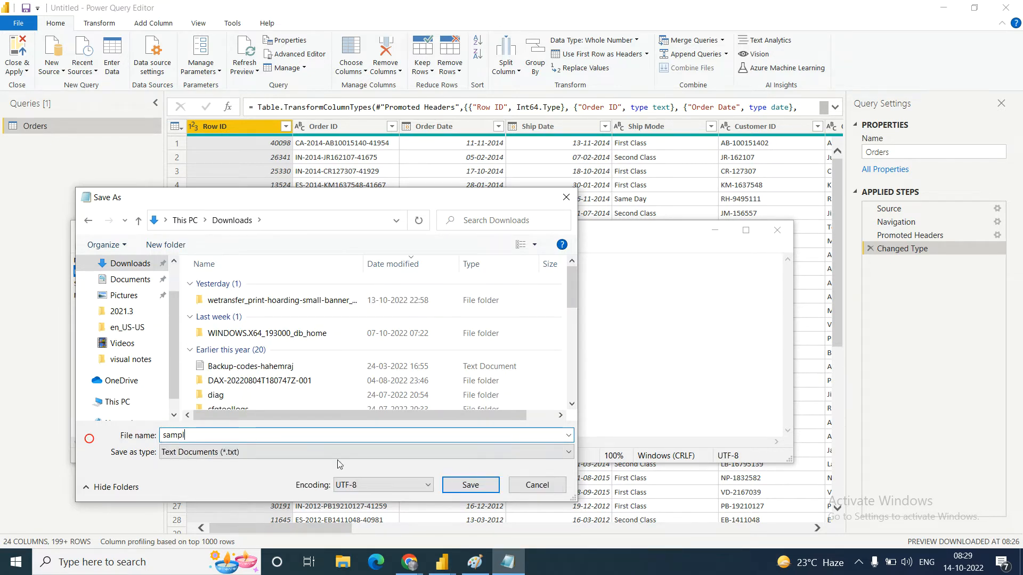
{"action": "left_click", "coordinate": [470, 486]}
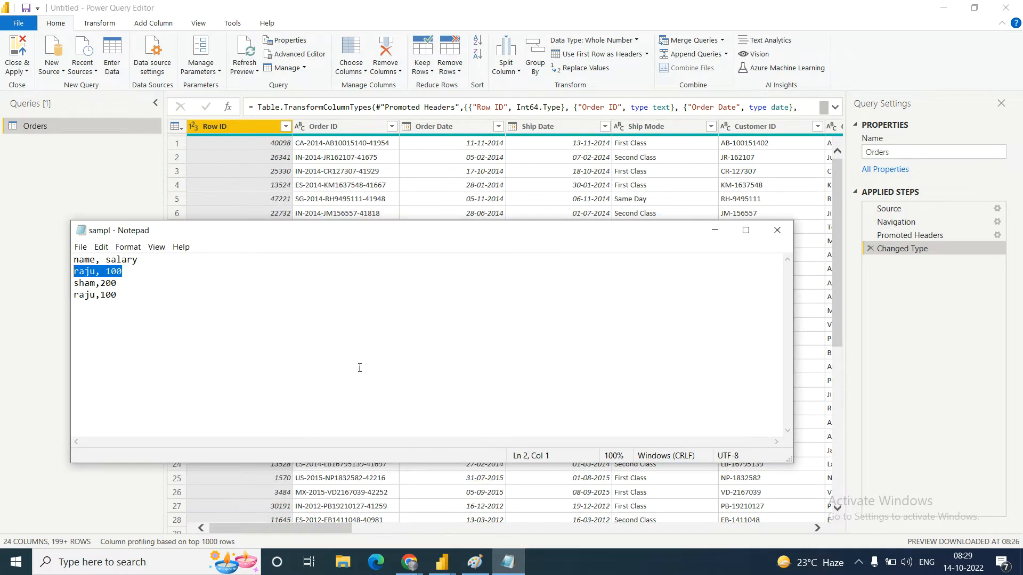
Switch back to Power Query Editor and import sampl.txt from Downloads as a new comma-delimited query.
{"action": "left_click", "coordinate": [715, 231]}
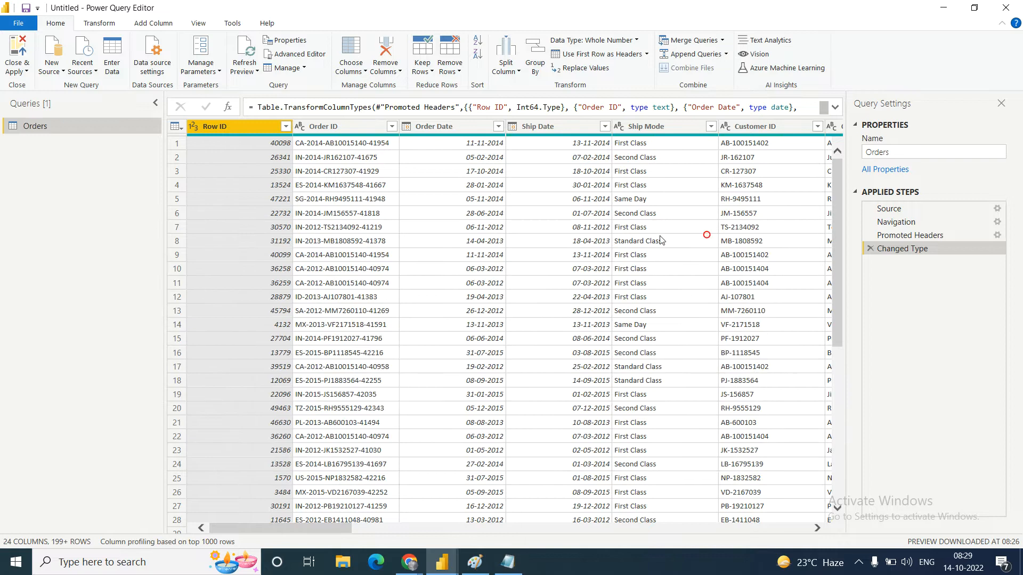
{"action": "left_click", "coordinate": [64, 72]}
{"action": "left_click", "coordinate": [78, 193]}
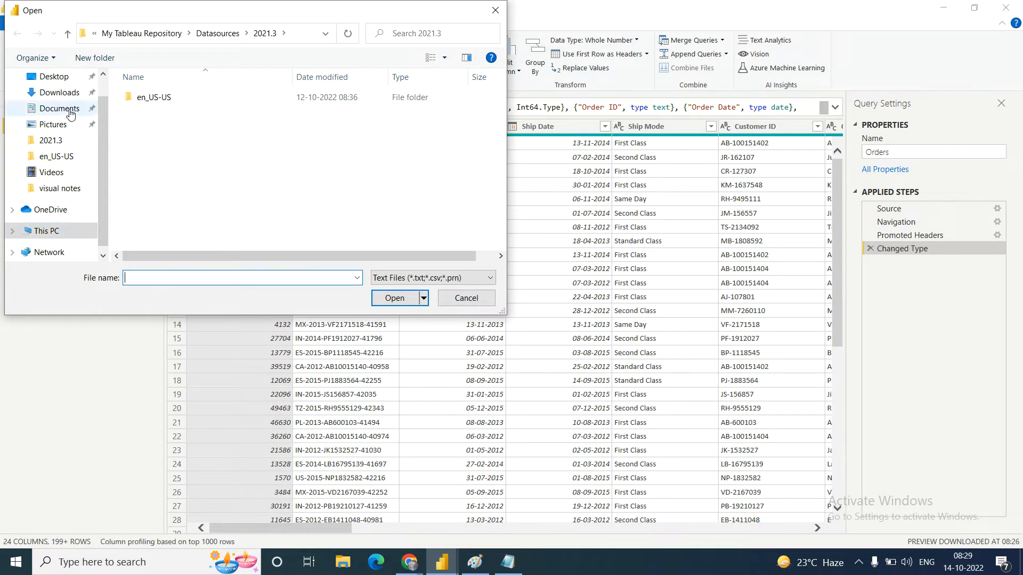
{"action": "left_click", "coordinate": [60, 94]}
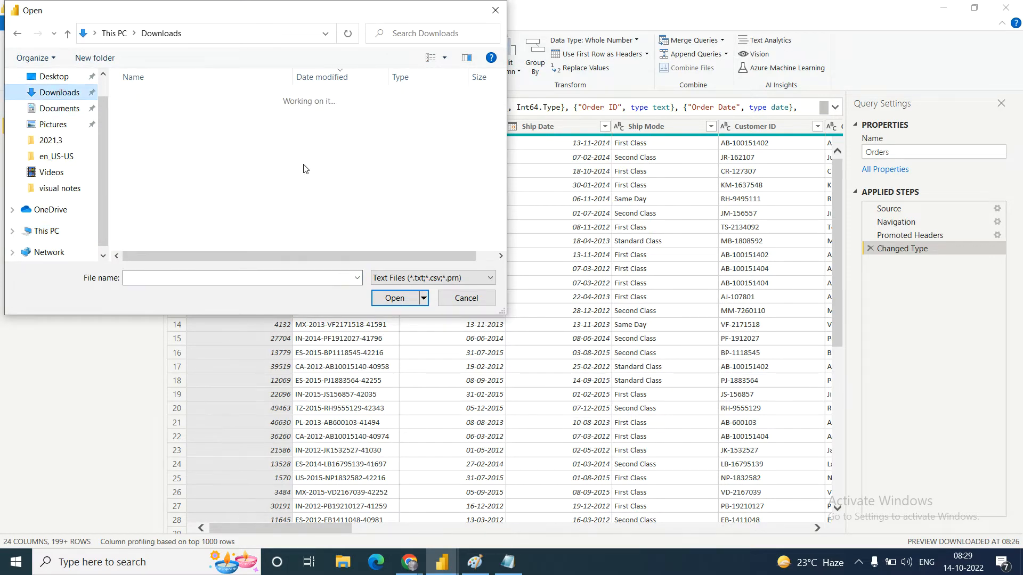
{"action": "left_click", "coordinate": [153, 118]}
{"action": "left_click", "coordinate": [382, 300]}
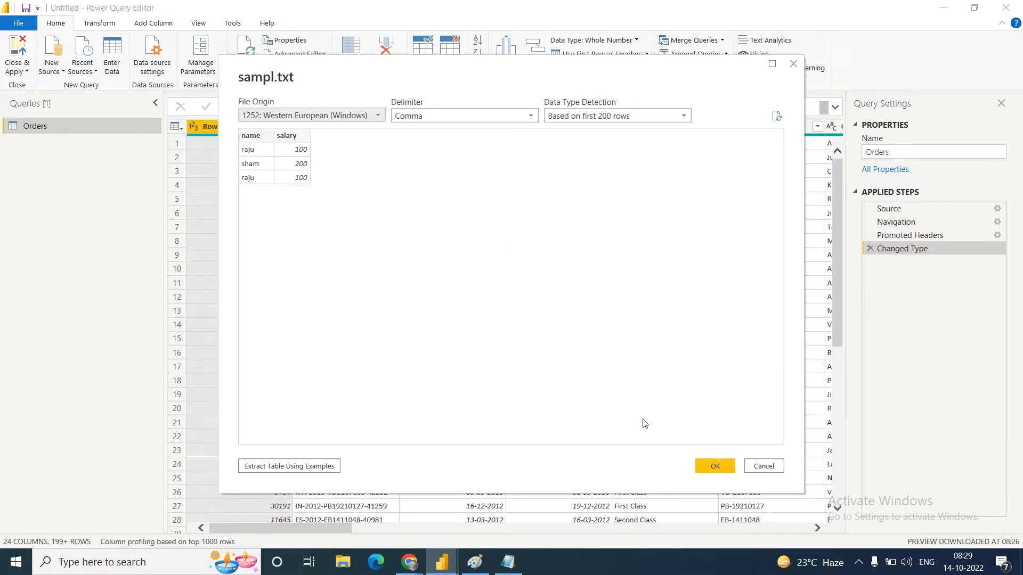
{"action": "left_click", "coordinate": [714, 466]}
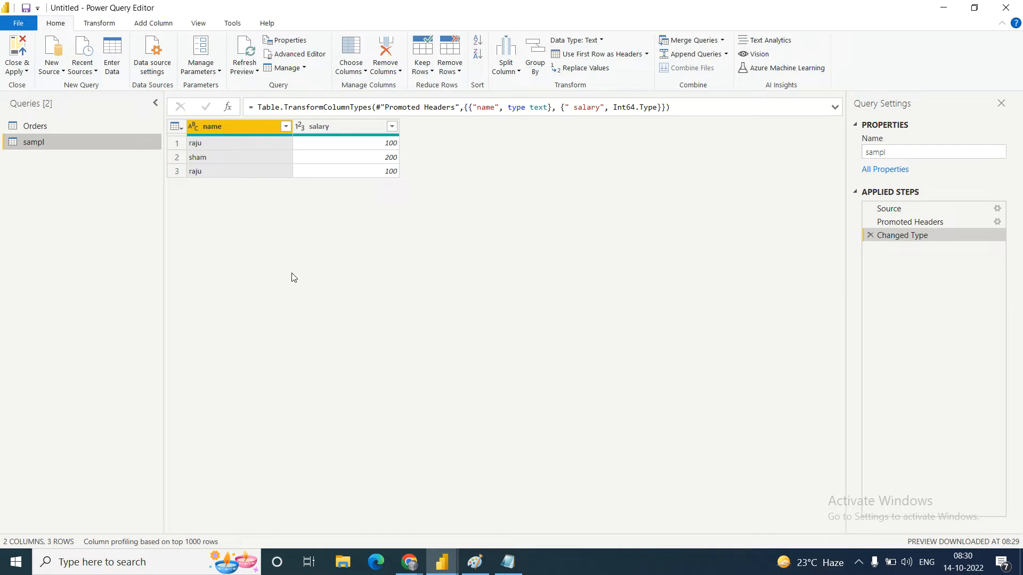
Remove duplicate rows from the sampl query based on the name column.
{"action": "left_click", "coordinate": [459, 72]}
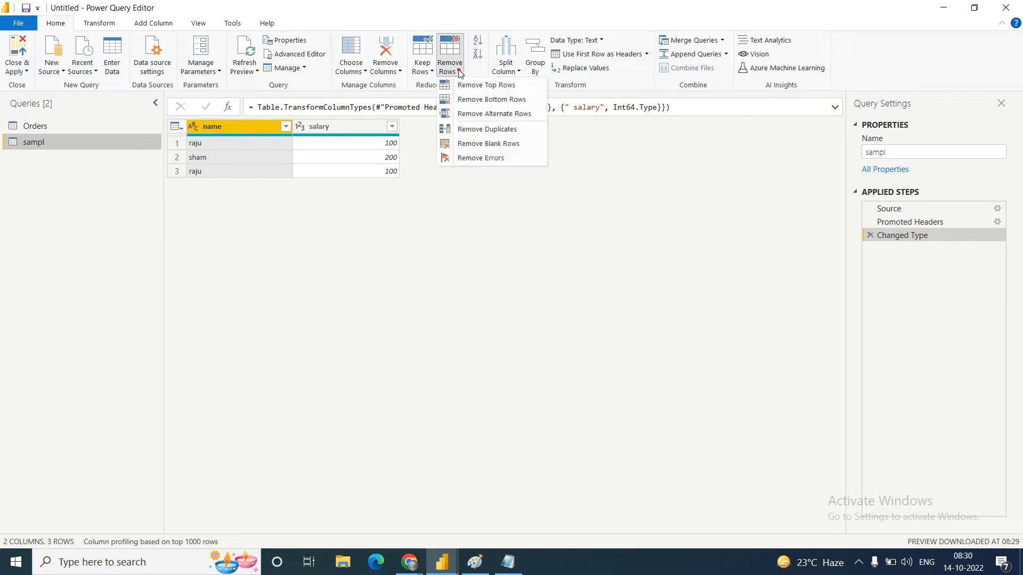
{"action": "left_click", "coordinate": [481, 132]}
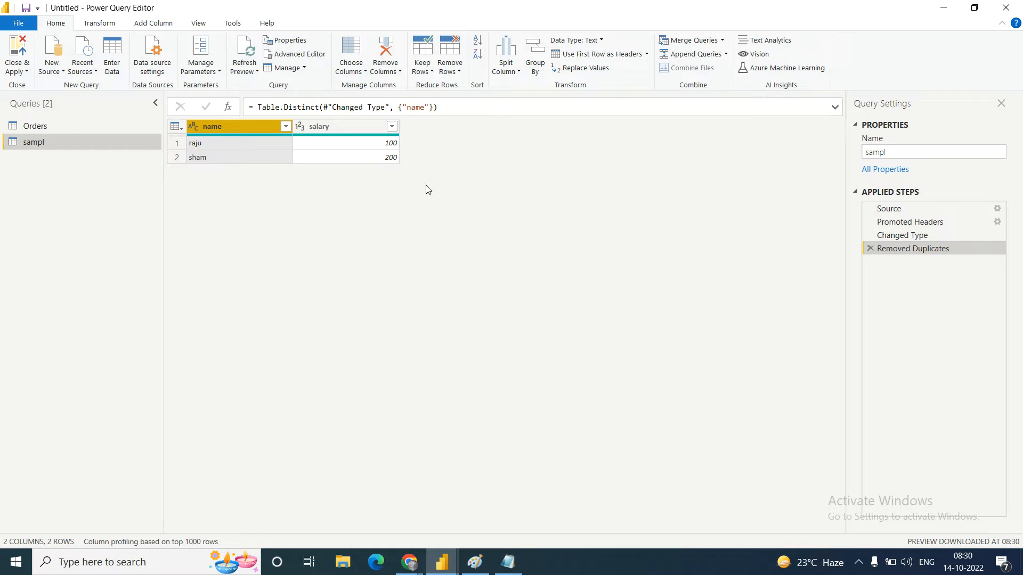
{"action": "left_click", "coordinate": [457, 71]}
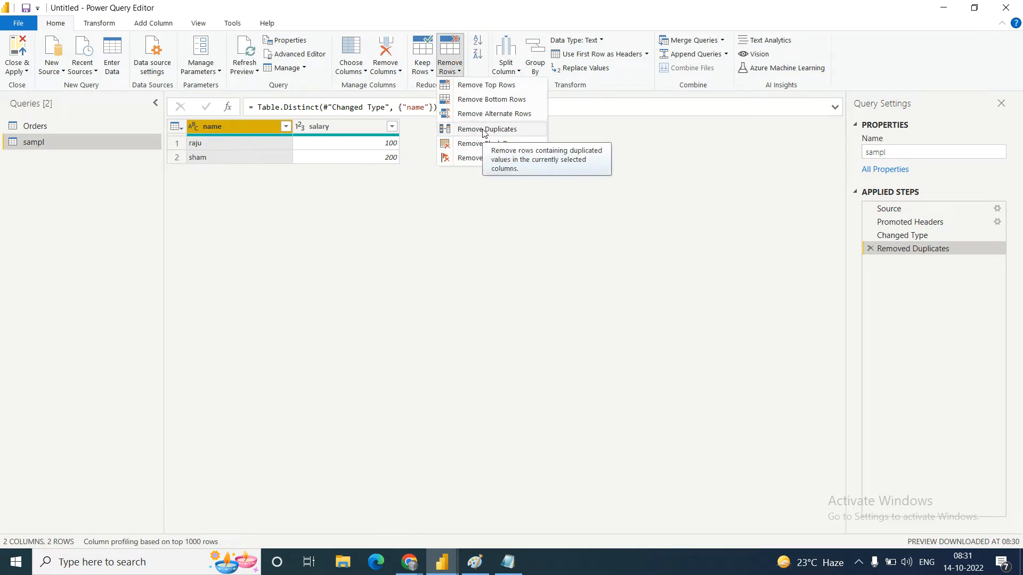
{"action": "left_click", "coordinate": [317, 258]}
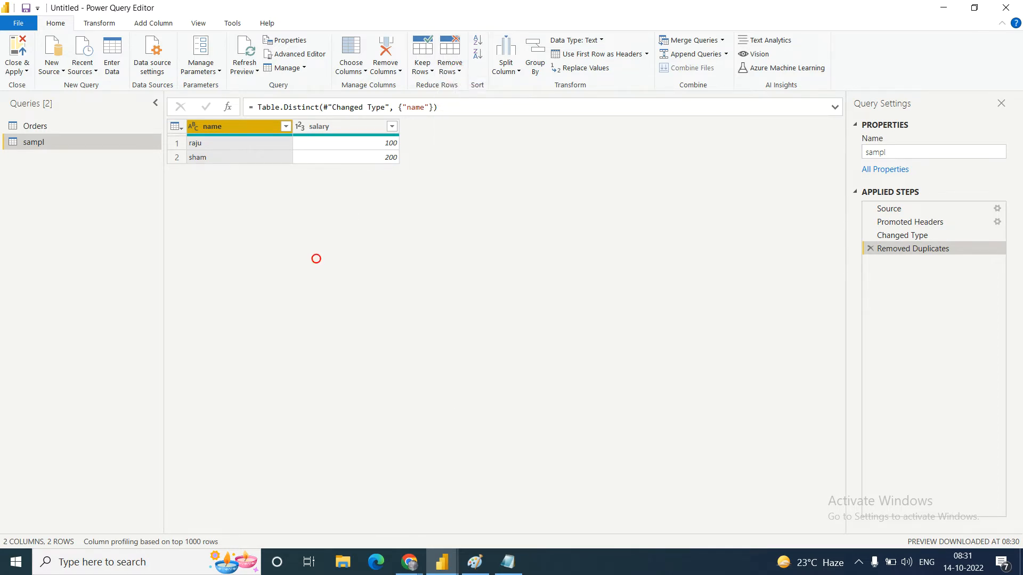
Switch to Notepad, add an empty record containing only a comma below the last record, and save the file.
{"action": "left_click", "coordinate": [508, 564]}
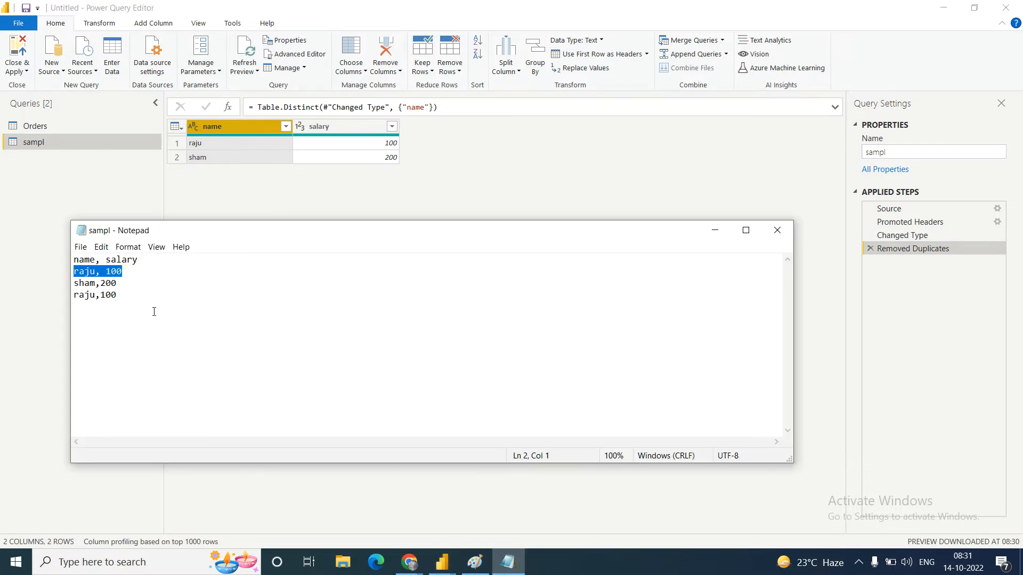
{"action": "left_click", "coordinate": [128, 294]}
{"action": "key", "text": "Return"}
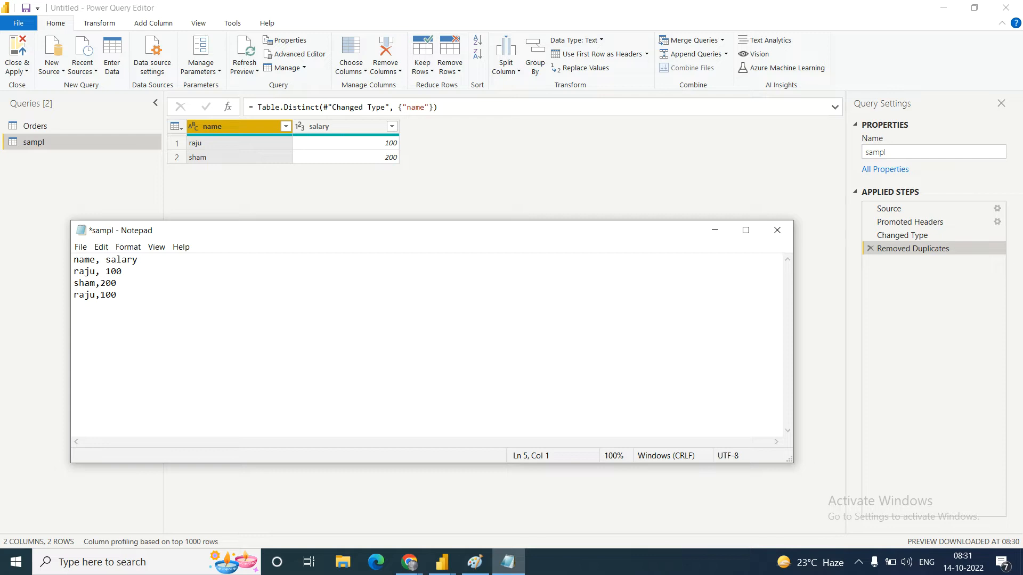
{"action": "type", "text": ","}
{"action": "key", "text": "ctrl+s"}
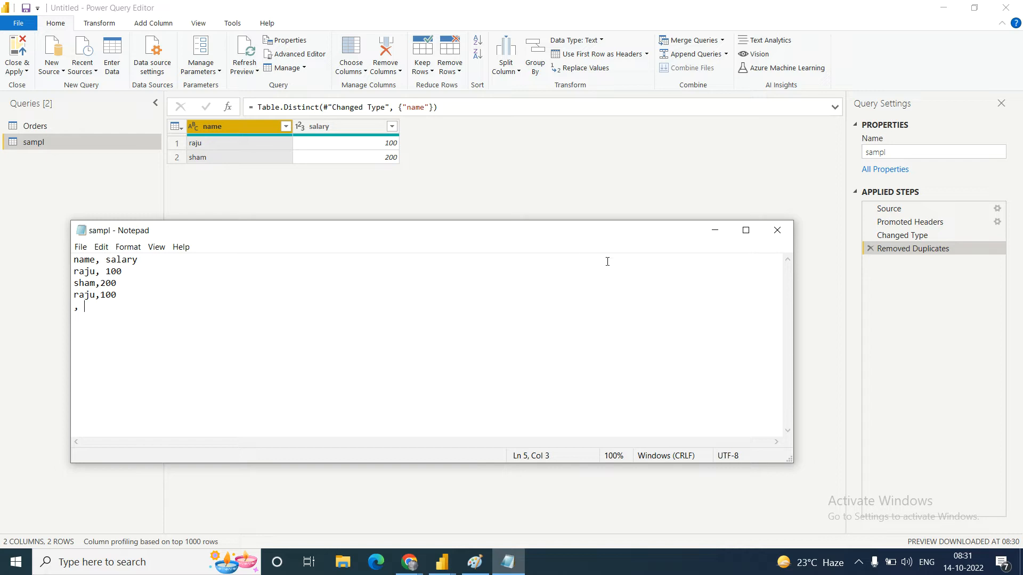
Return to Power Query Editor, refresh the sampl query's preview, and remove its blank rows.
{"action": "left_click", "coordinate": [715, 230]}
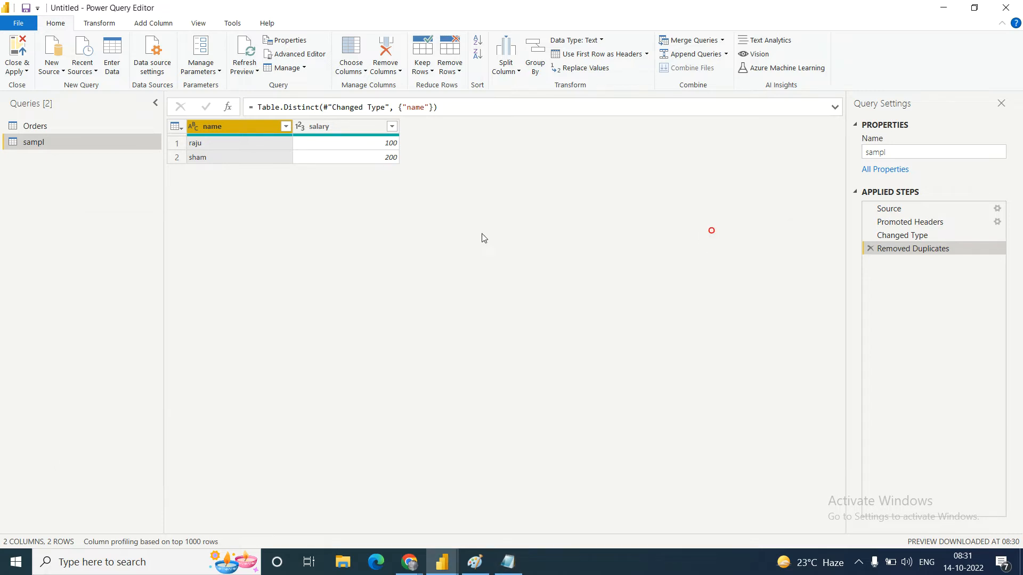
{"action": "right_click", "coordinate": [43, 143]}
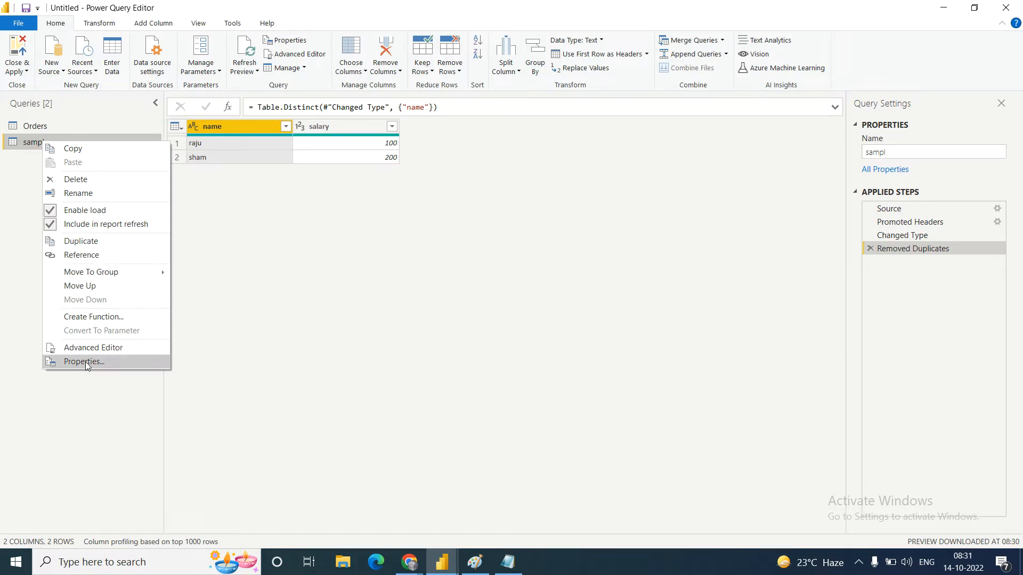
{"action": "left_click", "coordinate": [248, 54]}
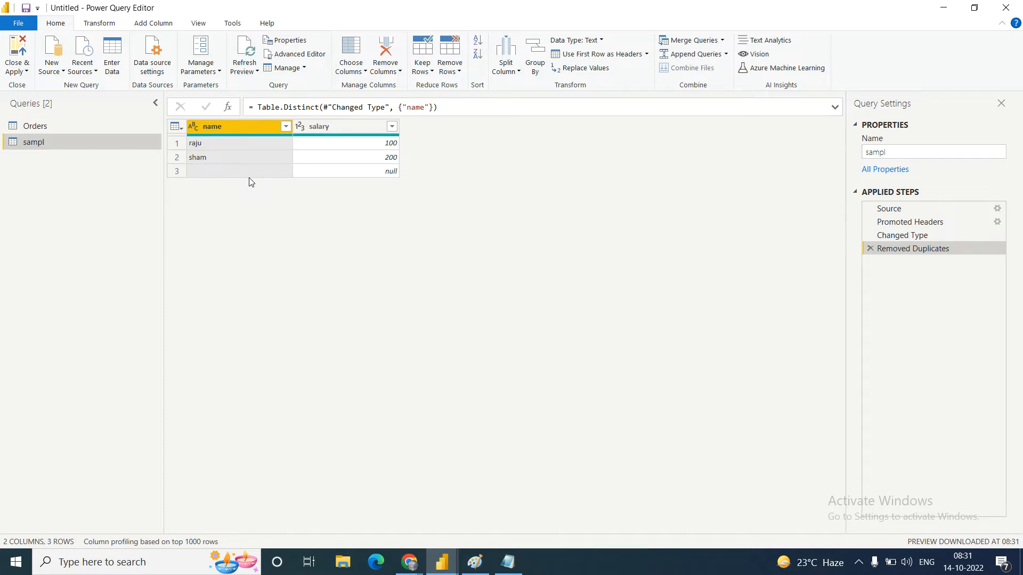
{"action": "left_click", "coordinate": [457, 76]}
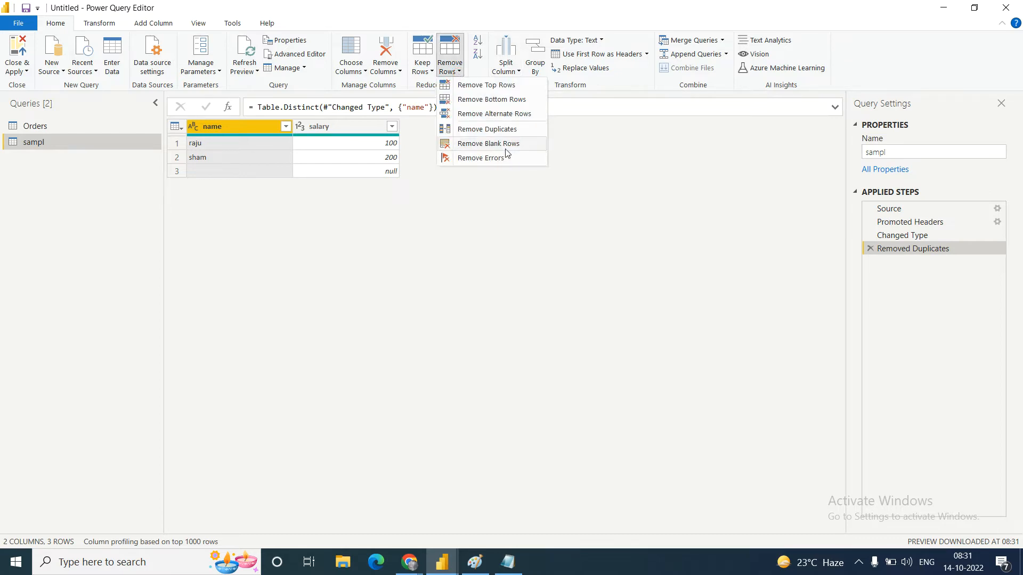
{"action": "left_click", "coordinate": [476, 148]}
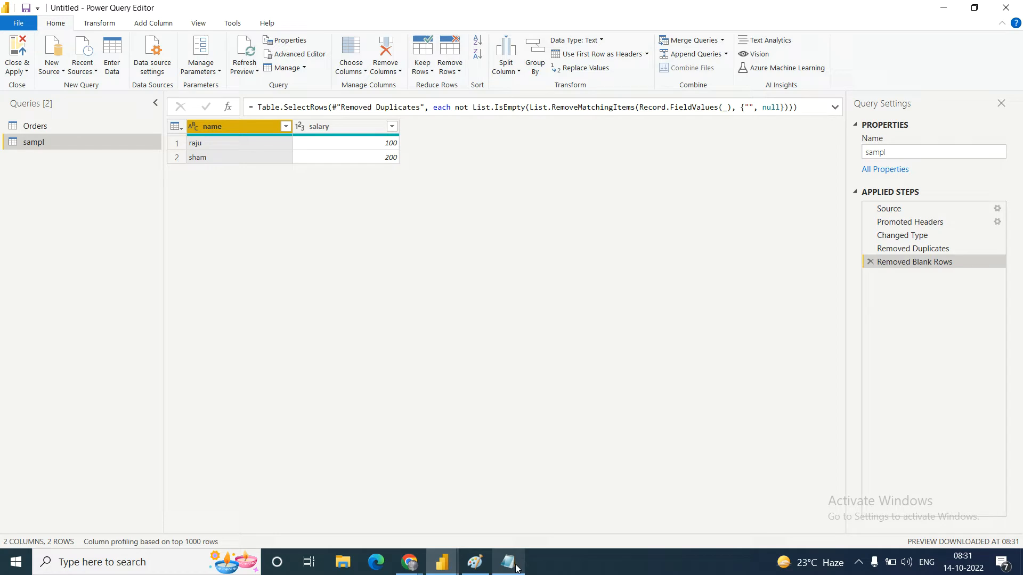
{"action": "left_click", "coordinate": [402, 565]}
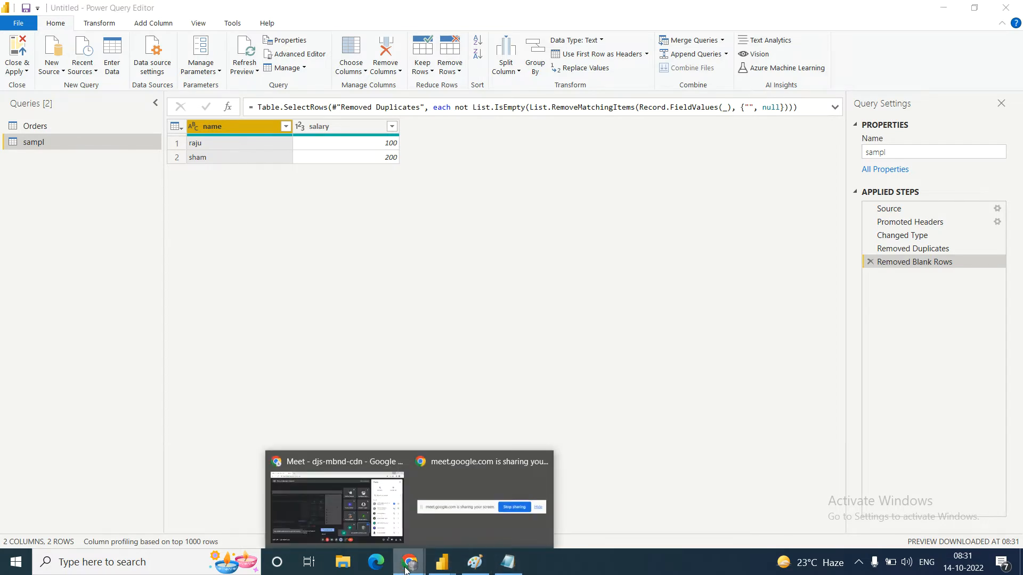
{"action": "left_click", "coordinate": [609, 420]}
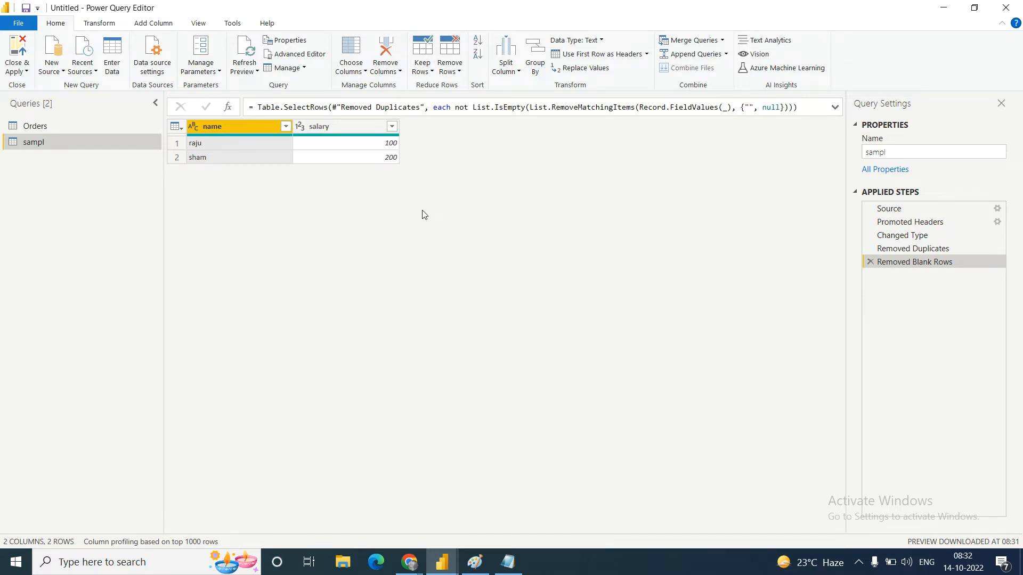
{"action": "left_click", "coordinate": [519, 74]}
{"action": "left_click", "coordinate": [393, 313]}
Open the Orders query and examine its columns, from the order and shipping fields across to the product and sales fields.
{"action": "left_click", "coordinate": [32, 128]}
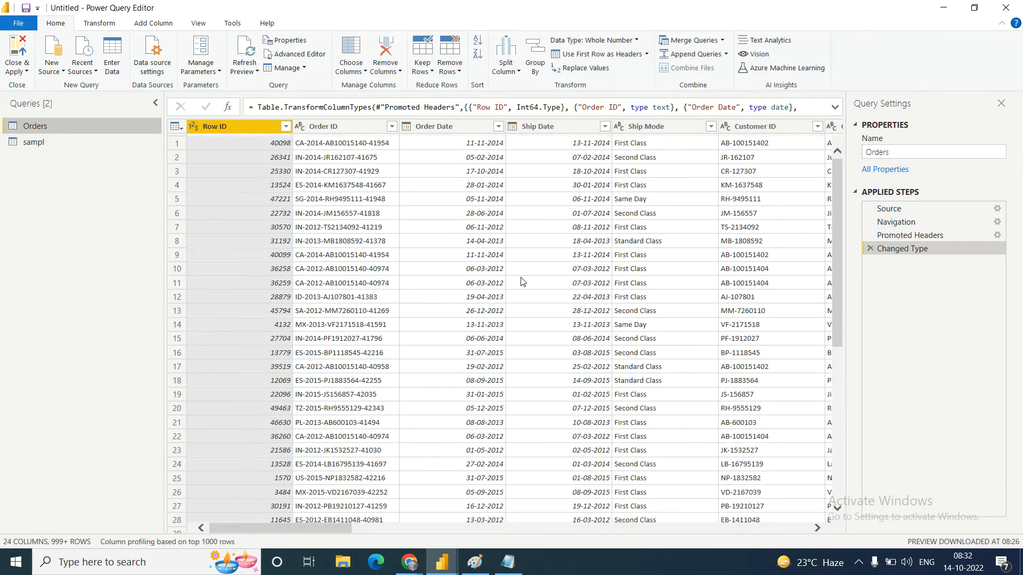
{"action": "mouse_move", "coordinate": [311, 532]}
{"action": "left_mouse_down"}
{"action": "mouse_move", "coordinate": [369, 531]}
{"action": "mouse_move", "coordinate": [318, 525]}
{"action": "left_mouse_up"}
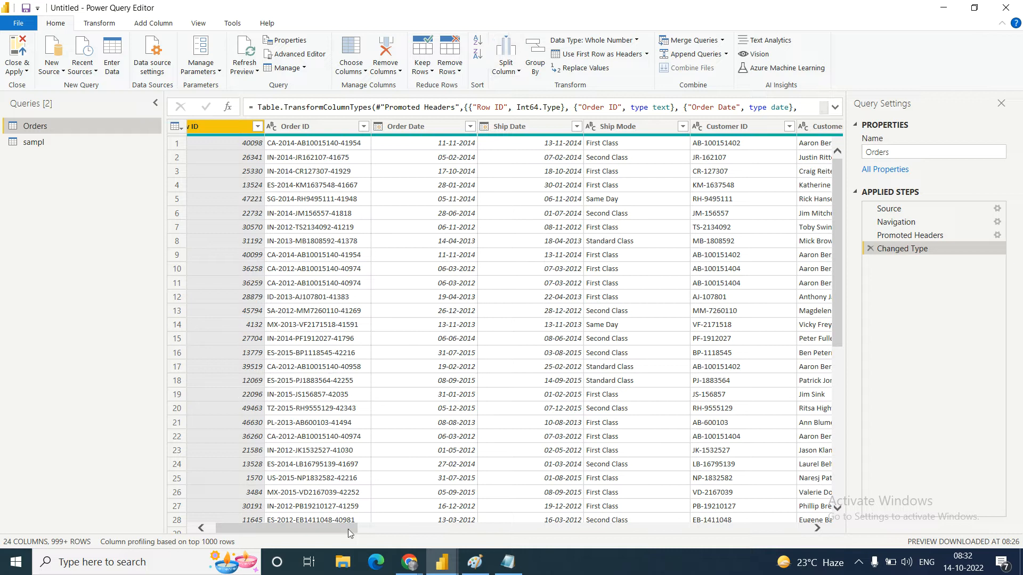
{"action": "left_click_drag", "start_coordinate": [327, 530], "coordinate": [276, 535]}
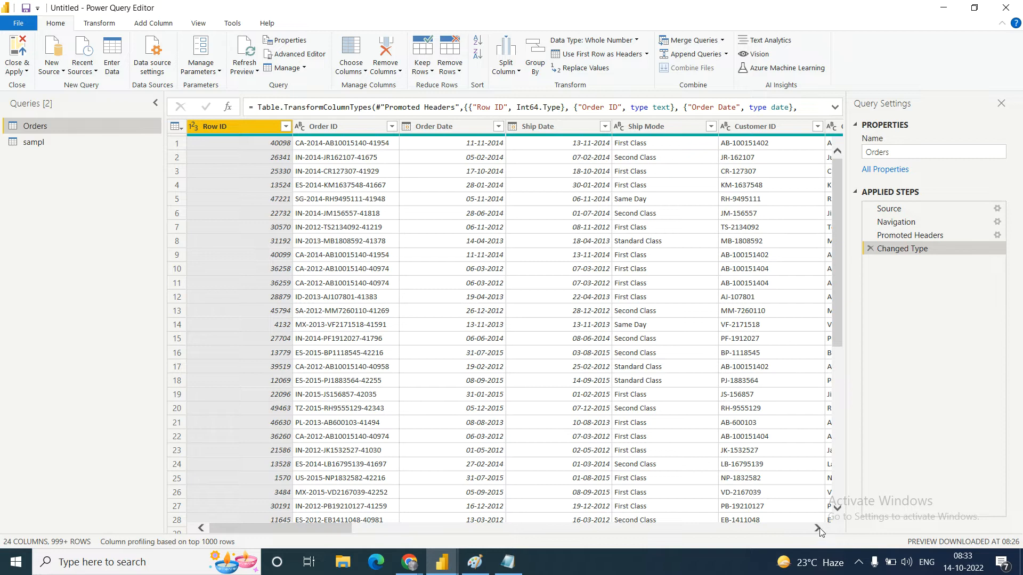
{"action": "left_click", "coordinate": [452, 126]}
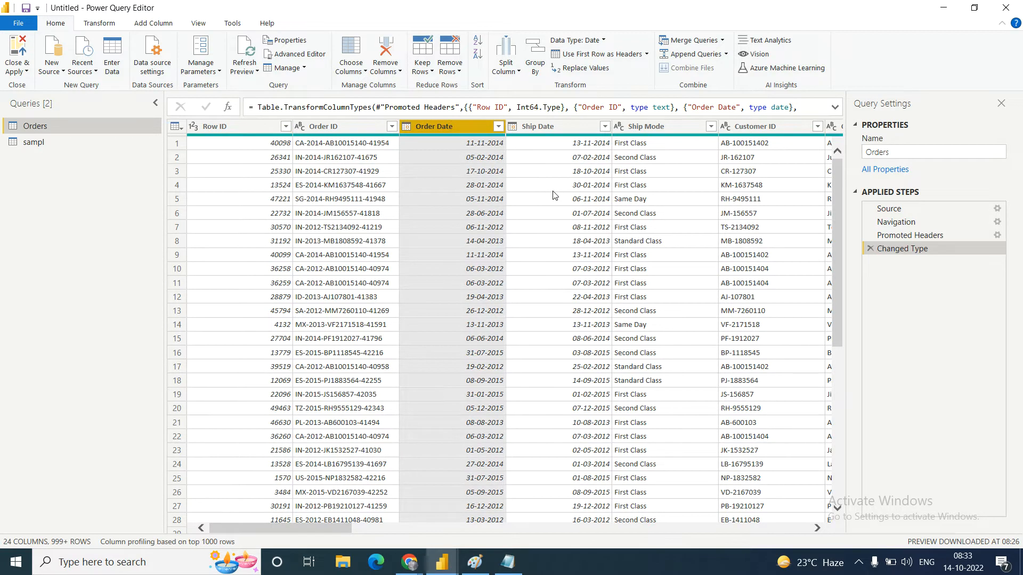
{"action": "left_click", "coordinate": [565, 124]}
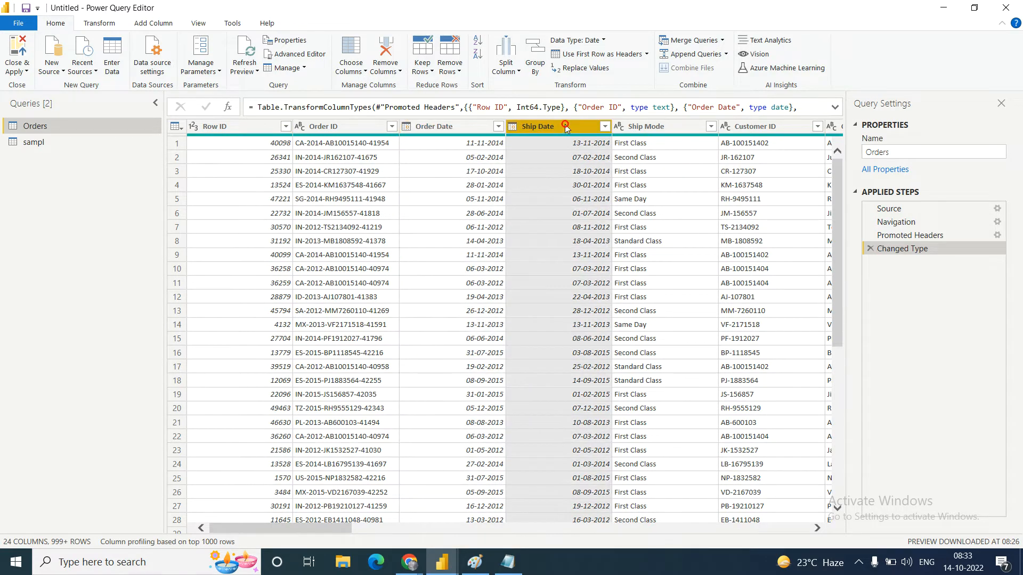
{"action": "left_click", "coordinate": [649, 125]}
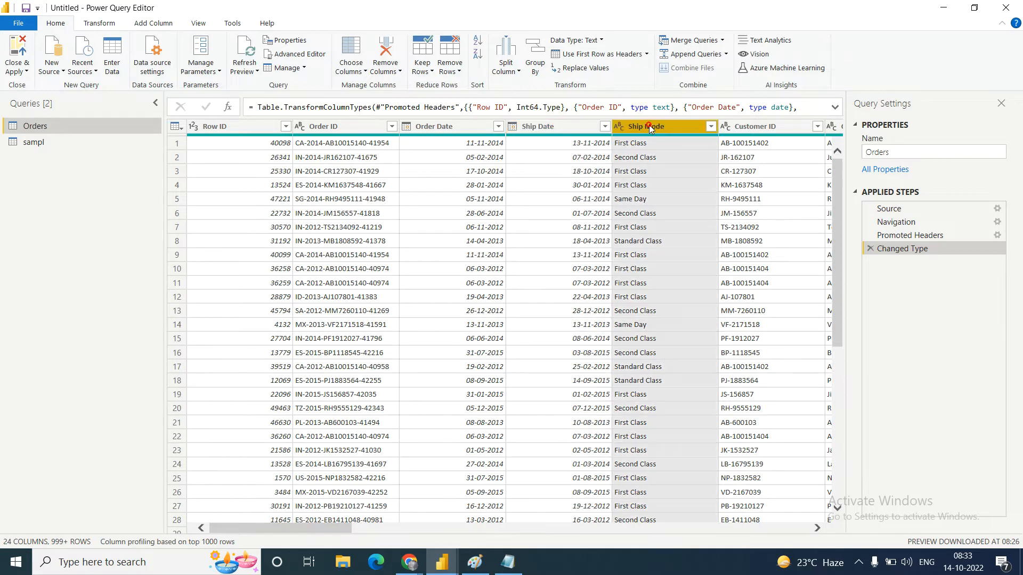
{"action": "left_click", "coordinate": [742, 130]}
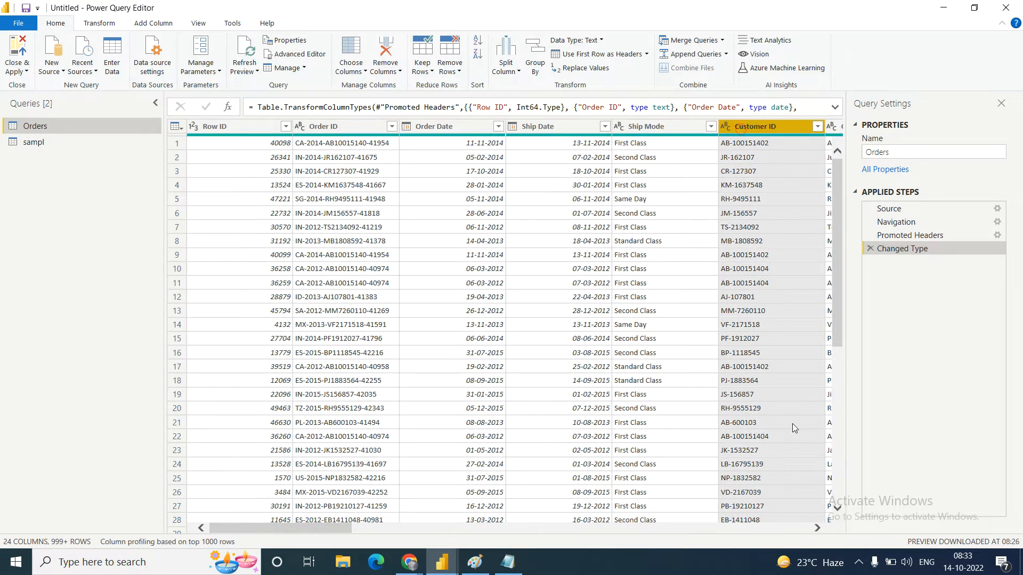
{"action": "left_click", "coordinate": [817, 528]}
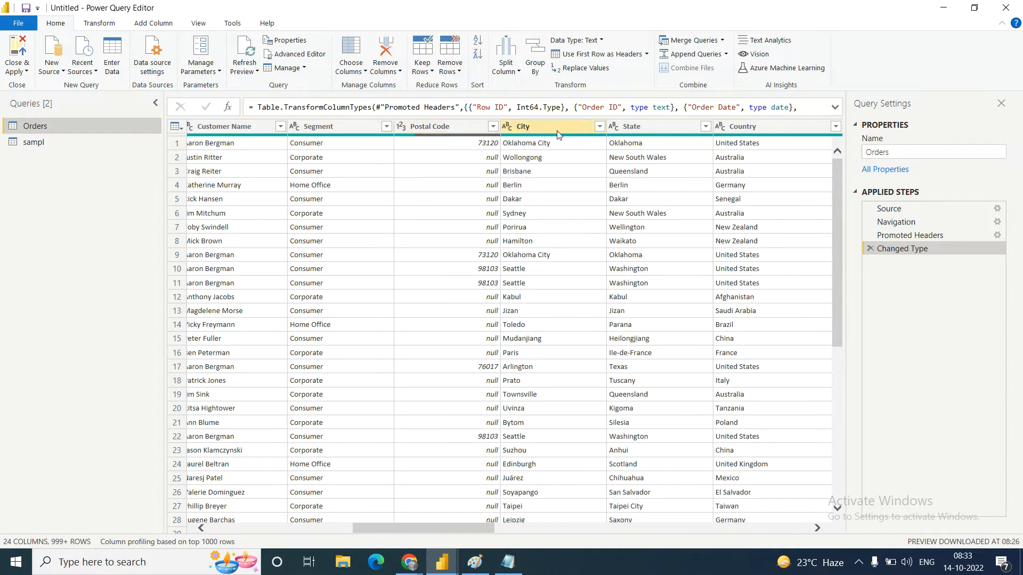
{"action": "left_click", "coordinate": [817, 529]}
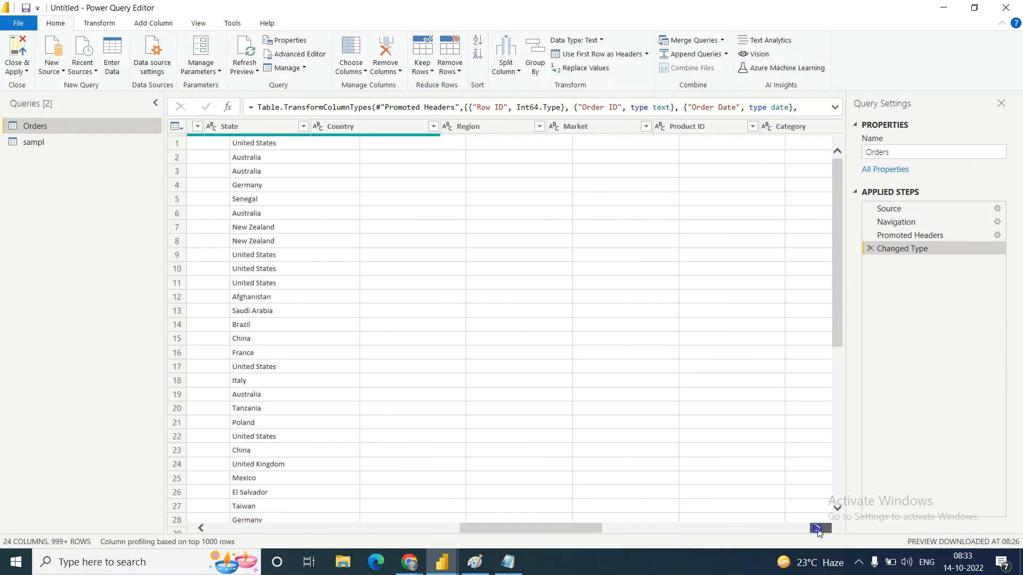
{"action": "left_click", "coordinate": [818, 528]}
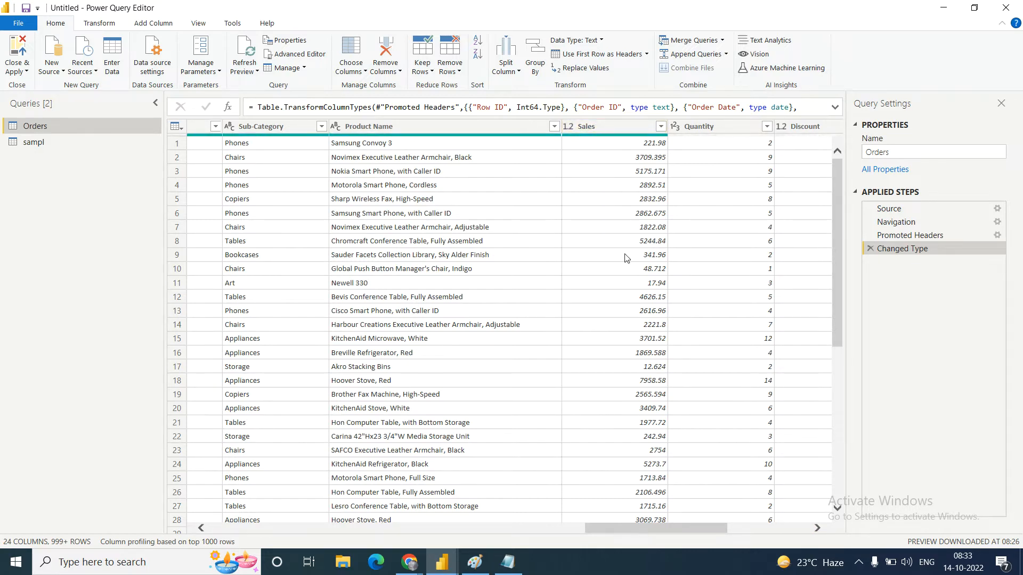
Review the available column-splitting methods and examine the values in the Orders query's Customer Name column.
{"action": "left_click", "coordinate": [818, 529]}
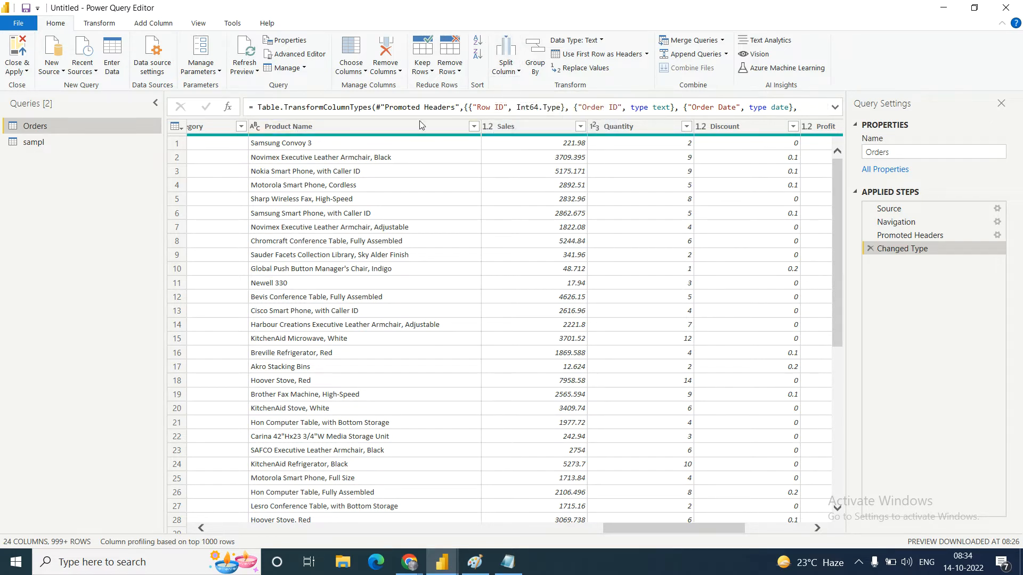
{"action": "left_click", "coordinate": [519, 72]}
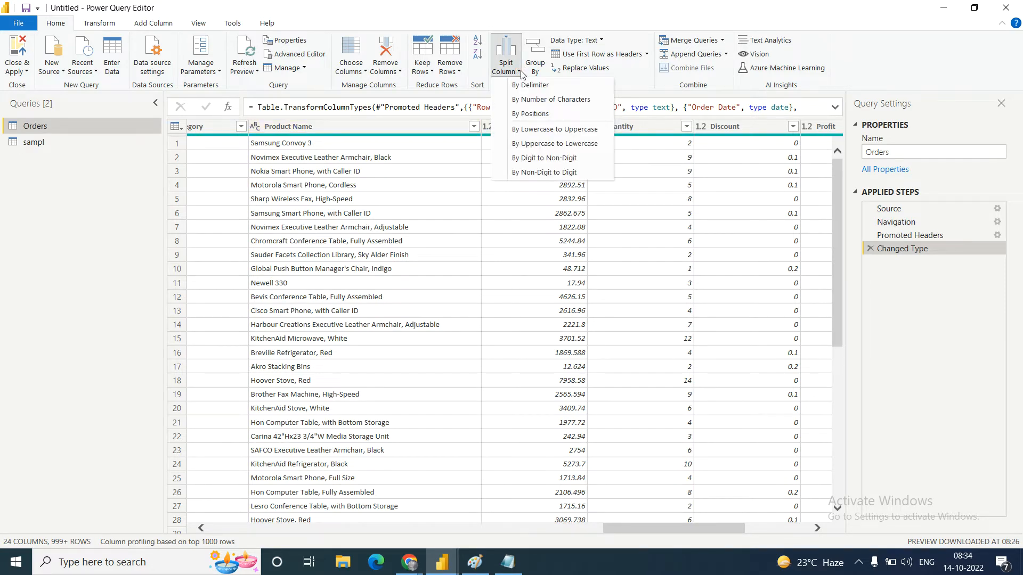
{"action": "left_click", "coordinate": [325, 128]}
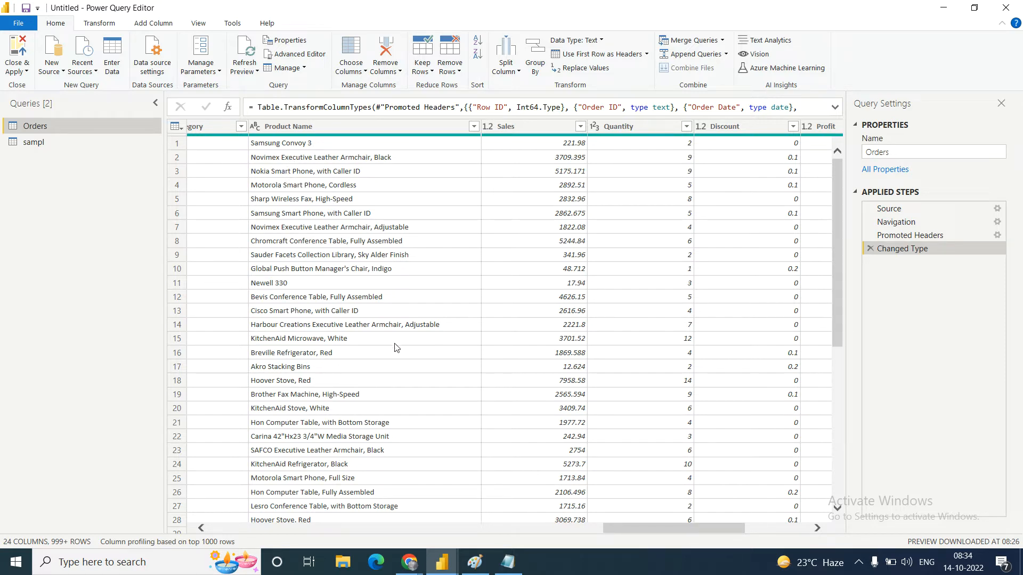
{"action": "left_click_drag", "start_coordinate": [633, 529], "coordinate": [359, 536]}
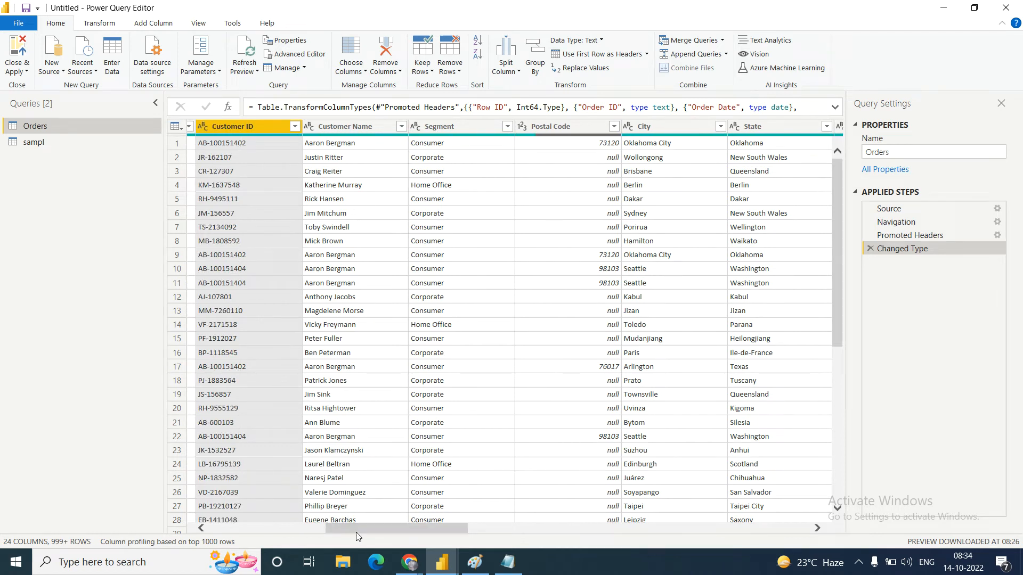
{"action": "left_click", "coordinate": [341, 127]}
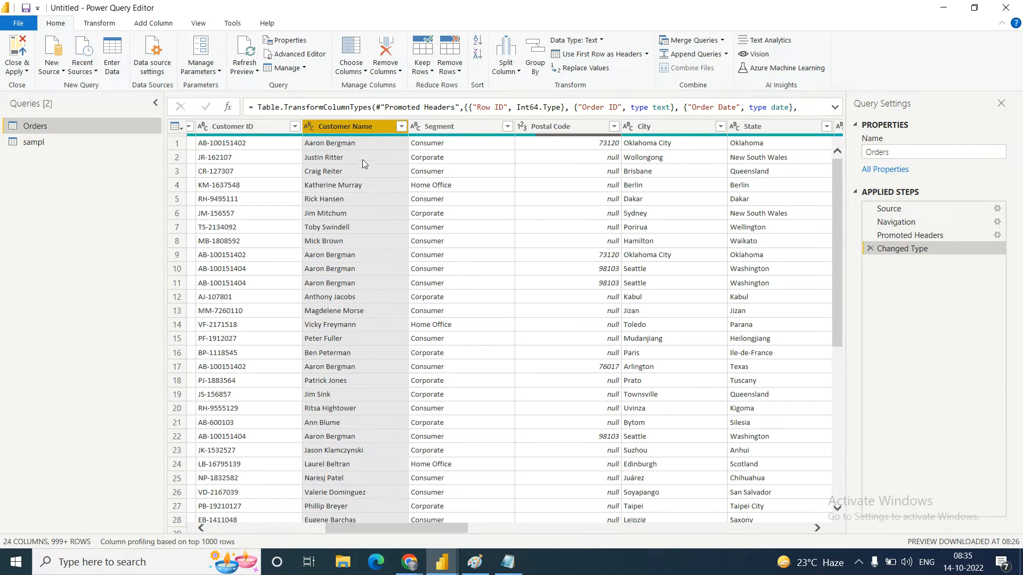
{"action": "left_click", "coordinate": [336, 144]}
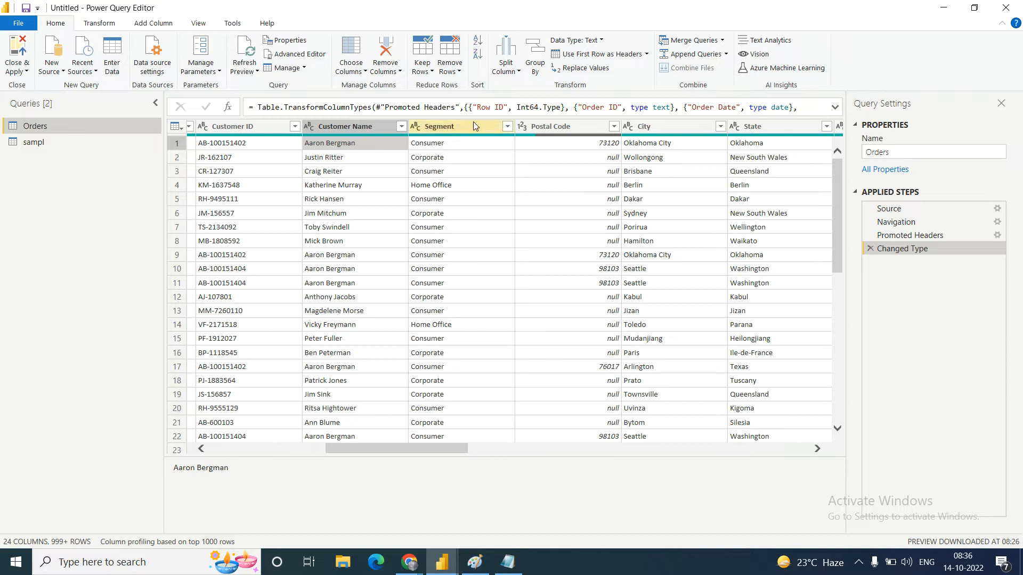
Switch to Notepad, add a note on delimiters listing space and comma below the sample records, and return to Power Query Editor.
{"action": "left_click", "coordinate": [509, 562]}
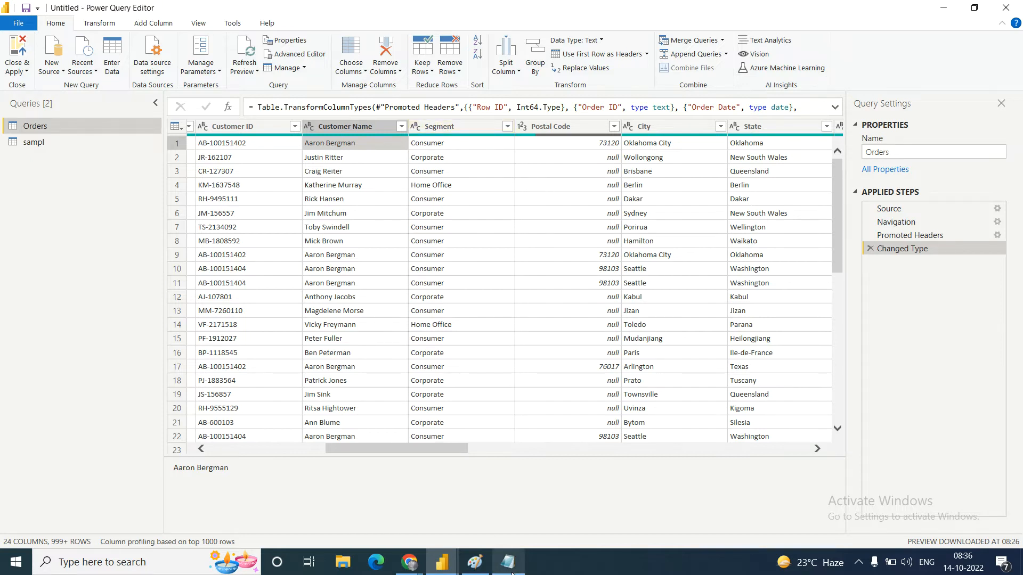
{"action": "key", "text": "Return"}
{"action": "key", "text": "Return"}
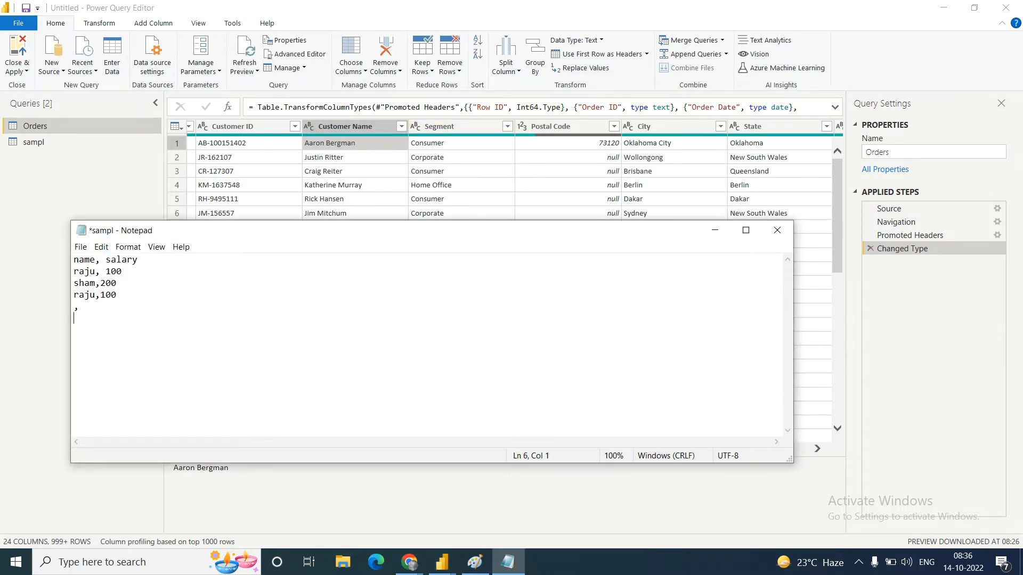
{"action": "type", "text": "de"}
{"action": "type", "text": "limiter"}
{"action": "type", "text": "space "}
{"action": "type", "text": " ,"}
{"action": "left_click", "coordinate": [715, 230]}
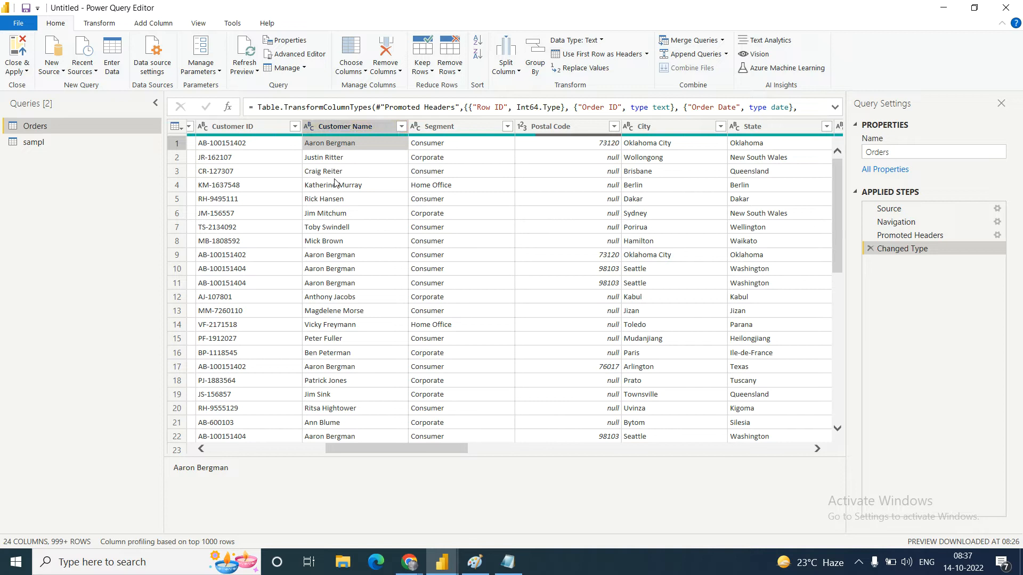
Split the Customer Name column at each occurrence of the Space delimiter, with the quote character set to None.
{"action": "left_click", "coordinate": [518, 74]}
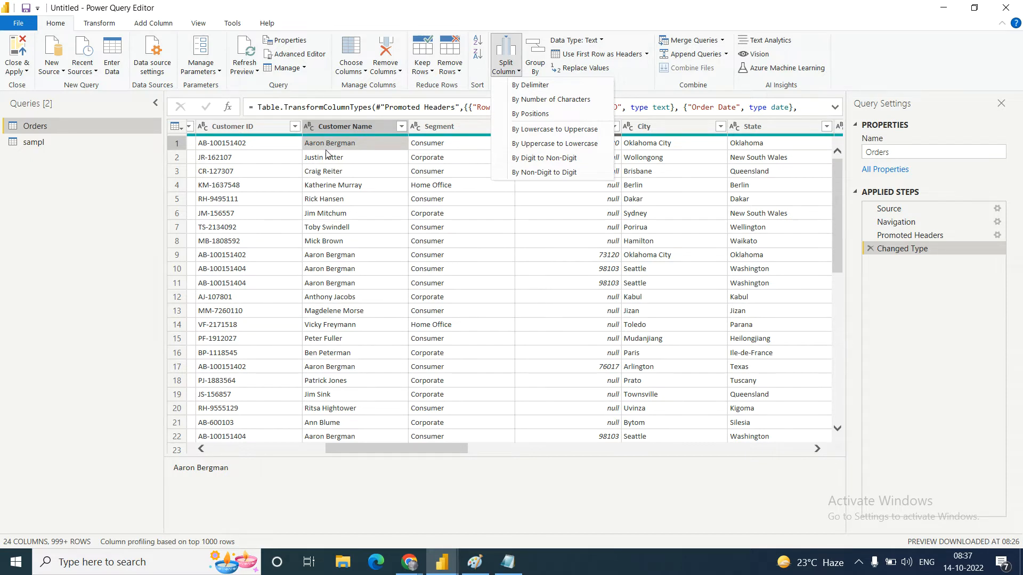
{"action": "left_click", "coordinate": [533, 88]}
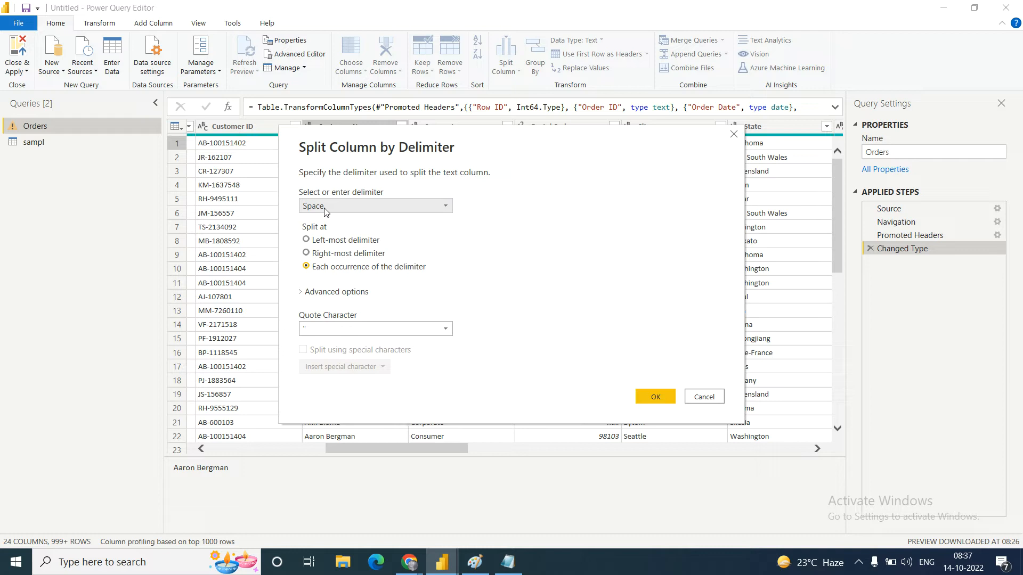
{"action": "left_click", "coordinate": [325, 211]}
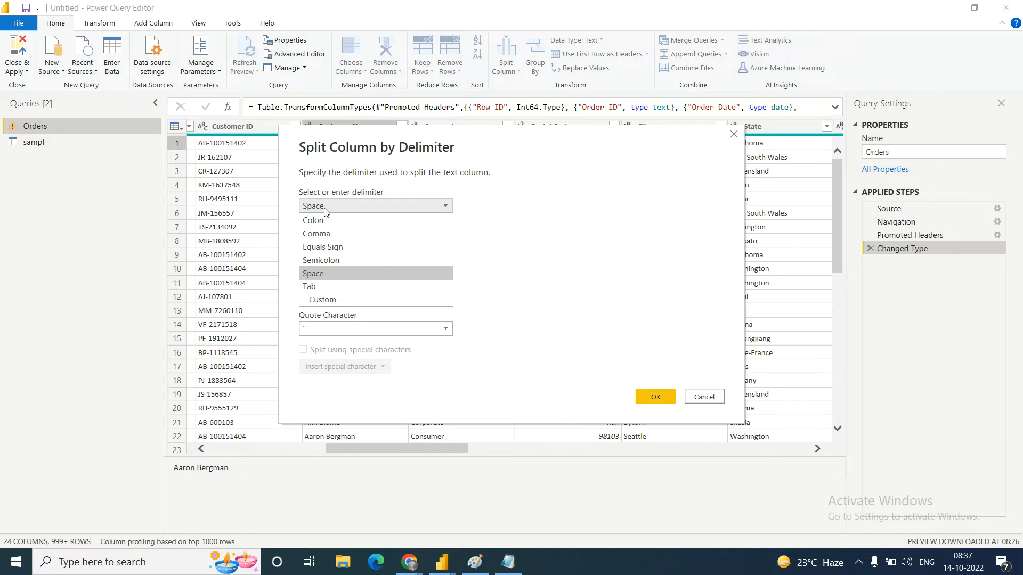
{"action": "left_click", "coordinate": [326, 211]}
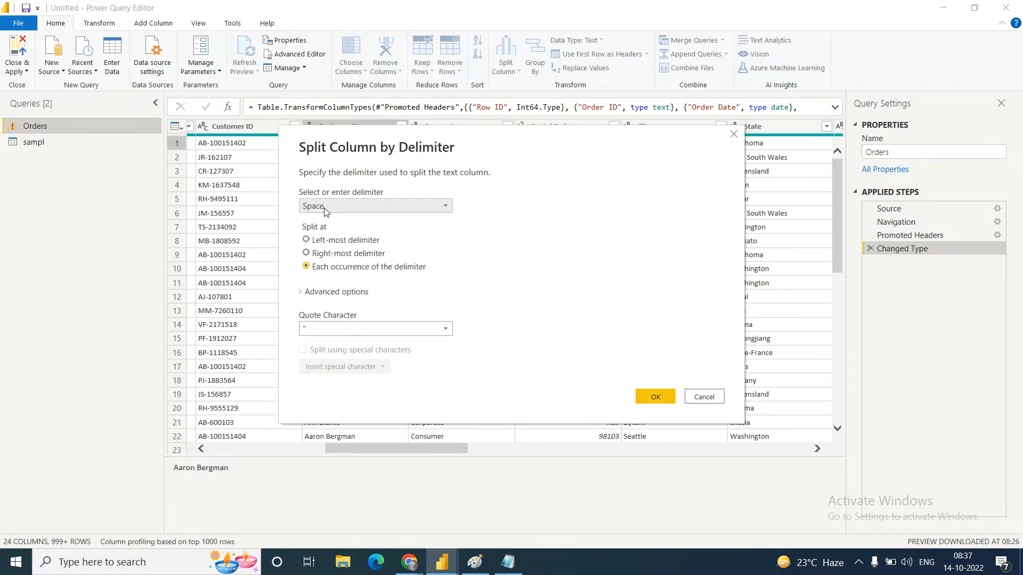
{"action": "left_click", "coordinate": [320, 329]}
{"action": "left_click", "coordinate": [316, 344]}
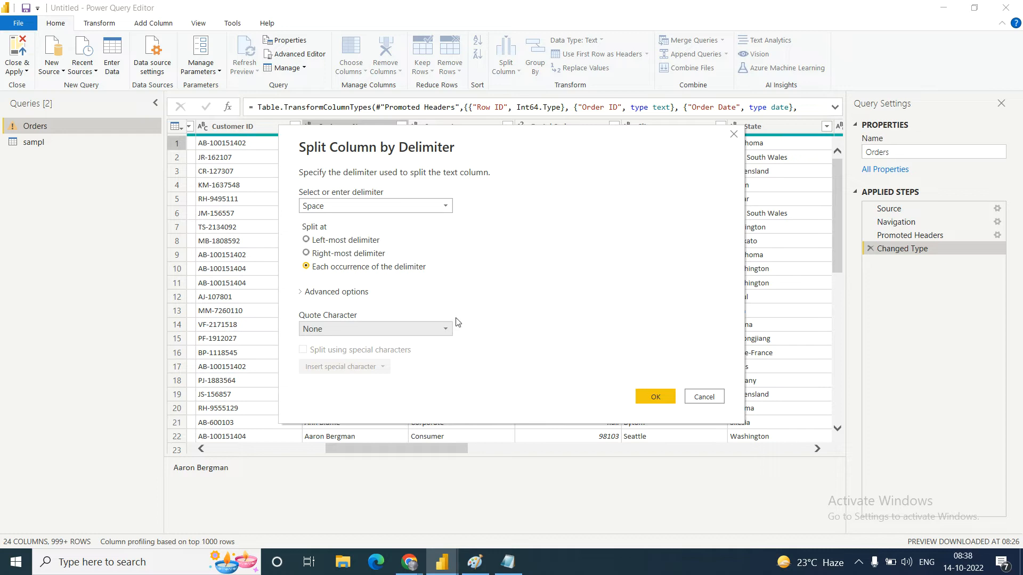
{"action": "left_click", "coordinate": [654, 396]}
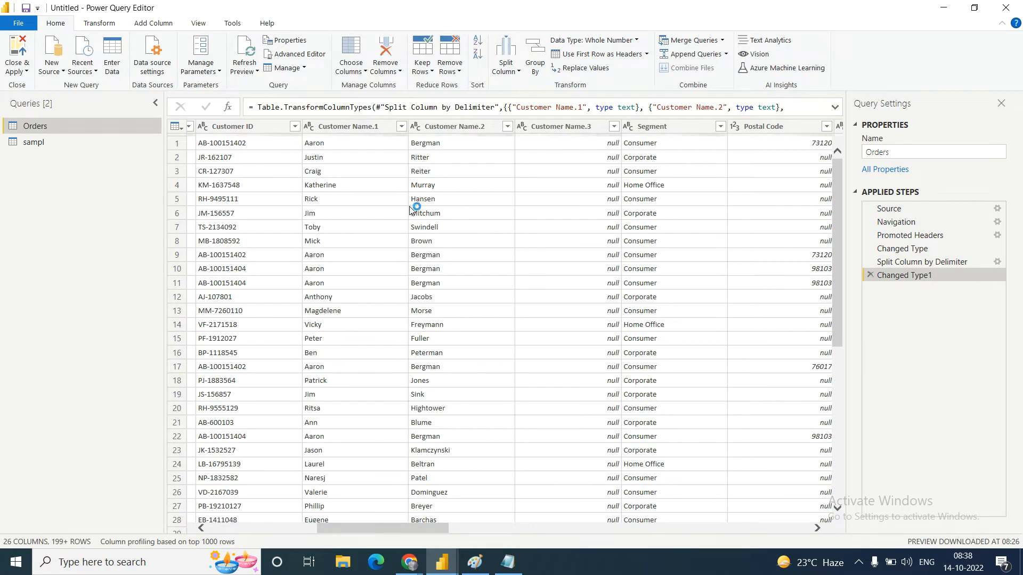
Examine the three Customer Name columns produced by the split and compare their contents.
{"action": "left_click", "coordinate": [344, 126]}
{"action": "left_click", "coordinate": [458, 127]}
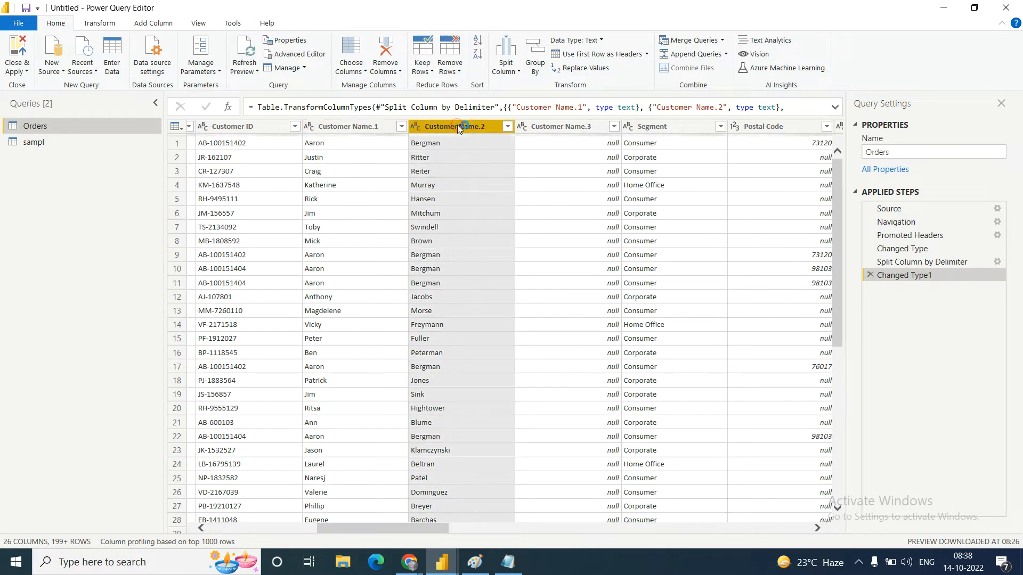
{"action": "left_click", "coordinate": [543, 128]}
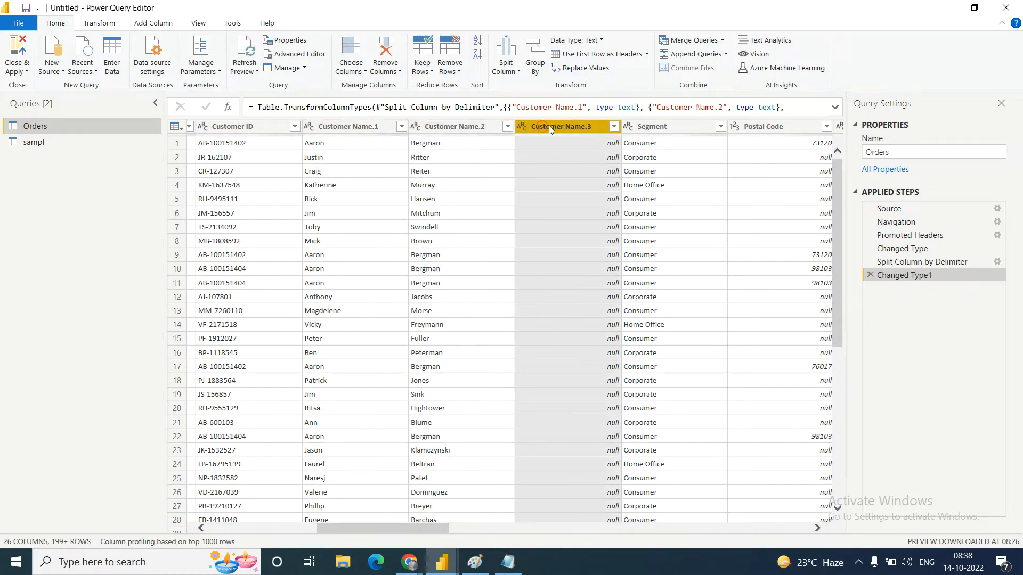
{"action": "left_click", "coordinate": [356, 126]}
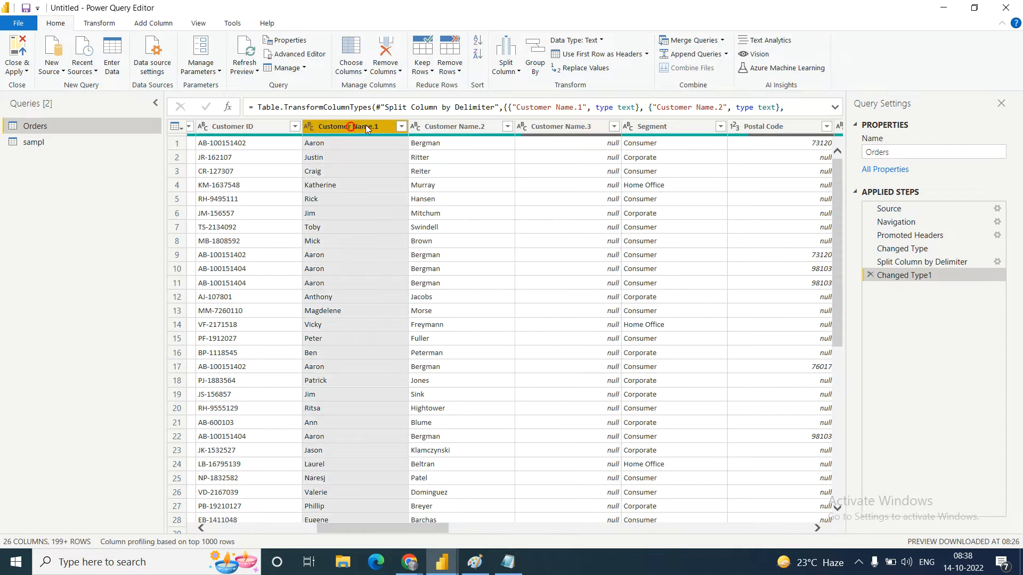
{"action": "left_click", "coordinate": [448, 126]}
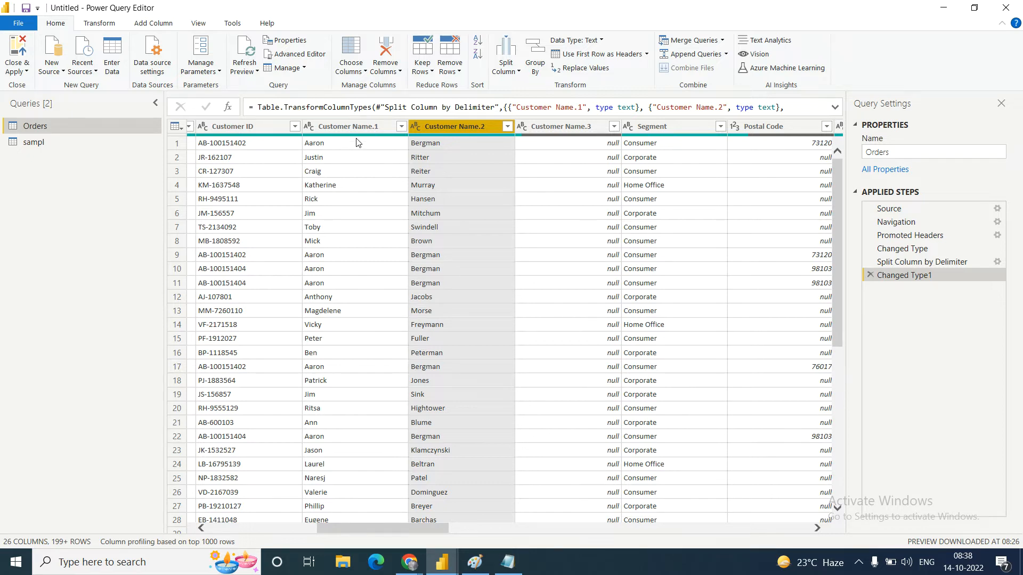
{"action": "mouse_move", "coordinate": [366, 138]}
{"action": "left_click", "coordinate": [352, 128], "text": "ctrl"}
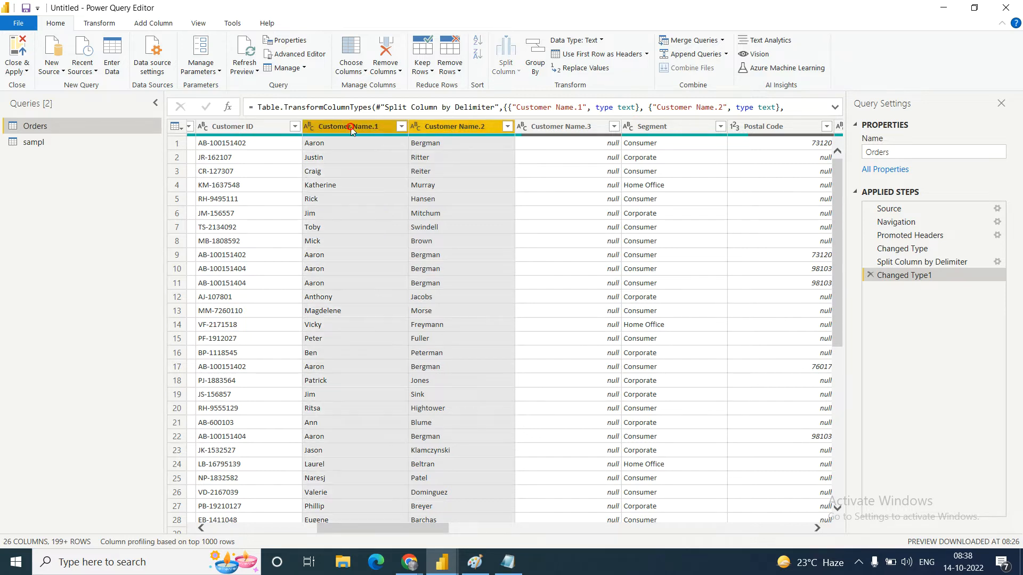
{"action": "left_click", "coordinate": [455, 127]}
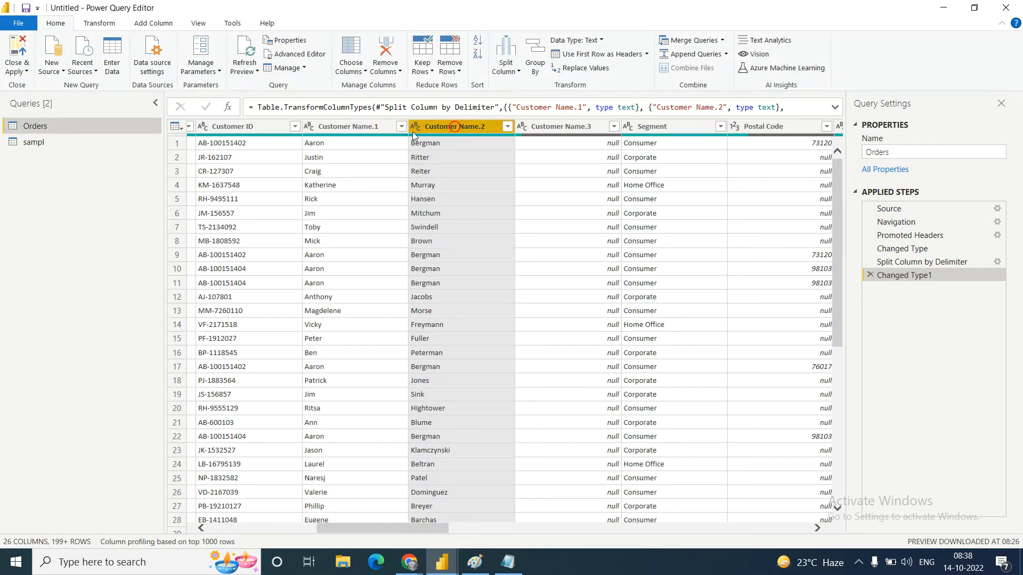
{"action": "left_click", "coordinate": [331, 124]}
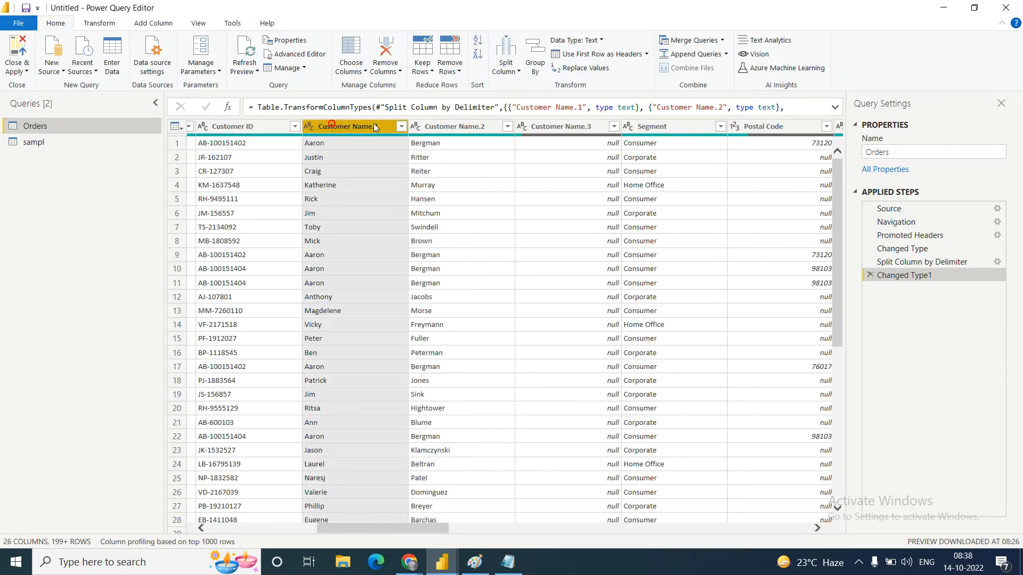
{"action": "left_click", "coordinate": [459, 125]}
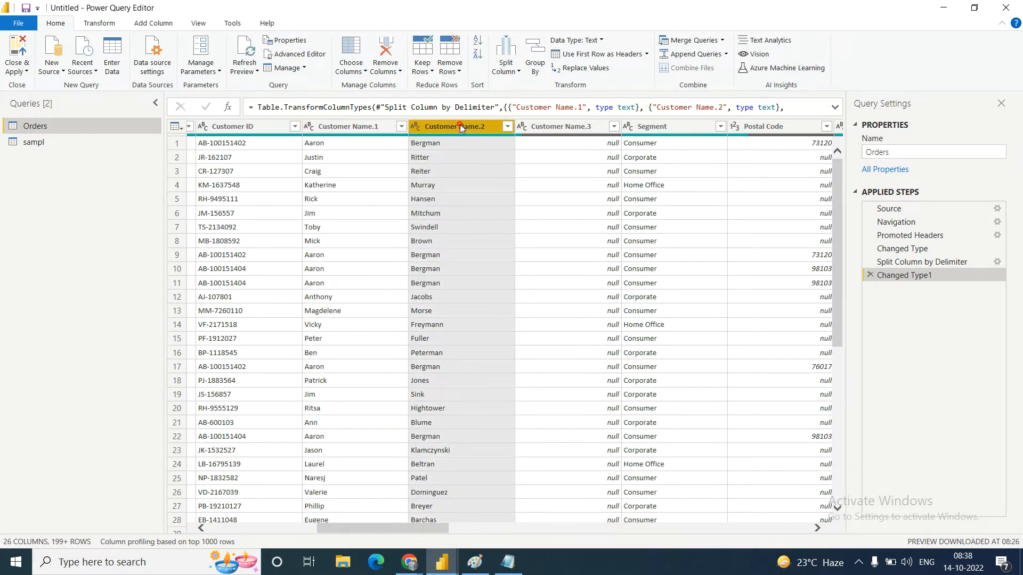
Rename the Customer Name.1 column to First Name and the Customer Name.2 column to Last NAme.
{"action": "left_click", "coordinate": [357, 126]}
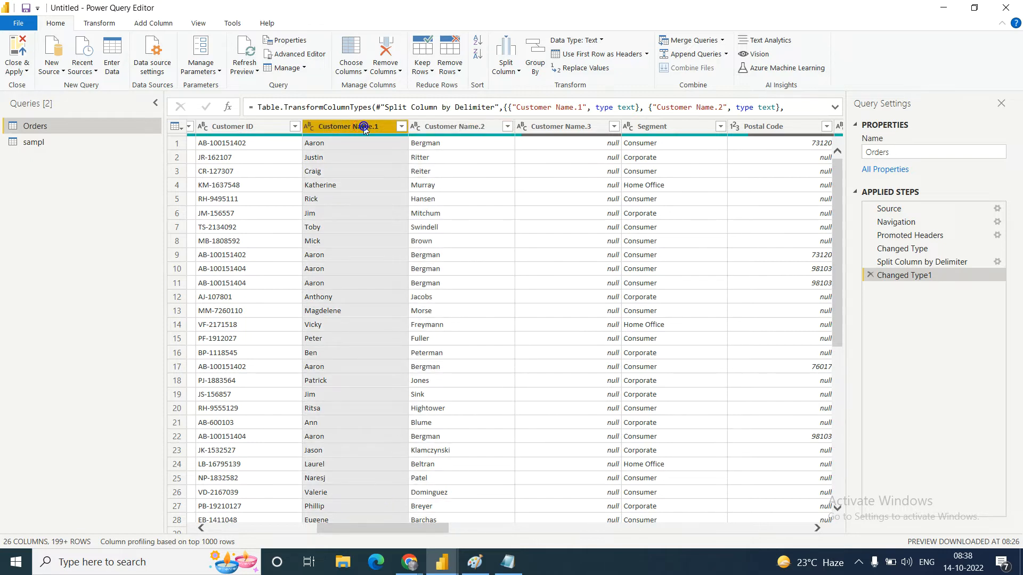
{"action": "double_click", "coordinate": [364, 126]}
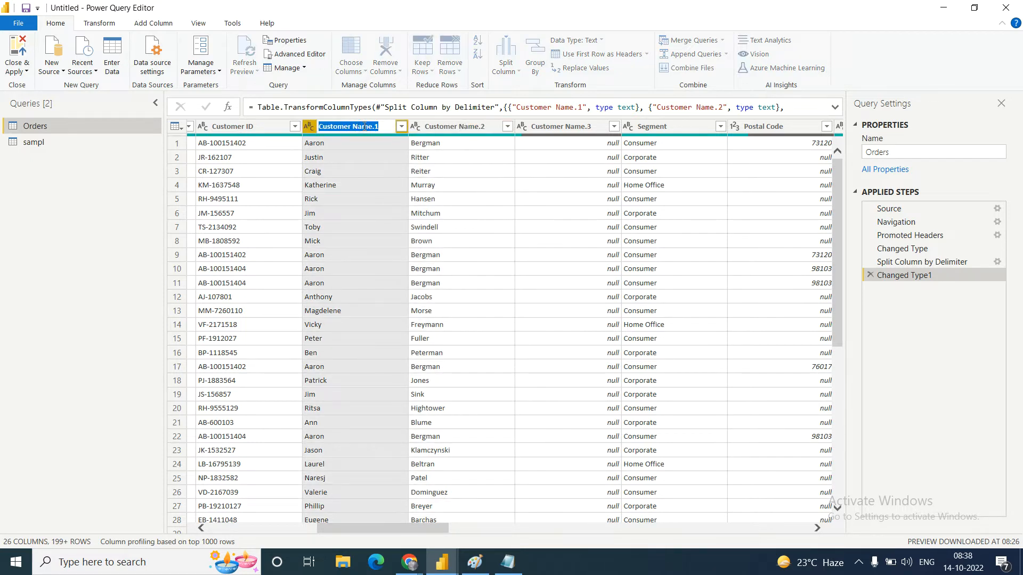
{"action": "type", "text": "First Name"}
{"action": "key", "text": "Return"}
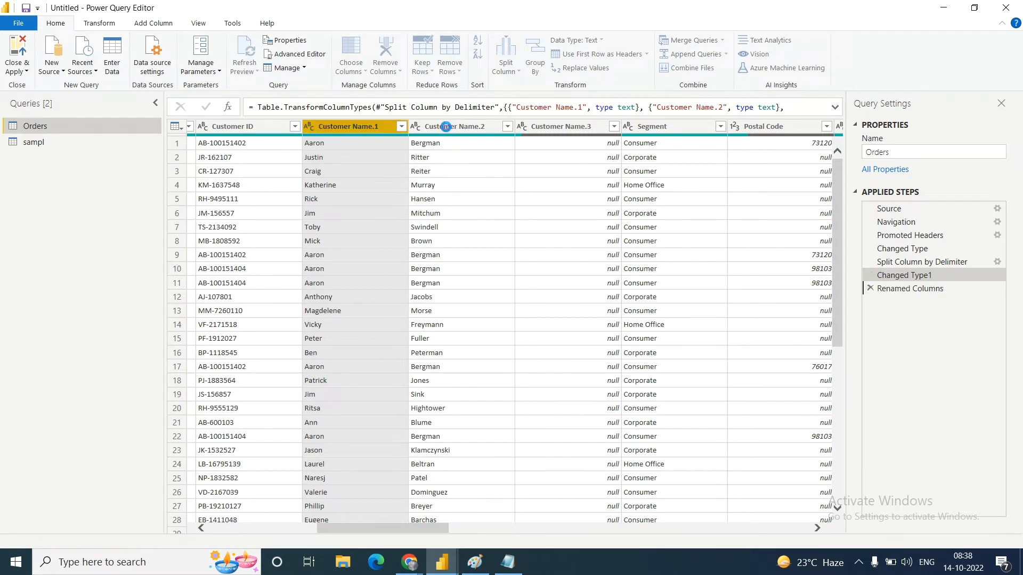
{"action": "double_click", "coordinate": [446, 126]}
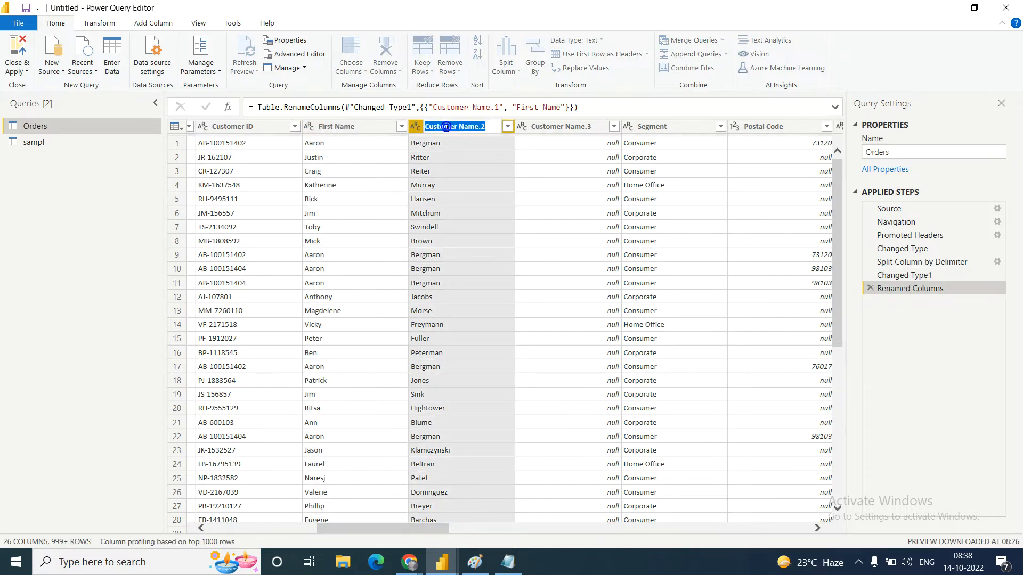
{"action": "type", "text": "L"}
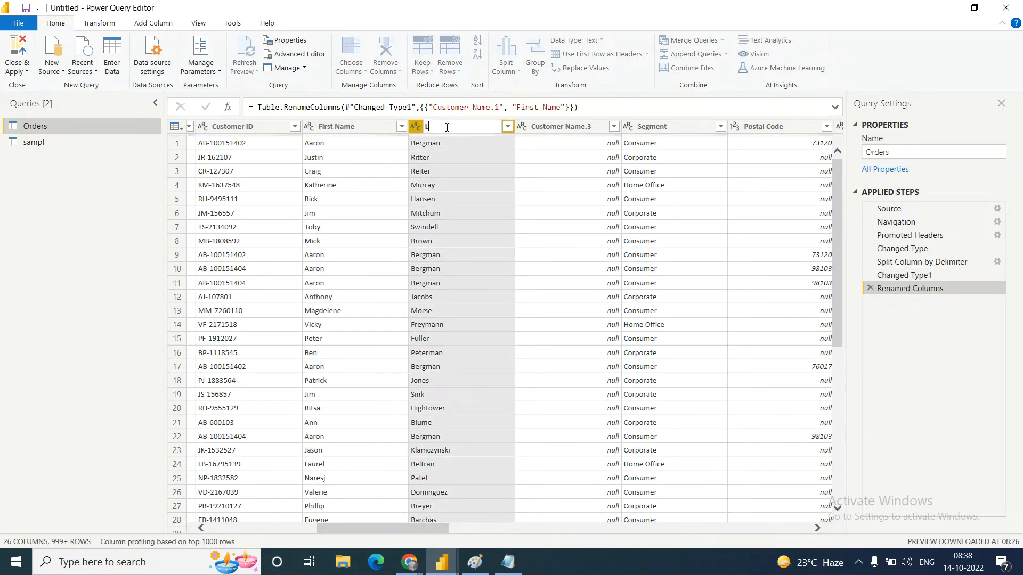
{"action": "type", "text": "ast Name"}
{"action": "key", "text": "Return"}
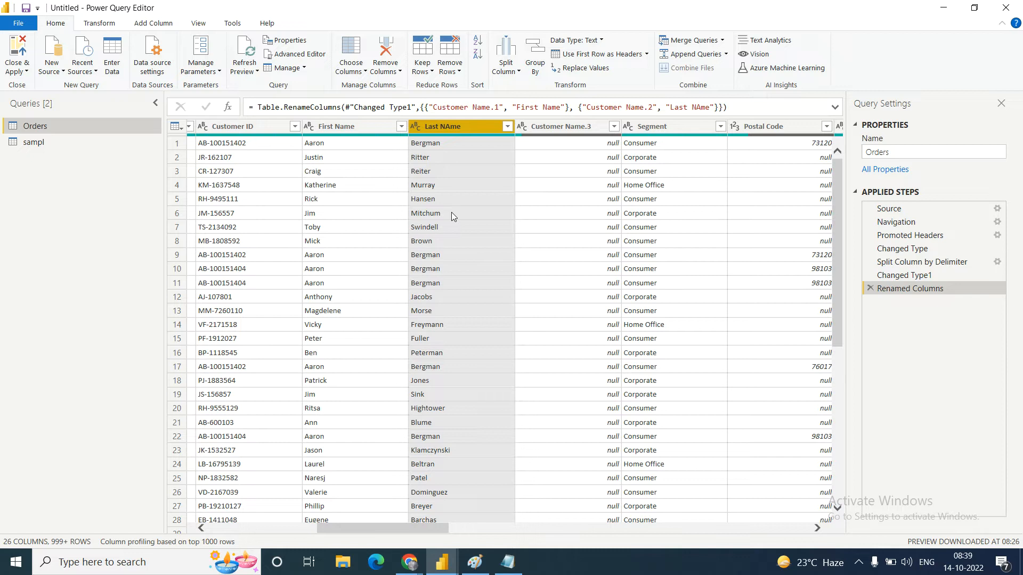
Delete the Renamed Columns, Changed Type1 and Split Column by Delimiter steps from the Orders query.
{"action": "left_click", "coordinate": [871, 287]}
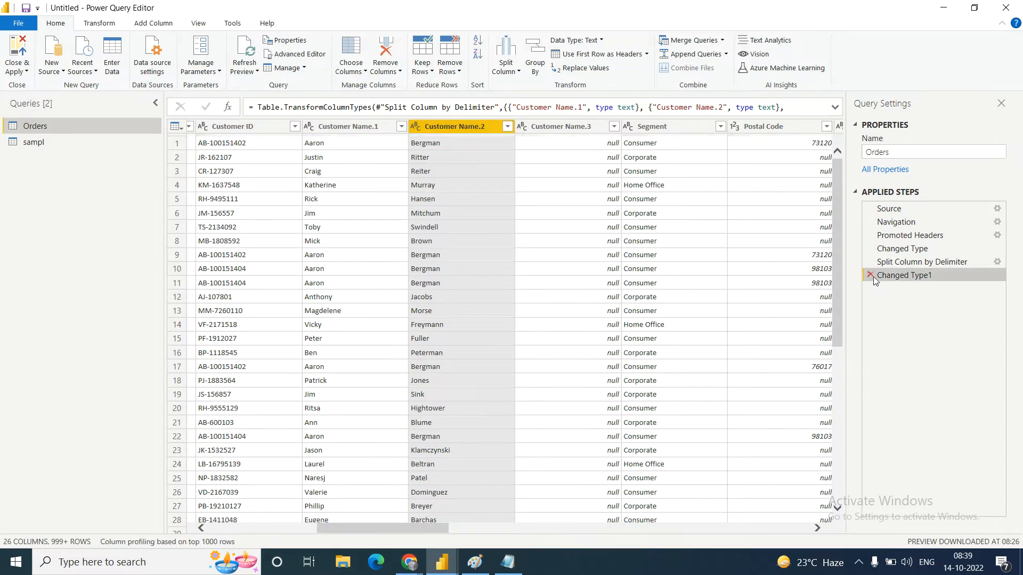
{"action": "left_click", "coordinate": [870, 274]}
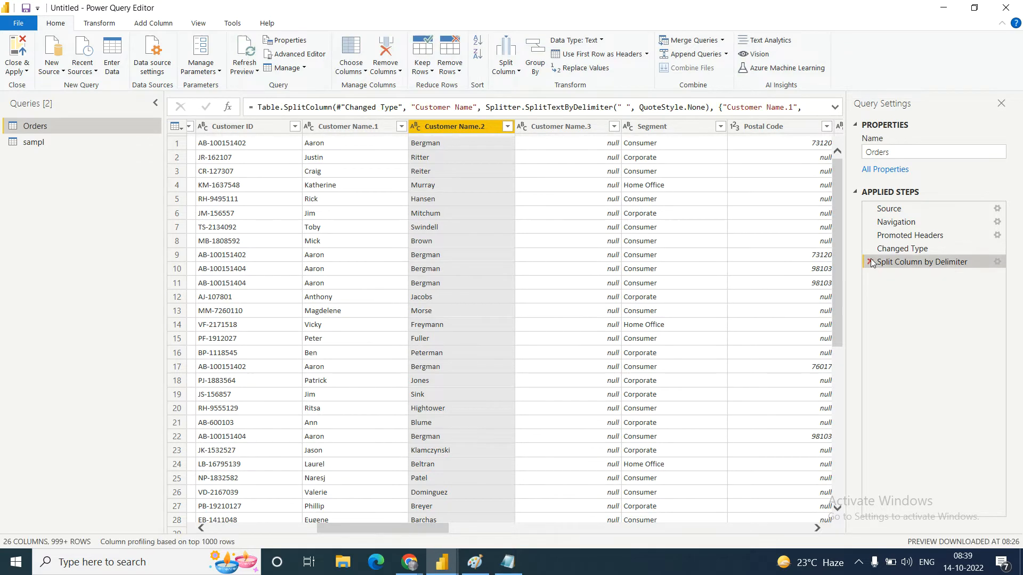
{"action": "left_click", "coordinate": [870, 261]}
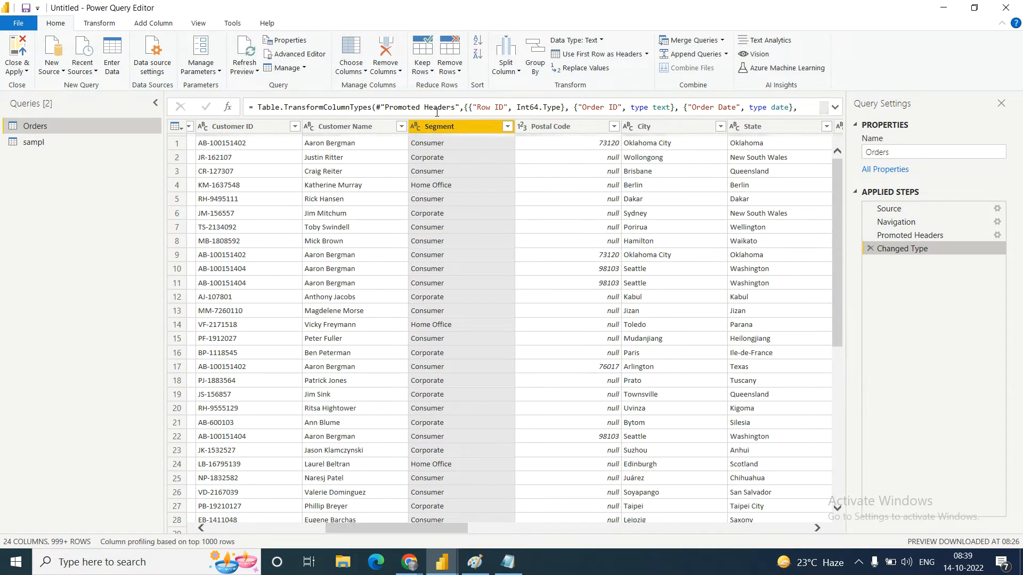
Split the Customer Name column by the Space delimiter at each occurrence, using None as the quote character.
{"action": "left_click", "coordinate": [335, 127]}
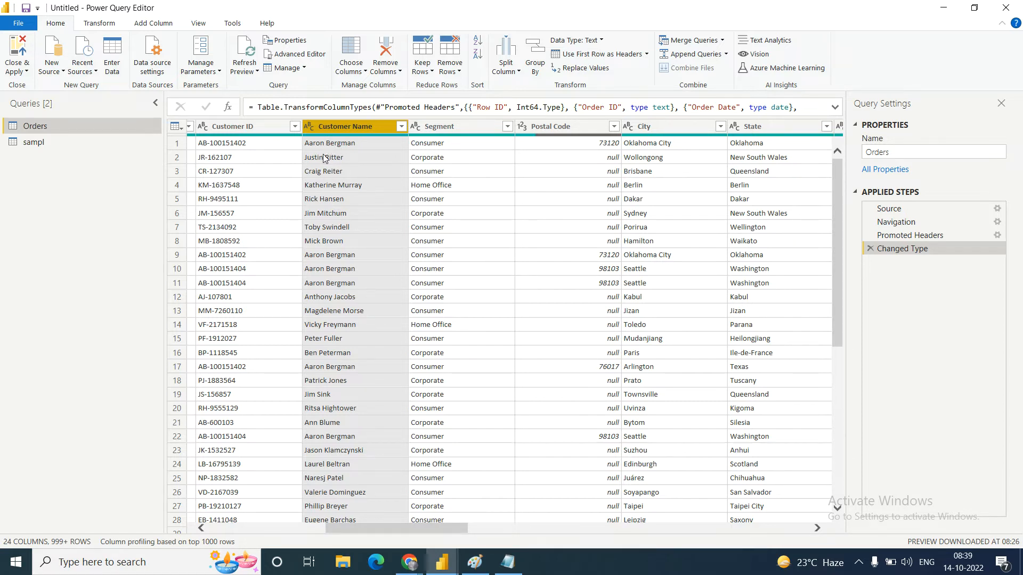
{"action": "left_click", "coordinate": [517, 72]}
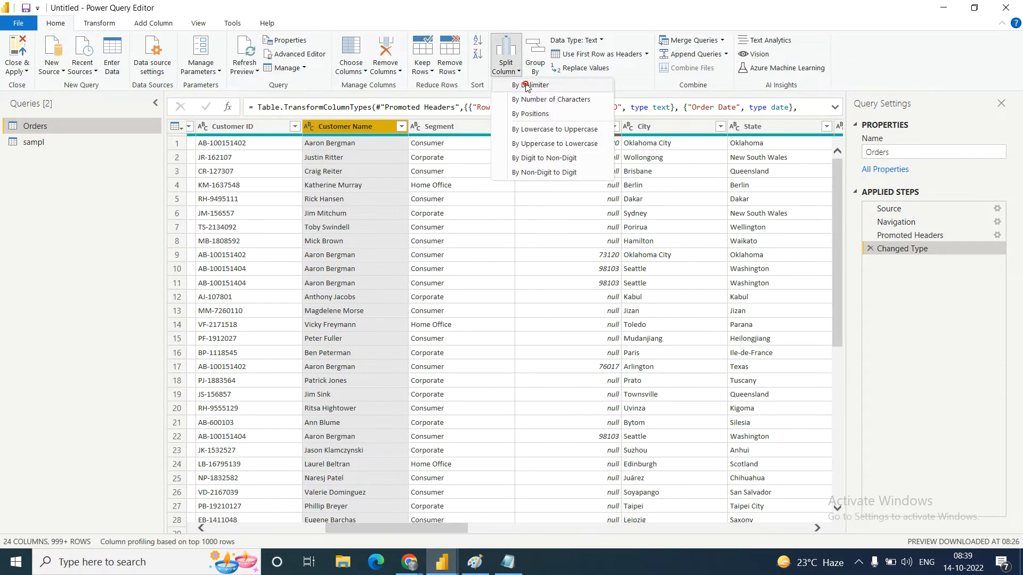
{"action": "left_click", "coordinate": [526, 85]}
{"action": "left_click_drag", "start_coordinate": [349, 138], "coordinate": [499, 95]}
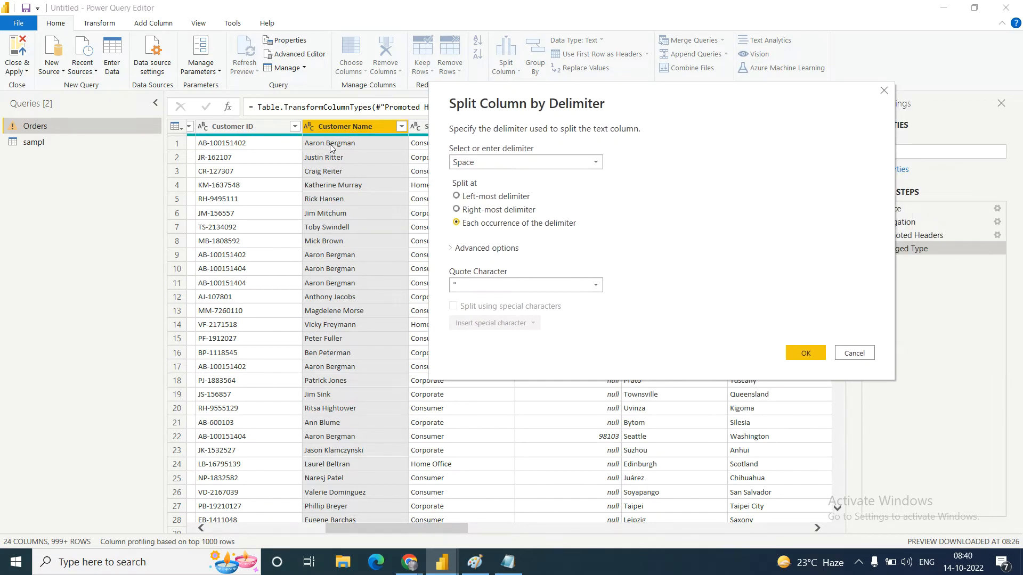
{"action": "left_click", "coordinate": [491, 169]}
{"action": "left_click", "coordinate": [490, 168]}
{"action": "left_click", "coordinate": [494, 287]}
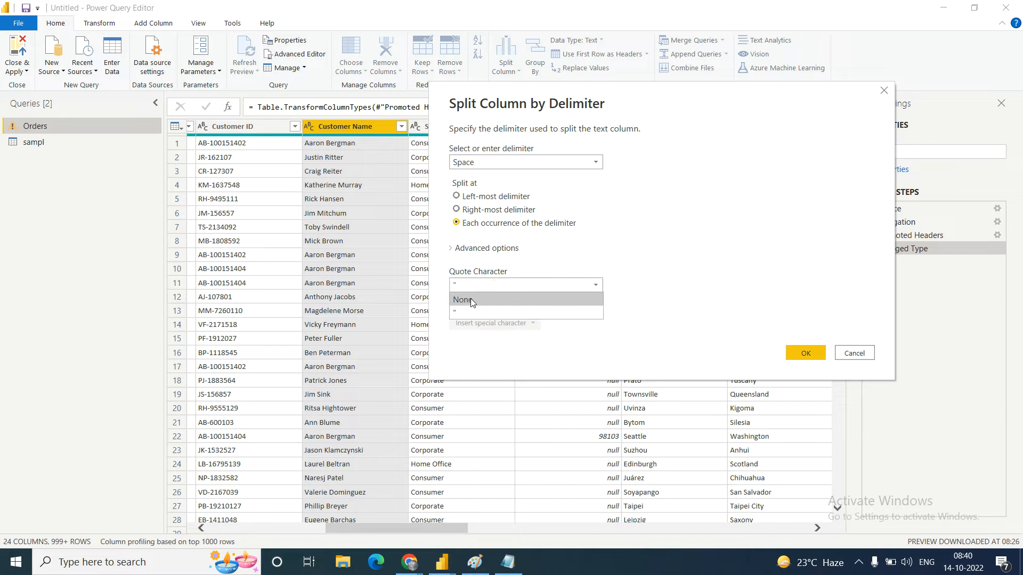
{"action": "left_click", "coordinate": [472, 300]}
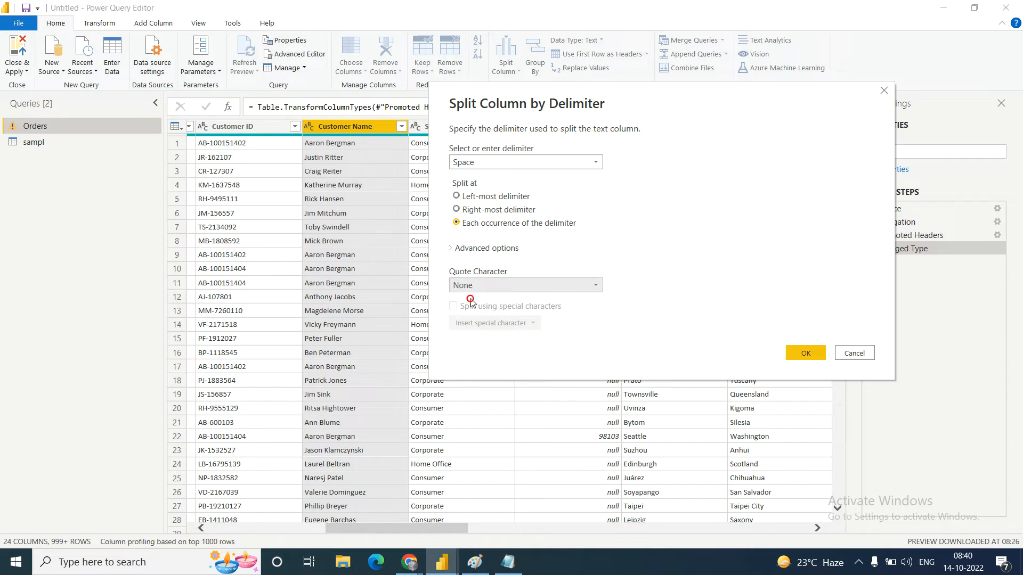
{"action": "left_click", "coordinate": [805, 353]}
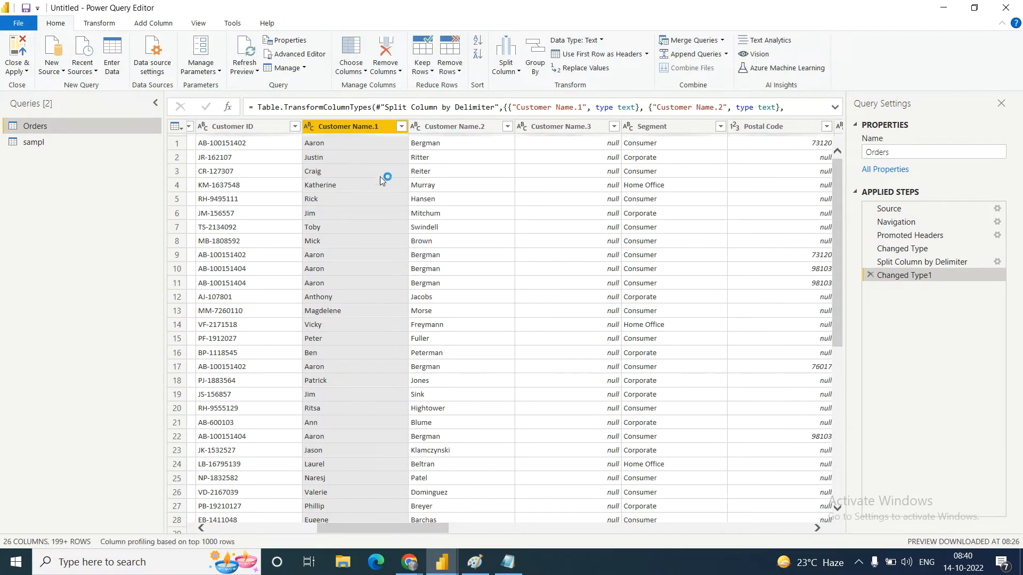
Rename the Customer Name.1 column to FirstName and the Customer Name.2 column to LastName.
{"action": "left_click", "coordinate": [454, 123]}
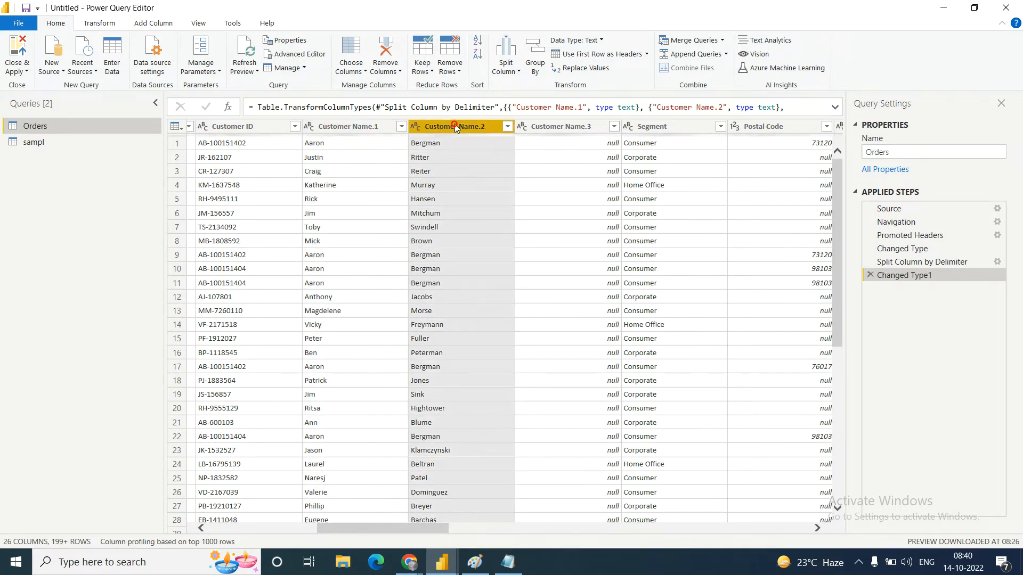
{"action": "left_click", "coordinate": [352, 126]}
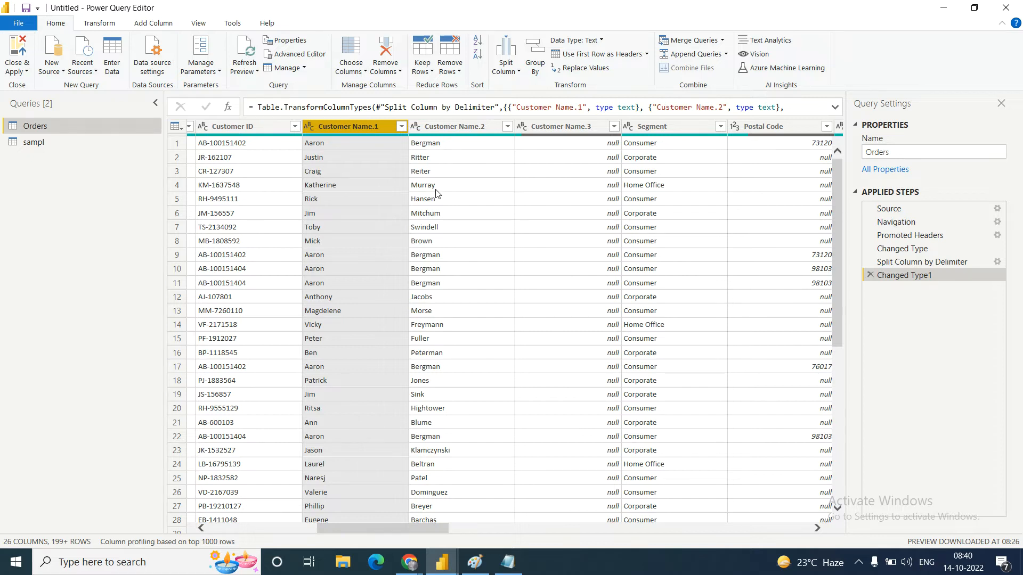
{"action": "double_click", "coordinate": [363, 125]}
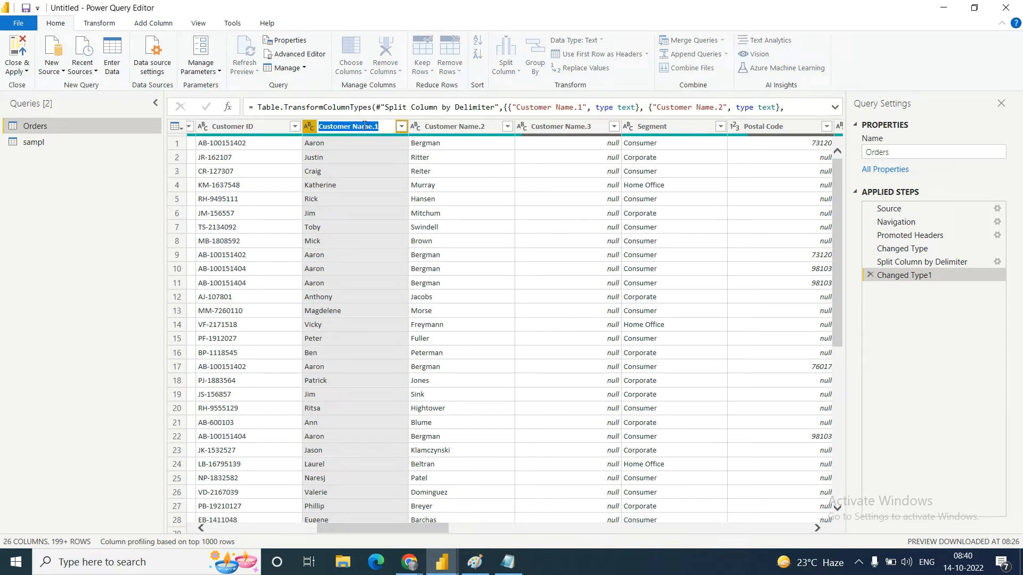
{"action": "type", "text": "FirstName"}
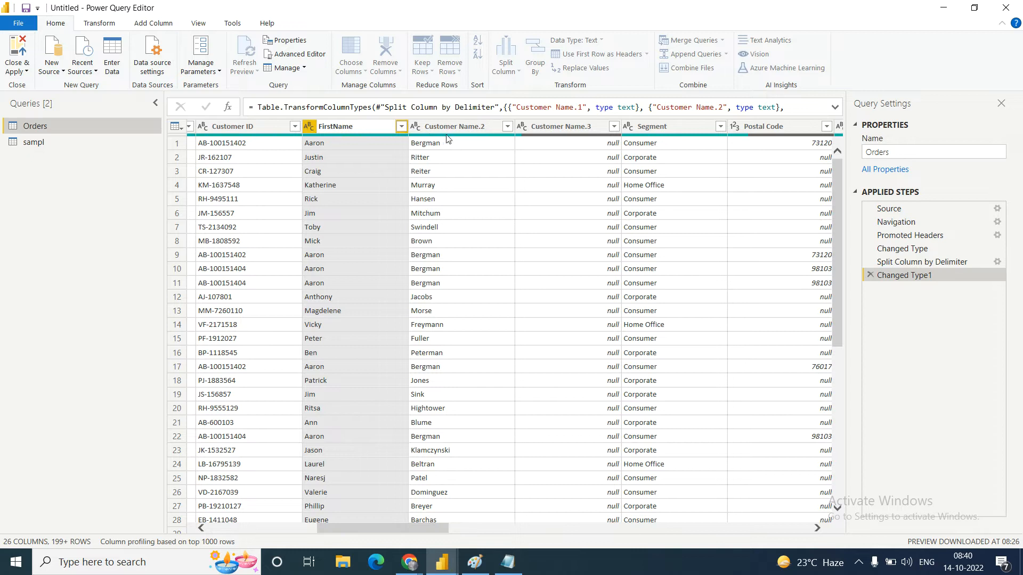
{"action": "left_click", "coordinate": [451, 128]}
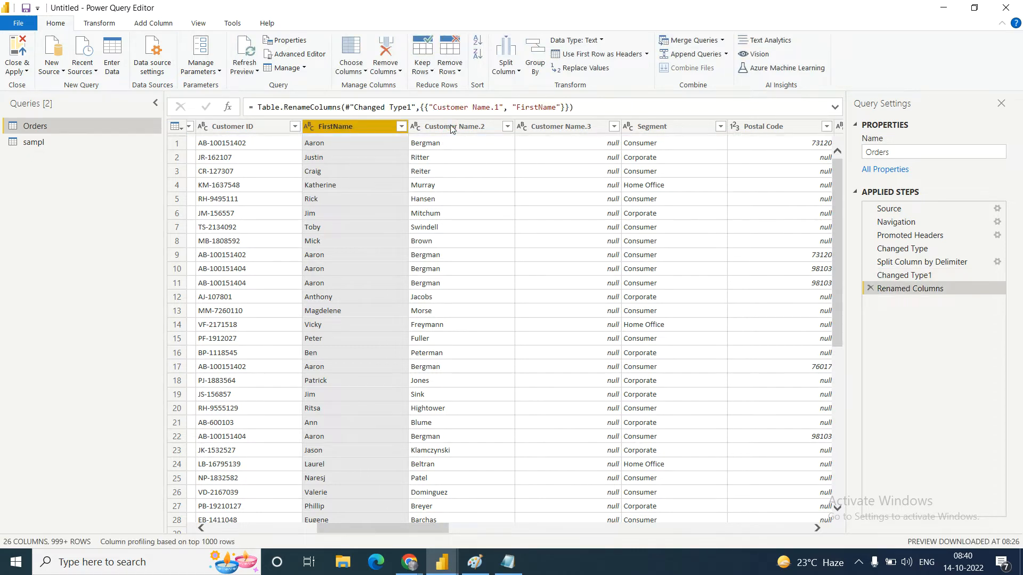
{"action": "double_click", "coordinate": [450, 126]}
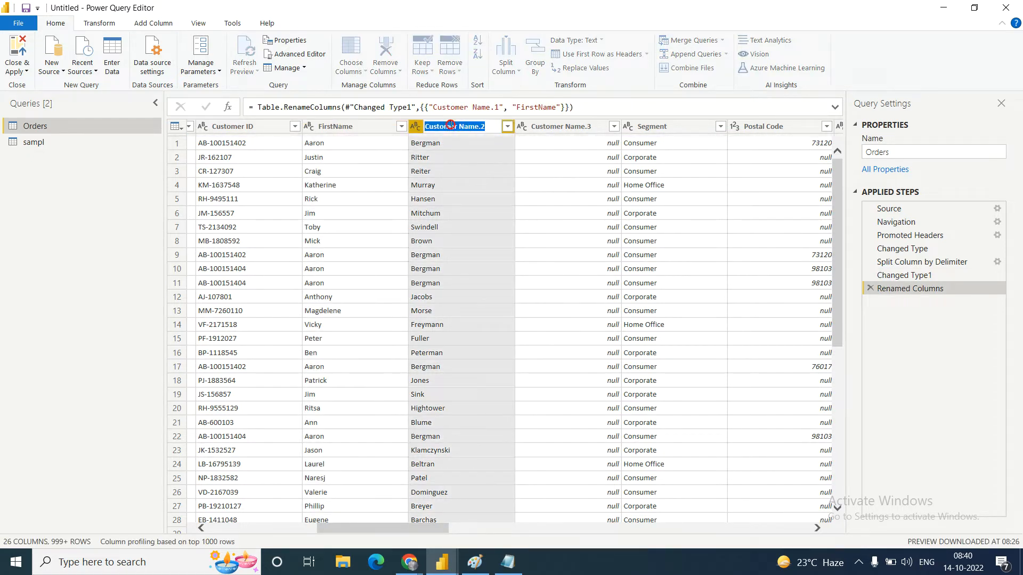
{"action": "type", "text": "LastName"}
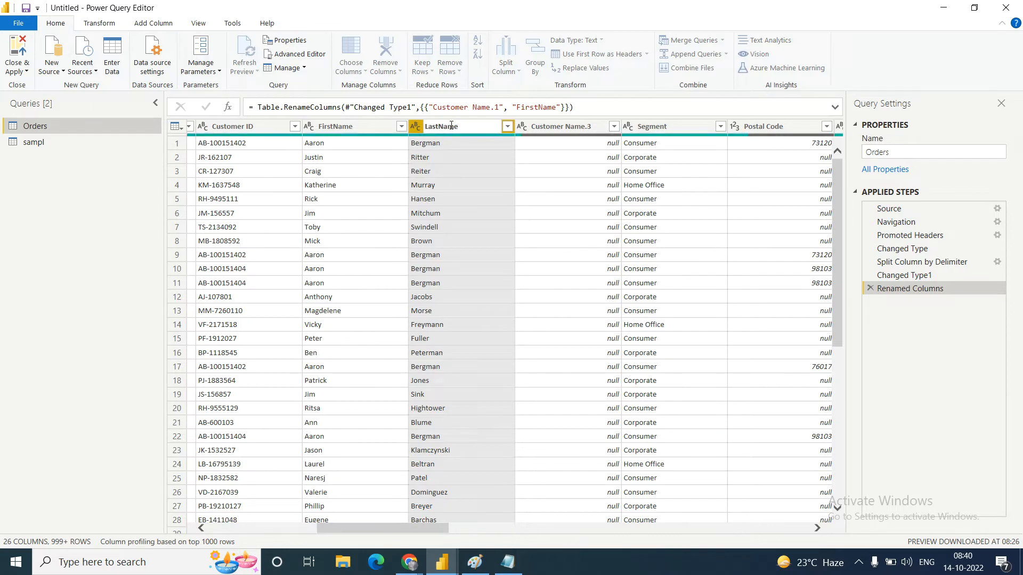
{"action": "left_click", "coordinate": [536, 143]}
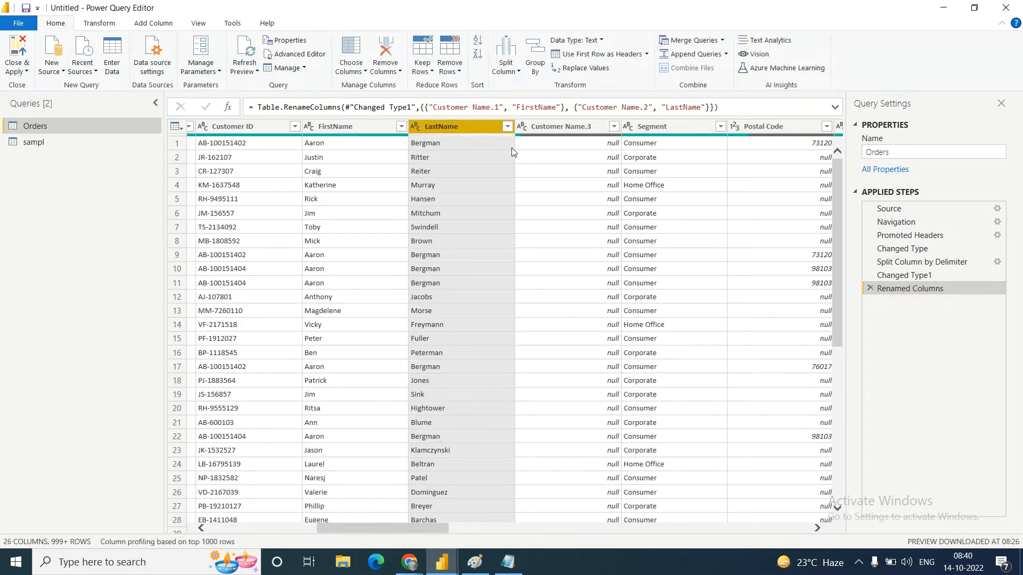
Remove the Customer Name.3 column from the Orders query.
{"action": "left_click", "coordinate": [326, 132]}
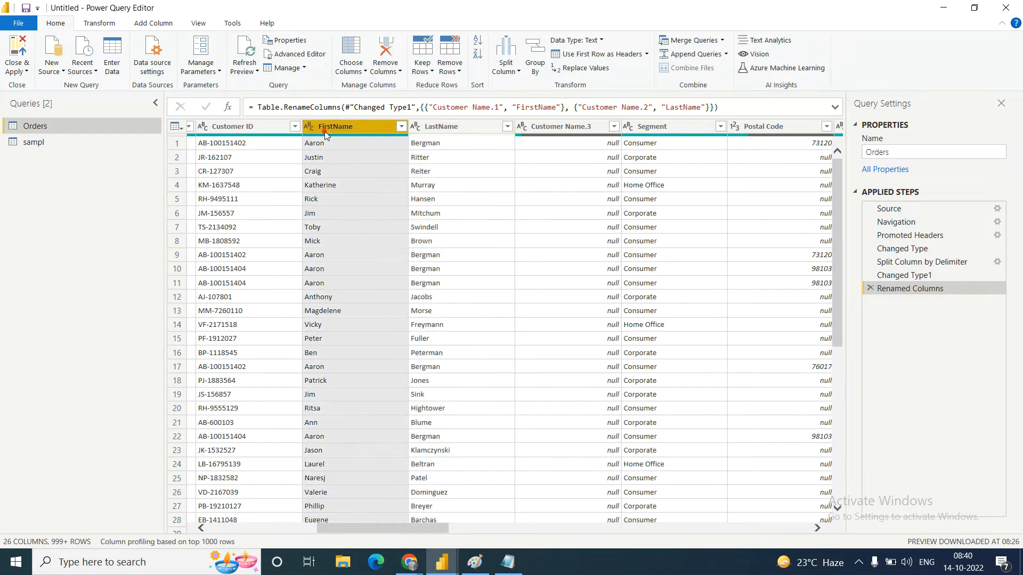
{"action": "left_click", "coordinate": [442, 128], "text": "ctrl"}
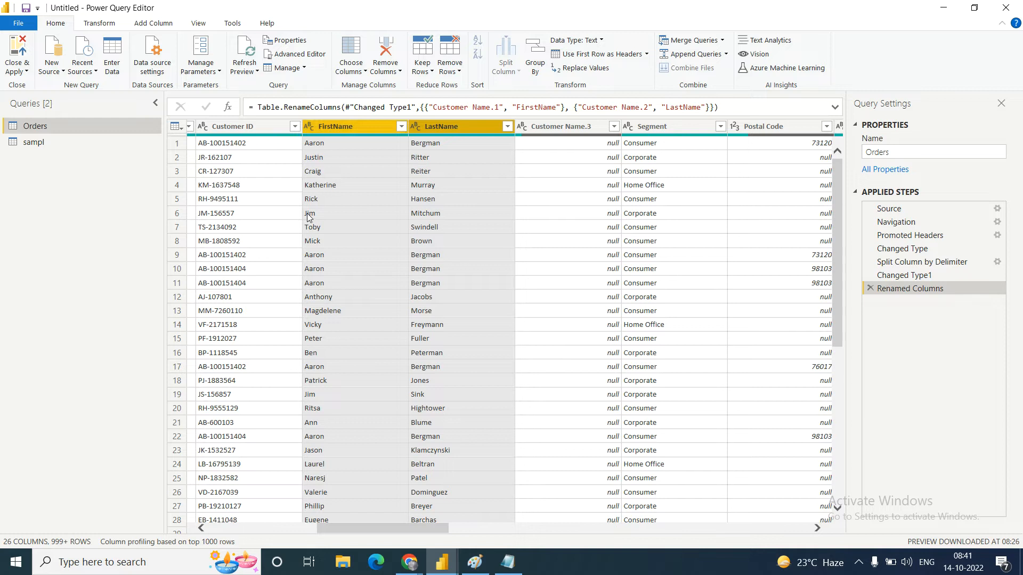
{"action": "left_click", "coordinate": [549, 126]}
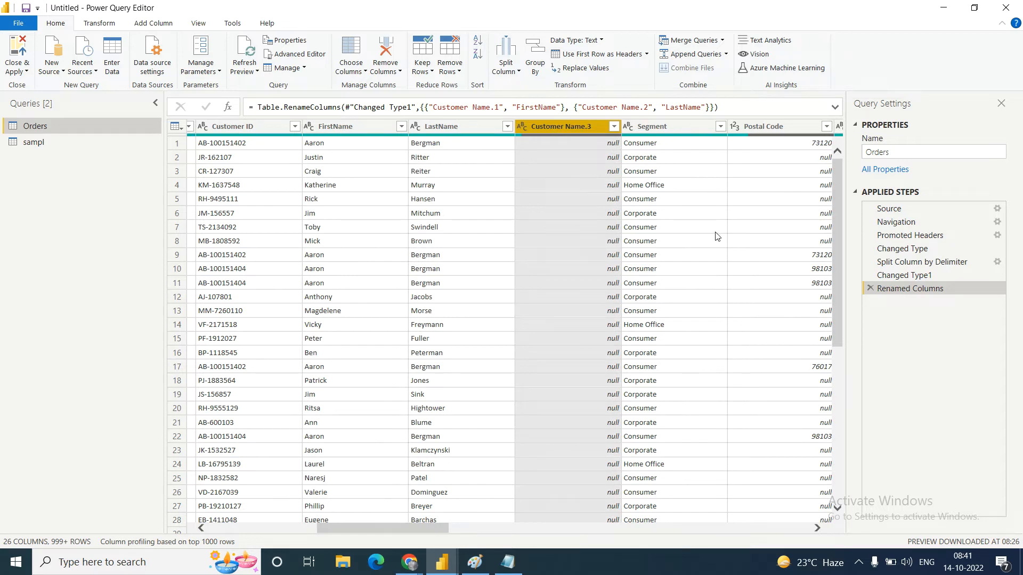
{"action": "left_click_drag", "start_coordinate": [835, 187], "coordinate": [839, 148]}
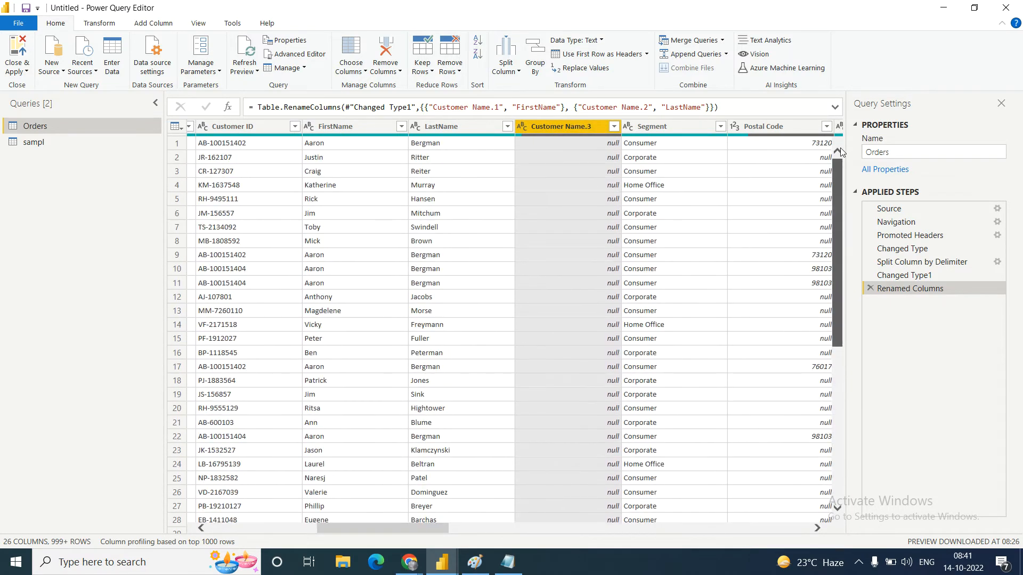
{"action": "right_click", "coordinate": [552, 127]}
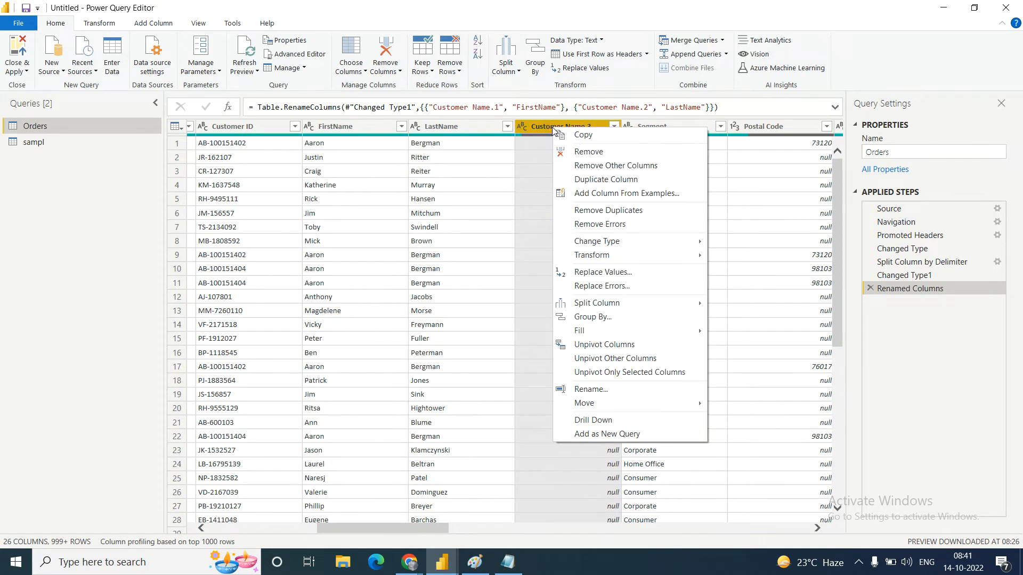
{"action": "left_click", "coordinate": [589, 153]}
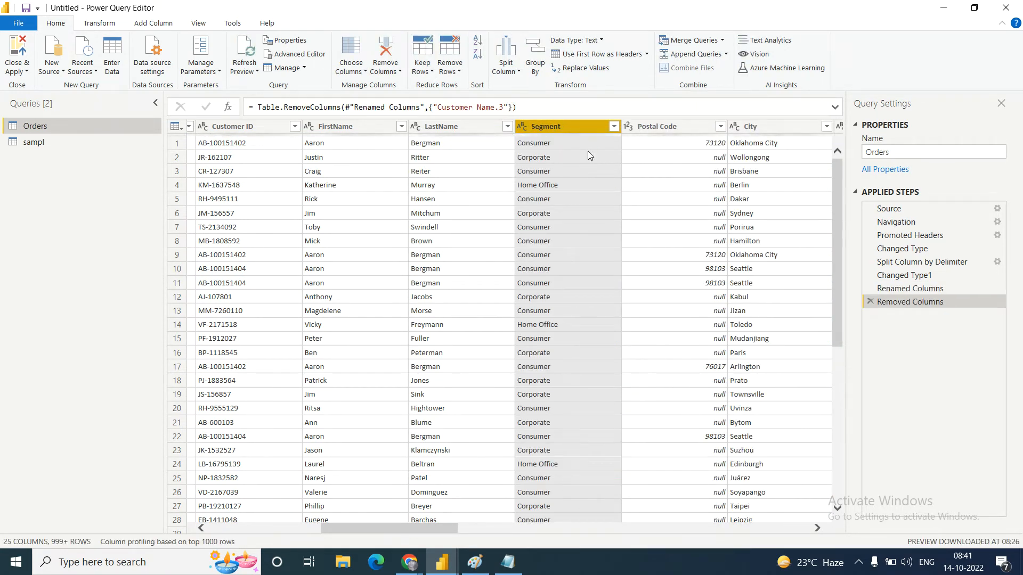
Review the FirstName and LastName columns and the available methods for splitting the LastName column.
{"action": "left_click", "coordinate": [339, 130]}
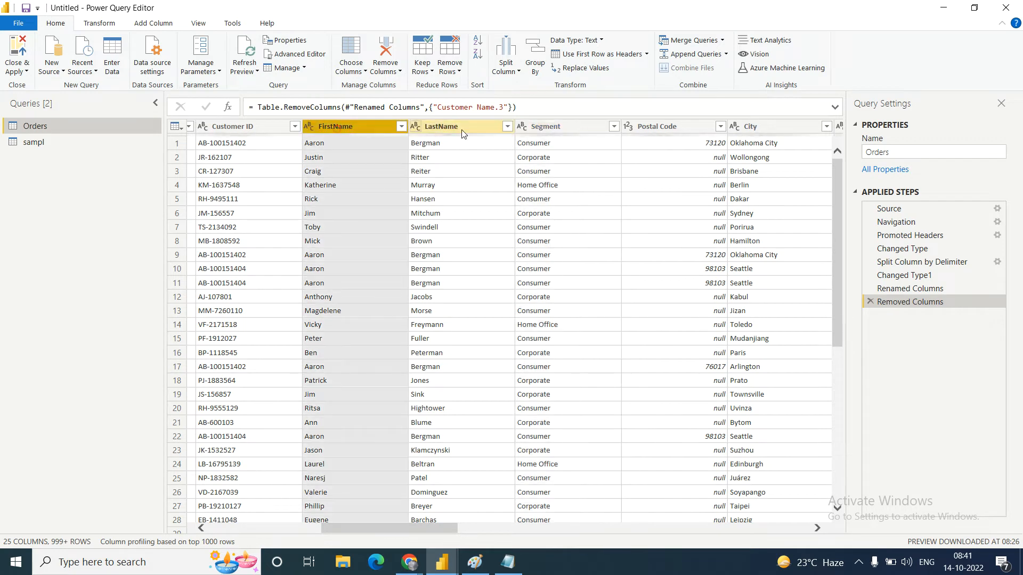
{"action": "left_click", "coordinate": [457, 128]}
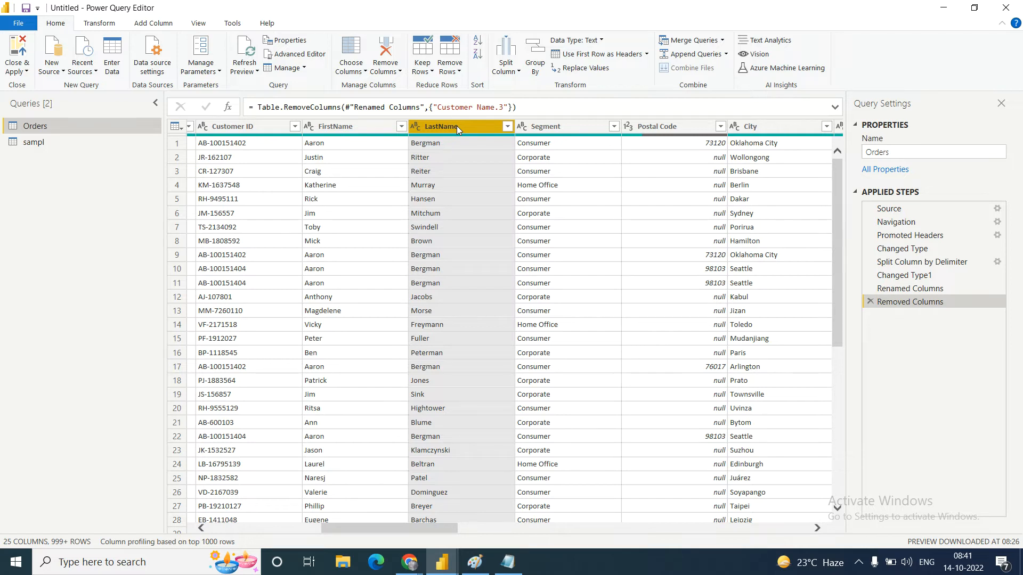
{"action": "left_click", "coordinate": [519, 75]}
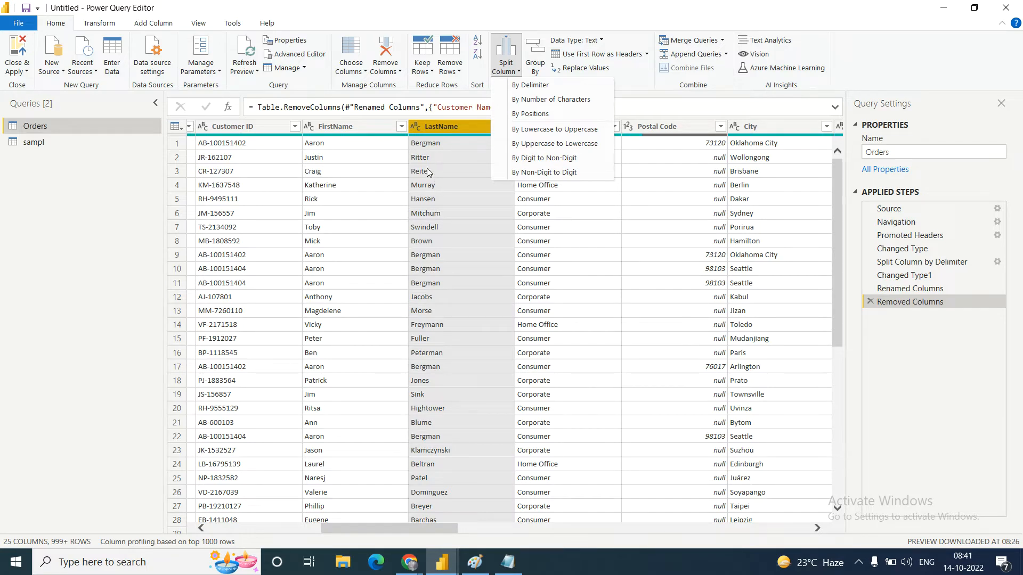
{"action": "left_click", "coordinate": [427, 142]}
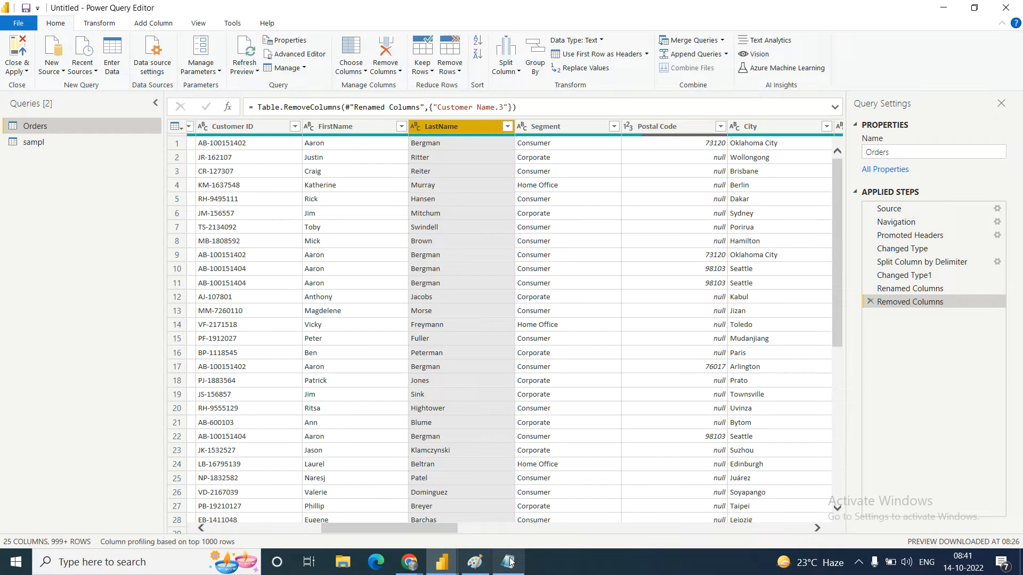
Switch to Paint and add the text POWER BI below the existing Power BI heading.
{"action": "left_click", "coordinate": [476, 564]}
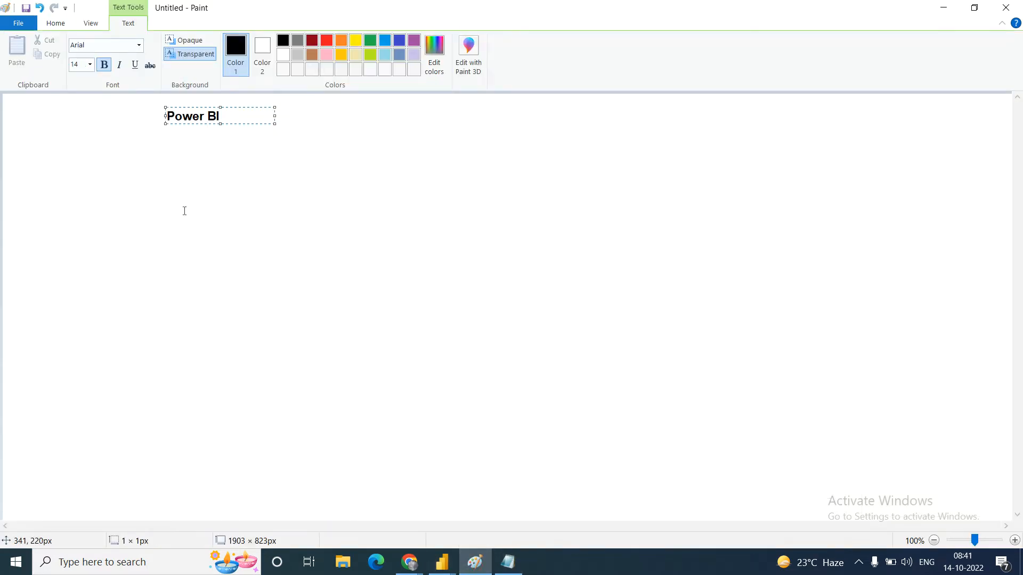
{"action": "left_click", "coordinate": [156, 228]}
{"action": "left_click", "coordinate": [157, 228]}
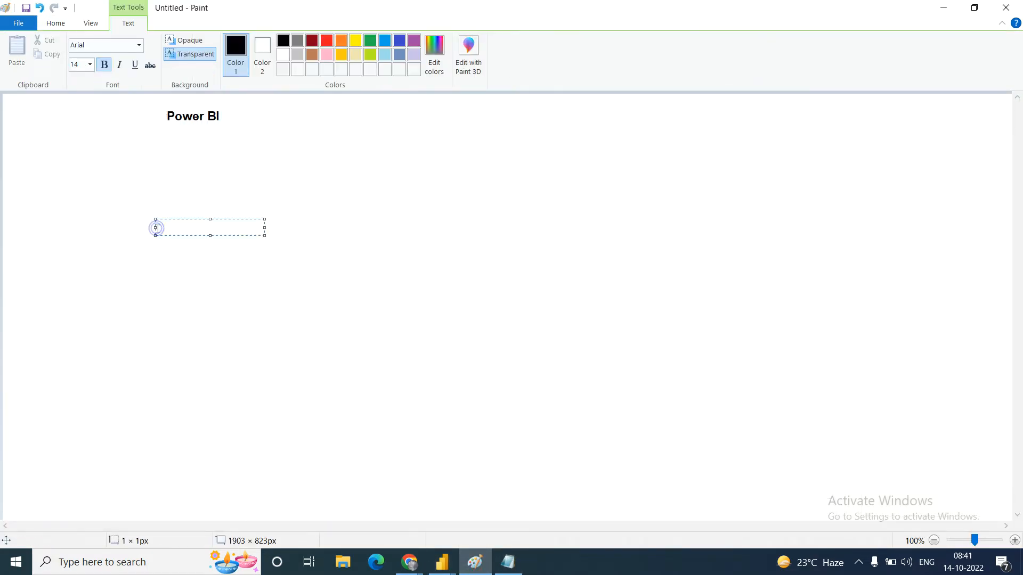
{"action": "type", "text": "POWER BI"}
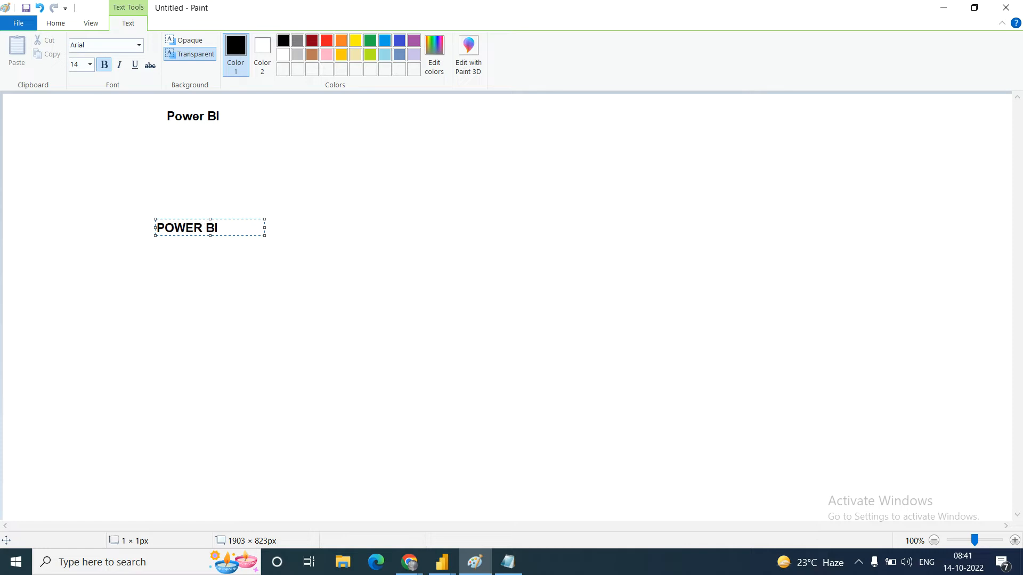
{"action": "left_click", "coordinate": [219, 294]}
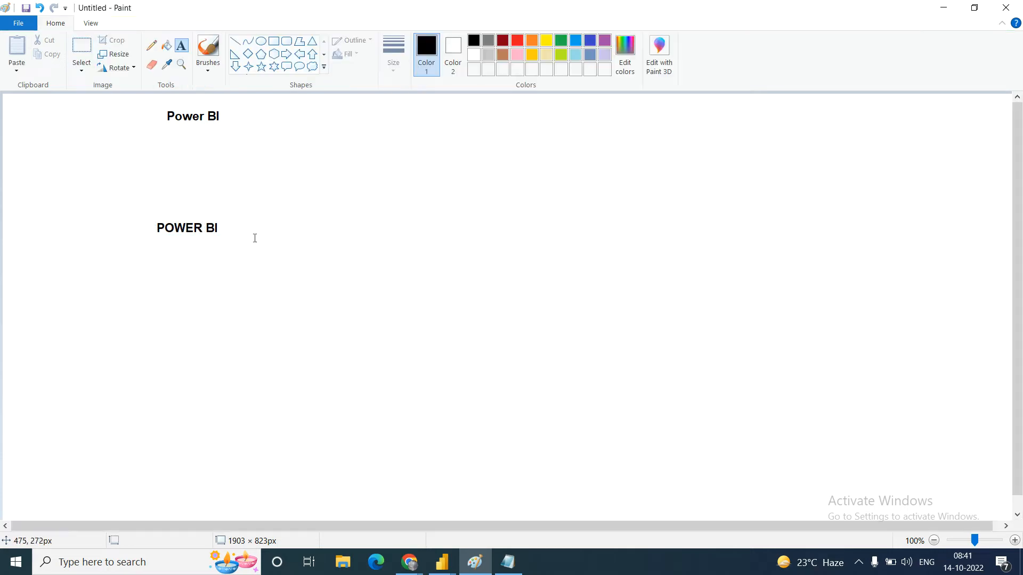
Add the position numbers 1 2 3 4 5678 as text directly above the POWER BI text.
{"action": "left_click", "coordinate": [171, 274]}
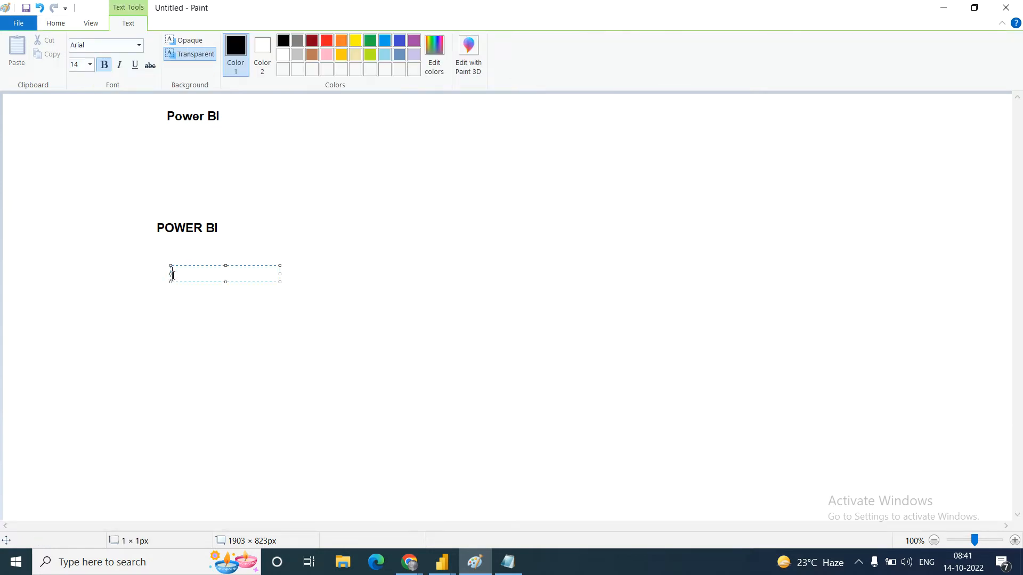
{"action": "left_click", "coordinate": [55, 24]}
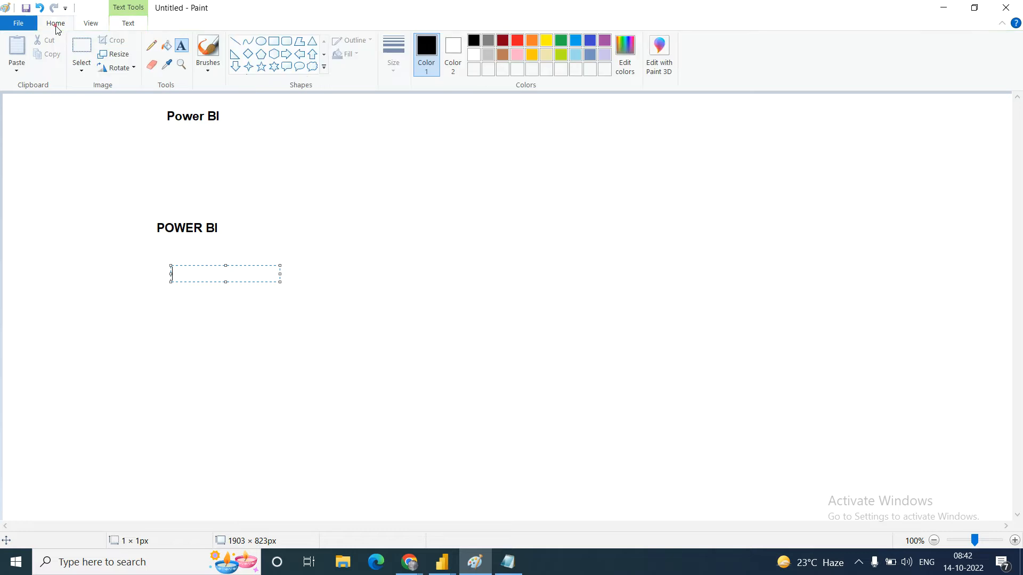
{"action": "left_click", "coordinate": [152, 46]}
{"action": "left_click", "coordinate": [181, 45]}
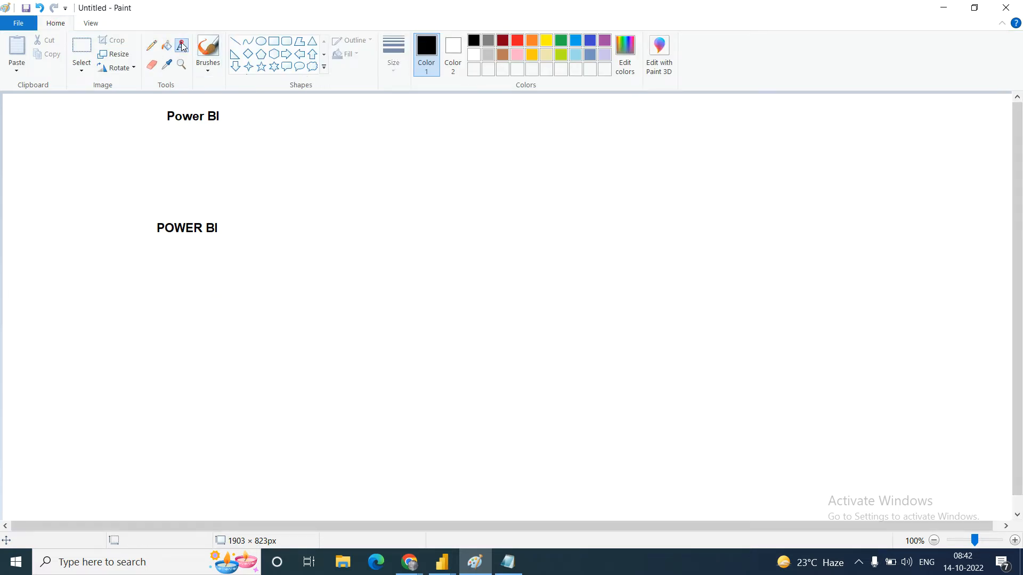
{"action": "left_click", "coordinate": [154, 206]}
{"action": "type", "text": "1"}
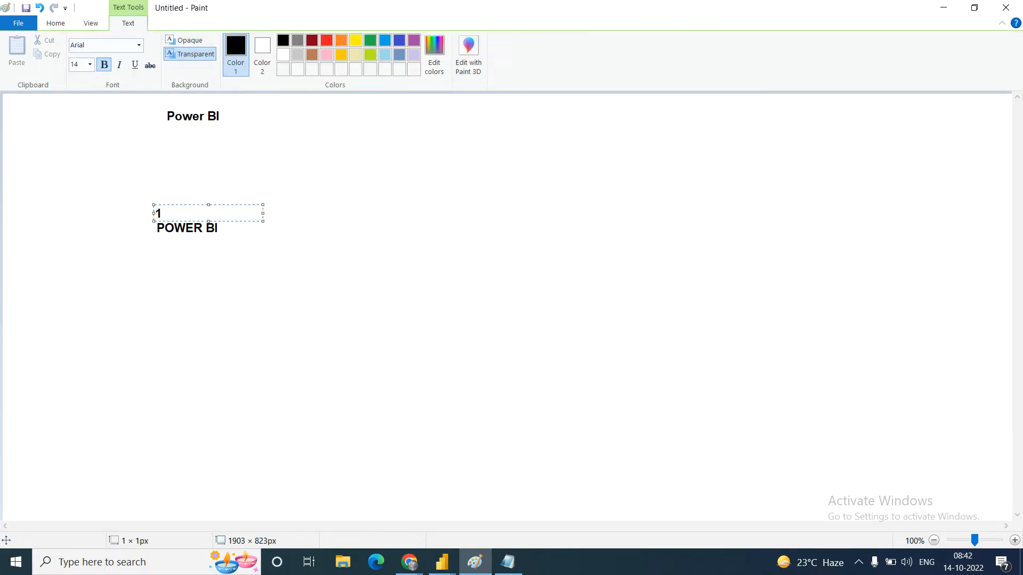
{"action": "type", "text": " 2 3 4 5 6"}
{"action": "key", "text": "BackSpace"}
{"action": "type", "text": "678"}
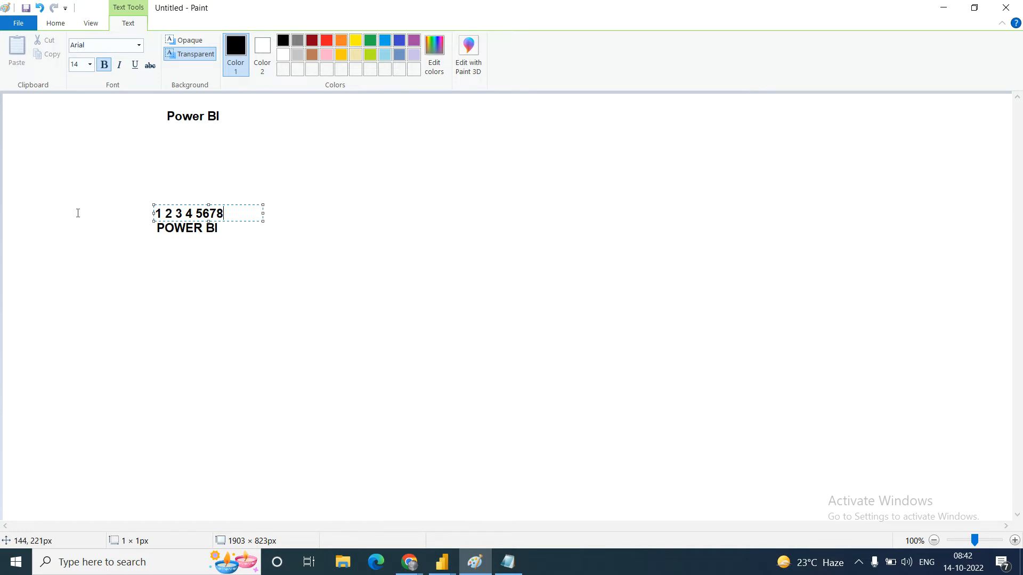
{"action": "left_click", "coordinate": [176, 326]}
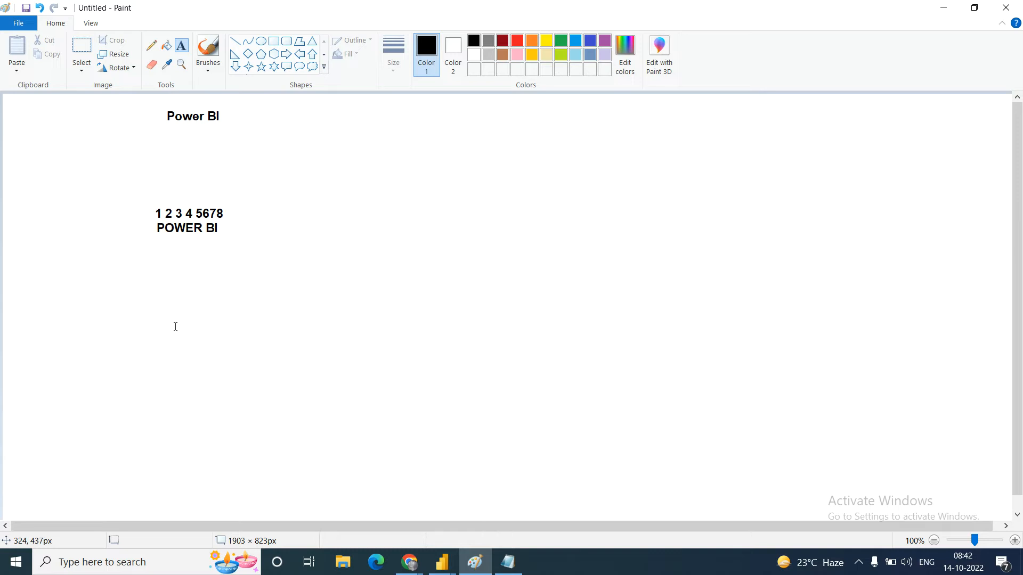
Add the text POW on the canvas below the POWER BI text.
{"action": "left_click", "coordinate": [158, 294]}
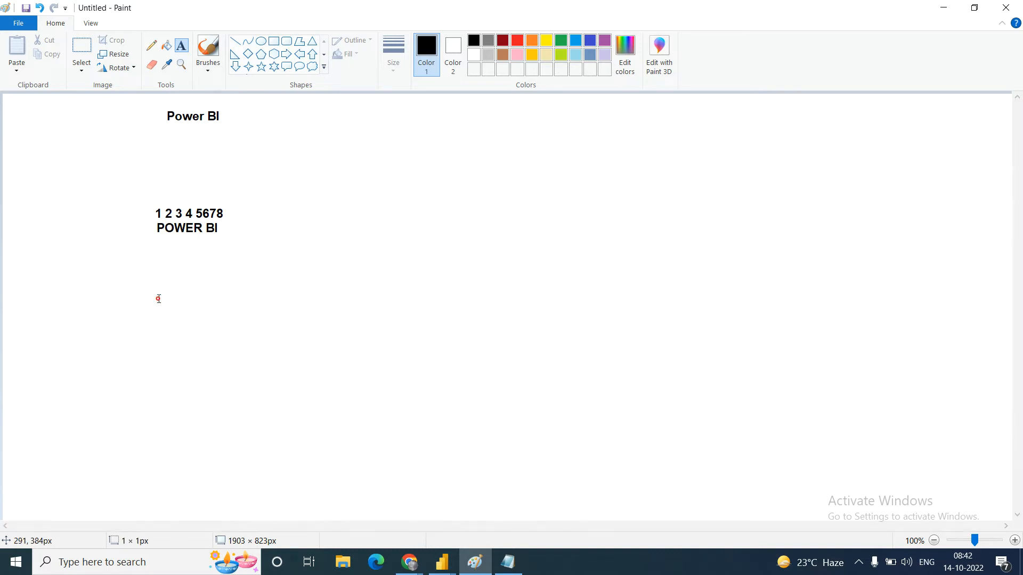
{"action": "type", "text": "W"}
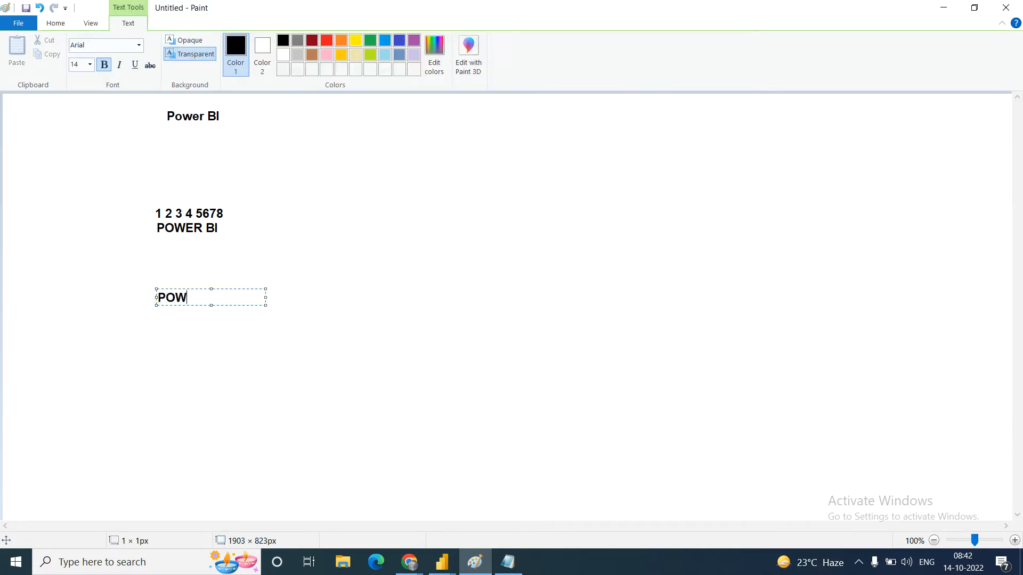
{"action": "left_click", "coordinate": [162, 350]}
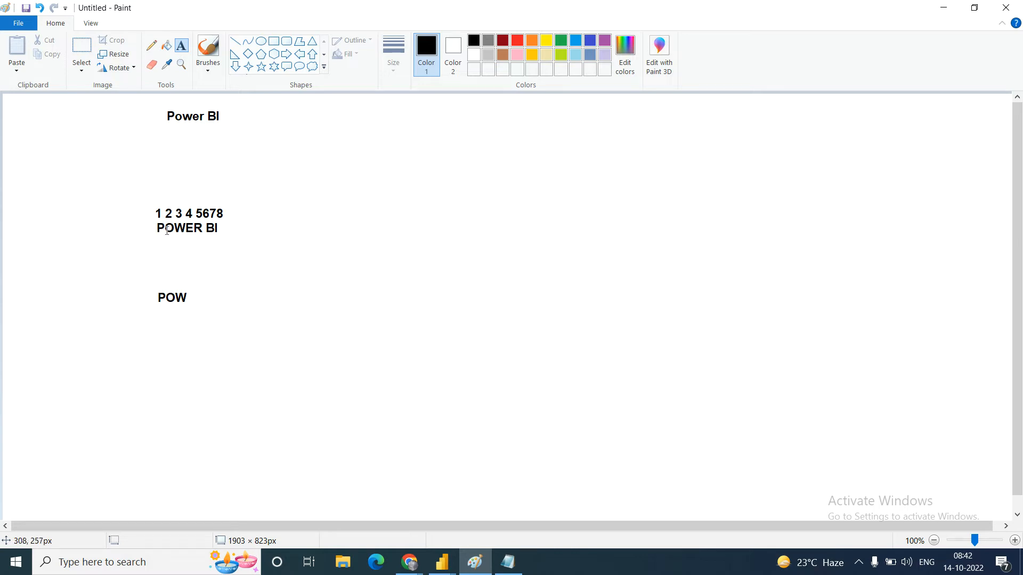
Switch to the Power Query Editor and split the LastName column repeatedly by 3 characters.
{"action": "left_click", "coordinate": [451, 565]}
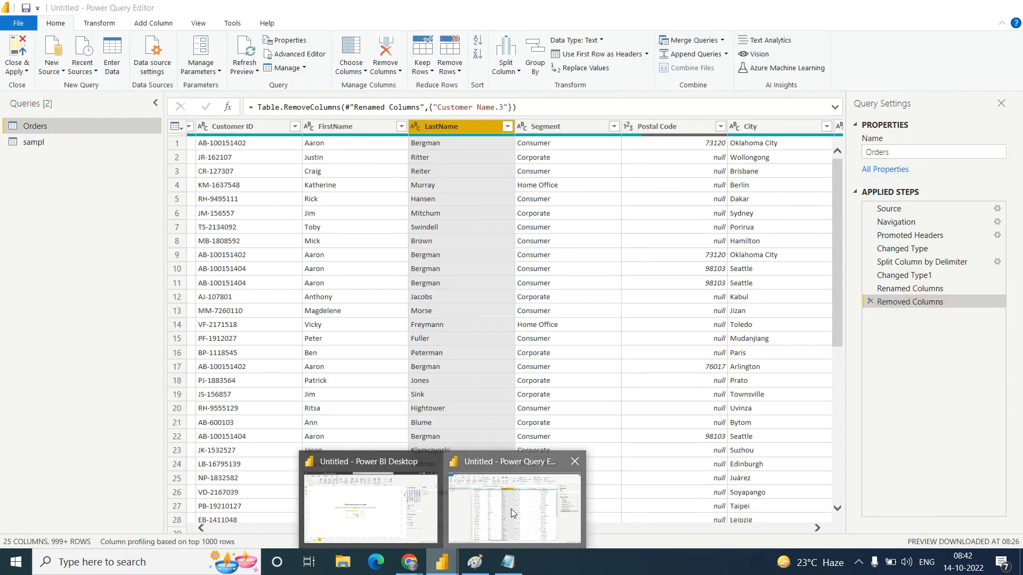
{"action": "left_click", "coordinate": [510, 509]}
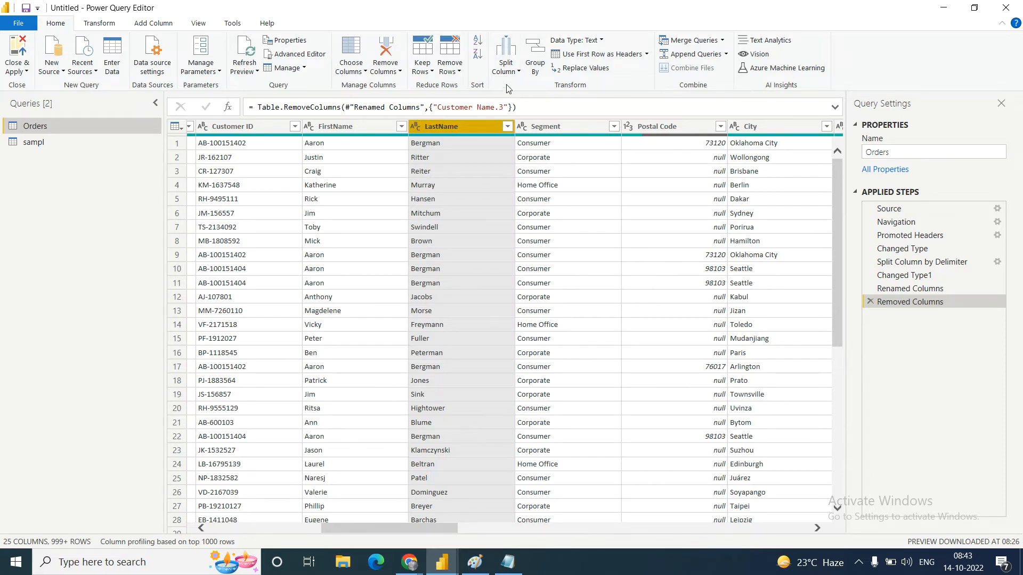
{"action": "left_click", "coordinate": [519, 72]}
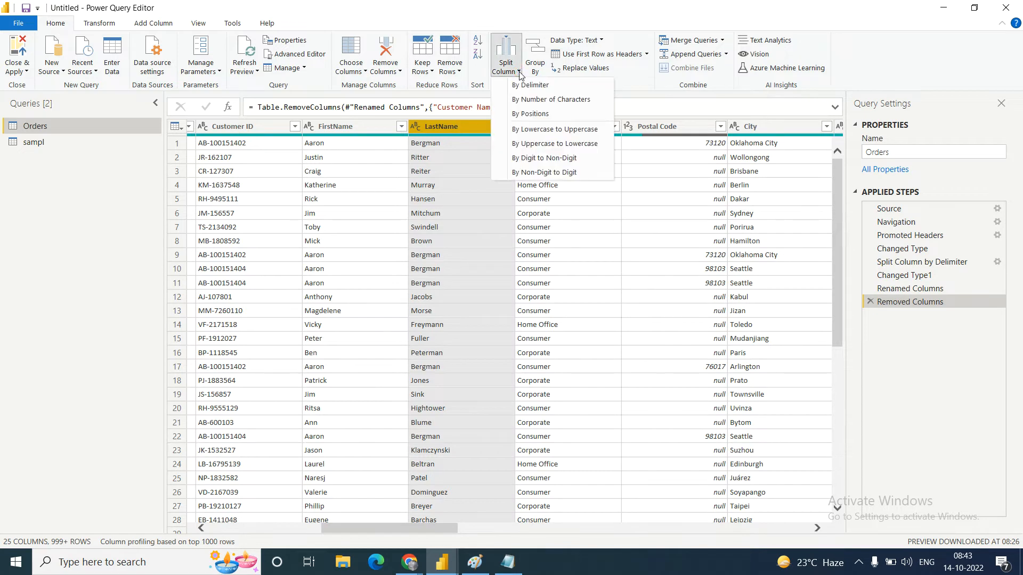
{"action": "left_click", "coordinate": [535, 100]}
{"action": "left_click", "coordinate": [405, 242]}
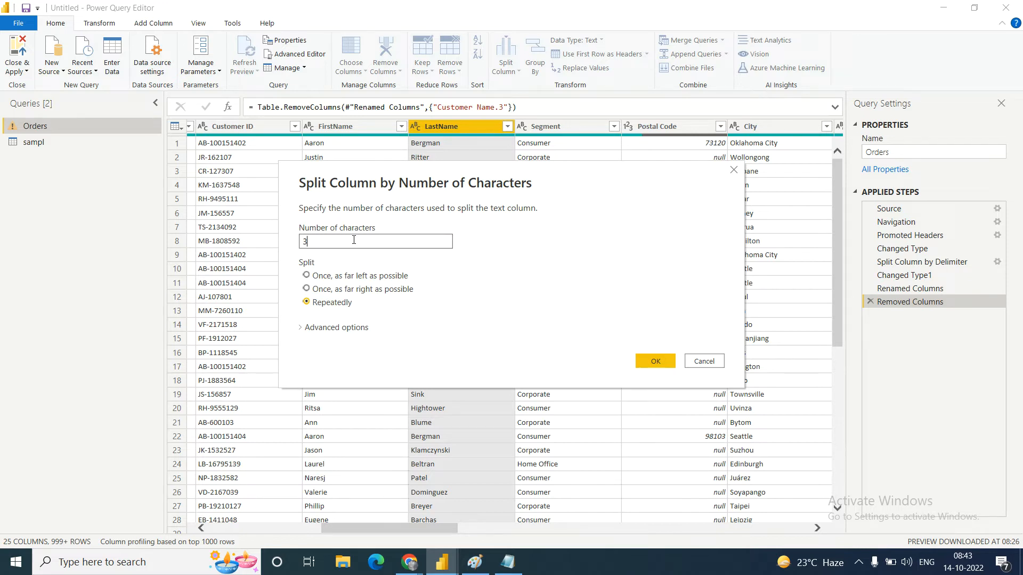
{"action": "left_click", "coordinate": [654, 361]}
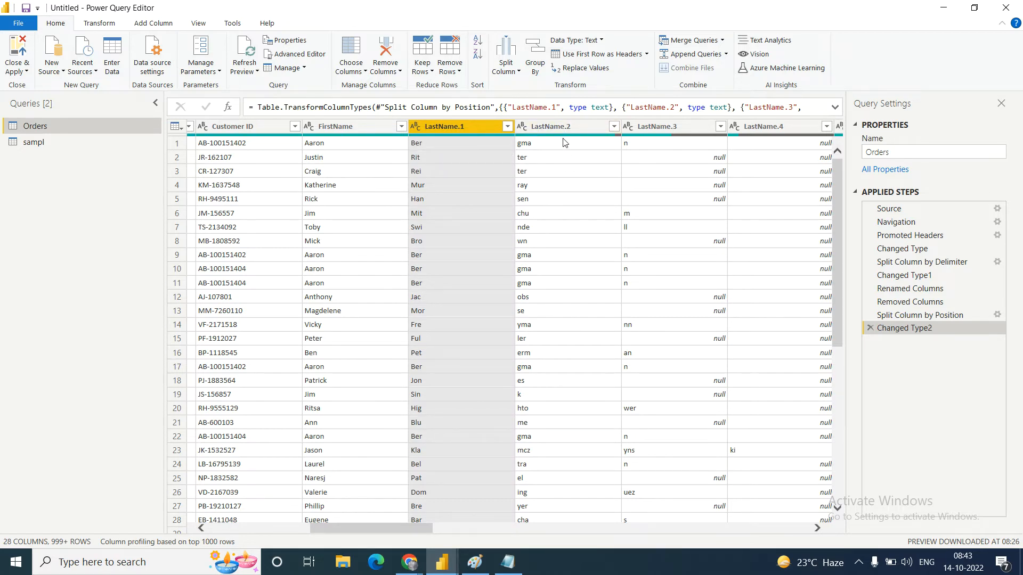
Delete the Changed Type2 and Split Column by Position steps to undo the repeated LastName split.
{"action": "left_click", "coordinate": [870, 329]}
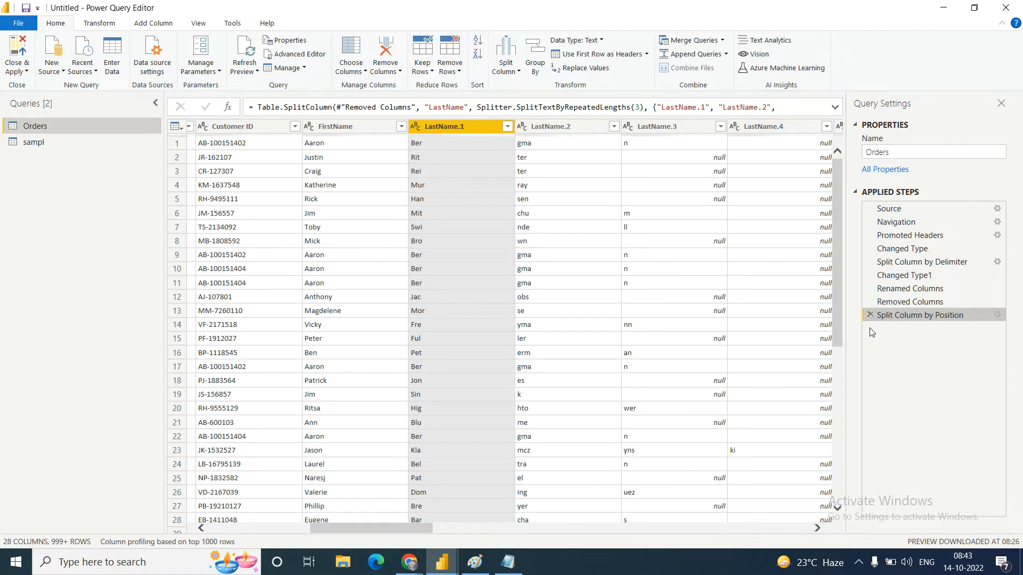
{"action": "left_click", "coordinate": [870, 315]}
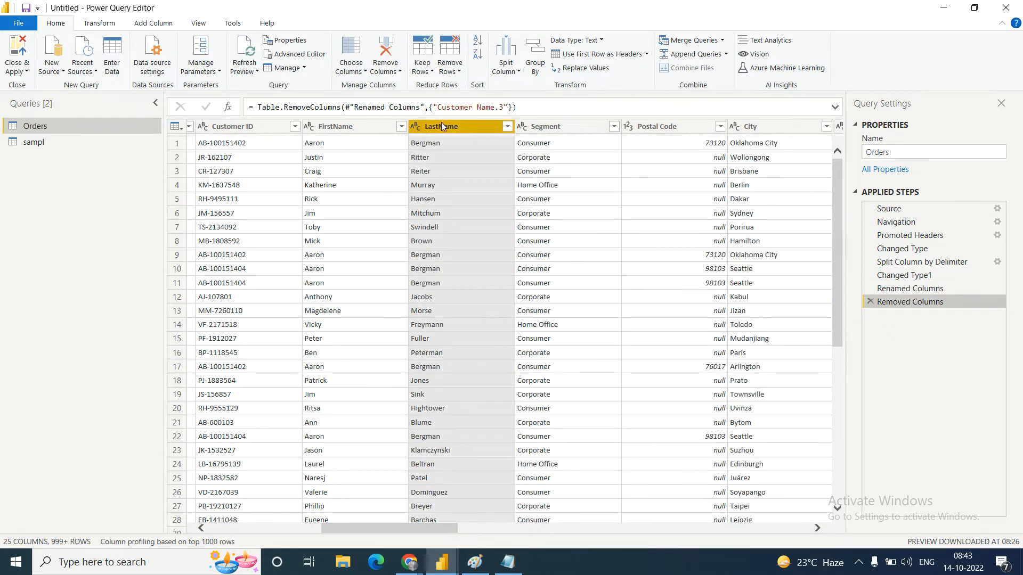
Split the LastName column by 3 characters, once, as far left as possible.
{"action": "left_click", "coordinate": [520, 73]}
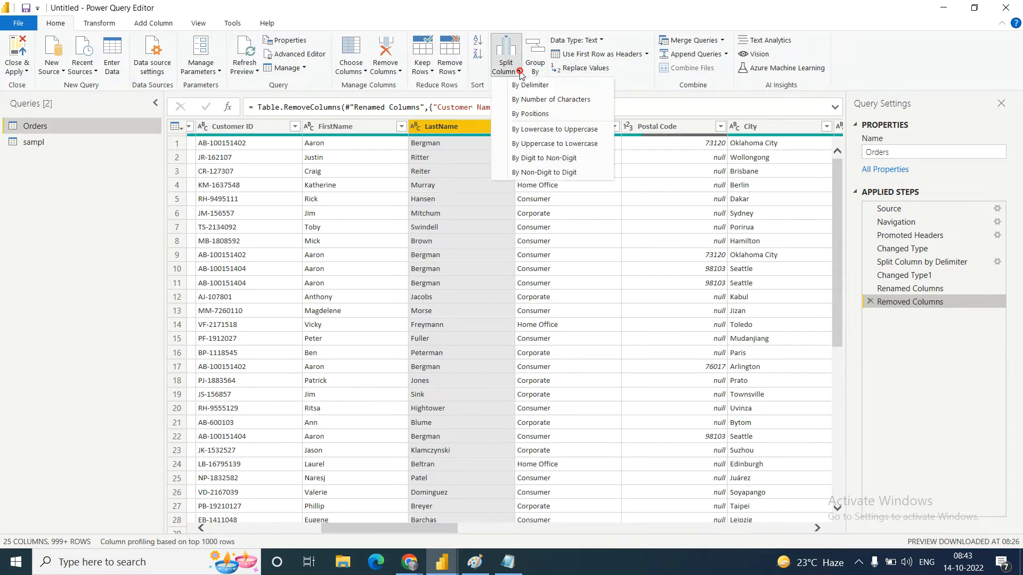
{"action": "left_click", "coordinate": [529, 101]}
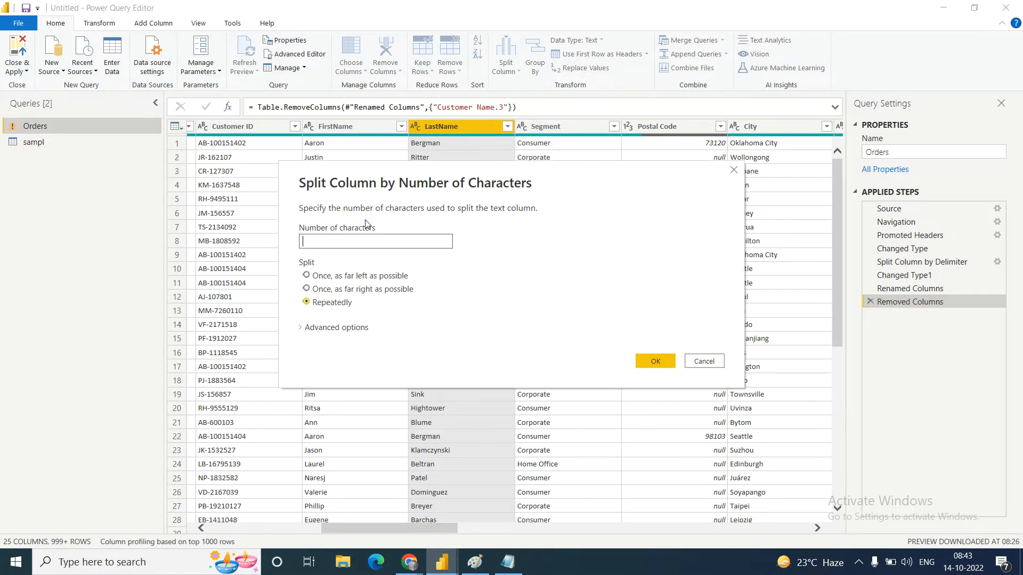
{"action": "left_click", "coordinate": [307, 276]}
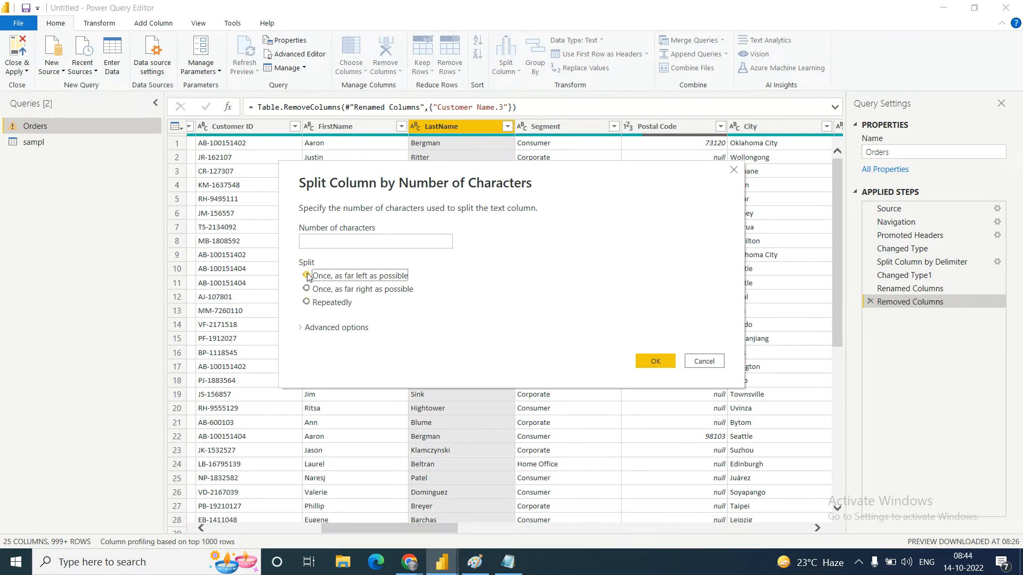
{"action": "left_click", "coordinate": [329, 237]}
{"action": "type", "text": "3"}
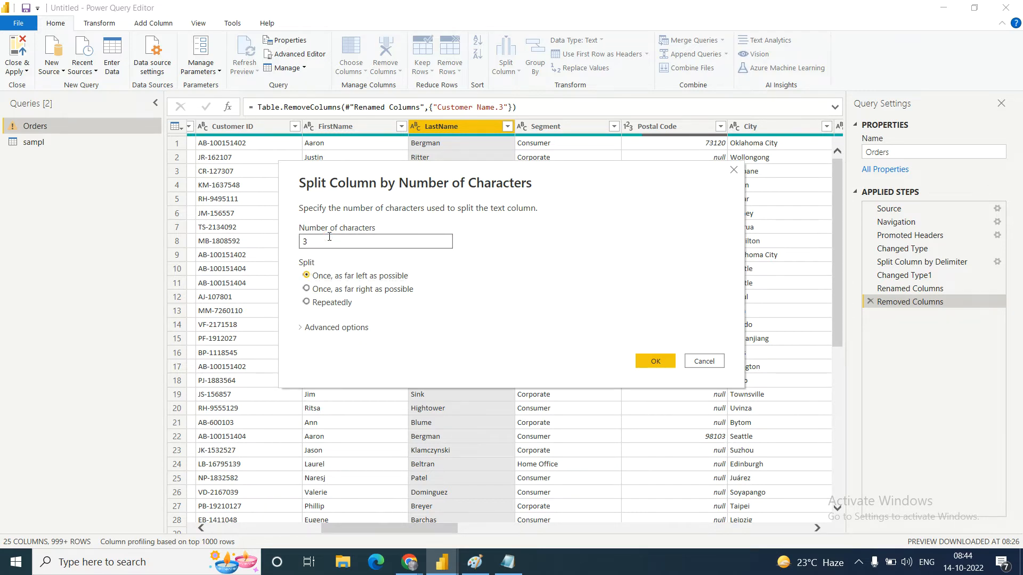
{"action": "left_click", "coordinate": [647, 358]}
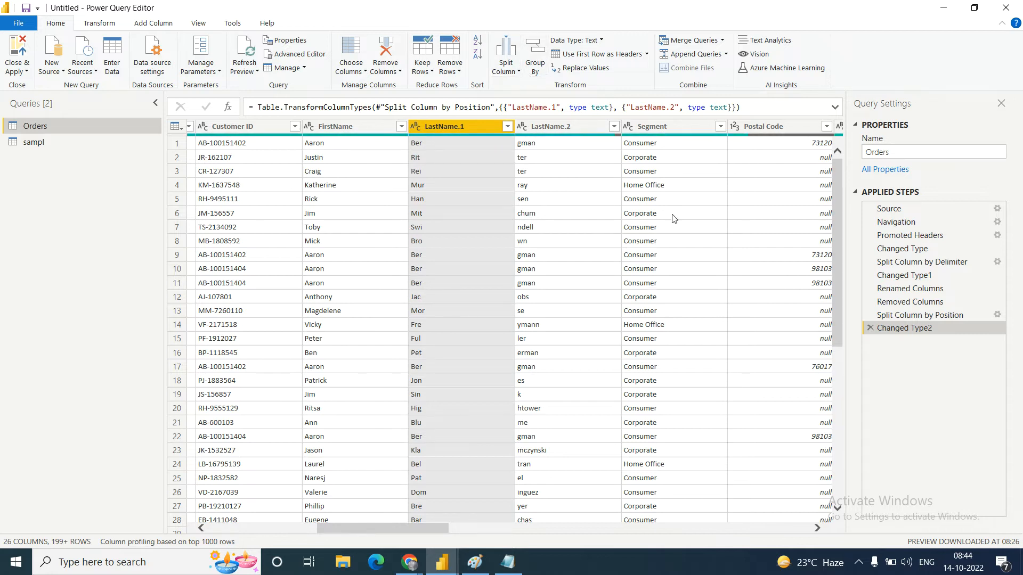
Undo the one-time LastName split by deleting its Changed Type2 and Split Column by Position steps.
{"action": "left_click", "coordinate": [869, 328]}
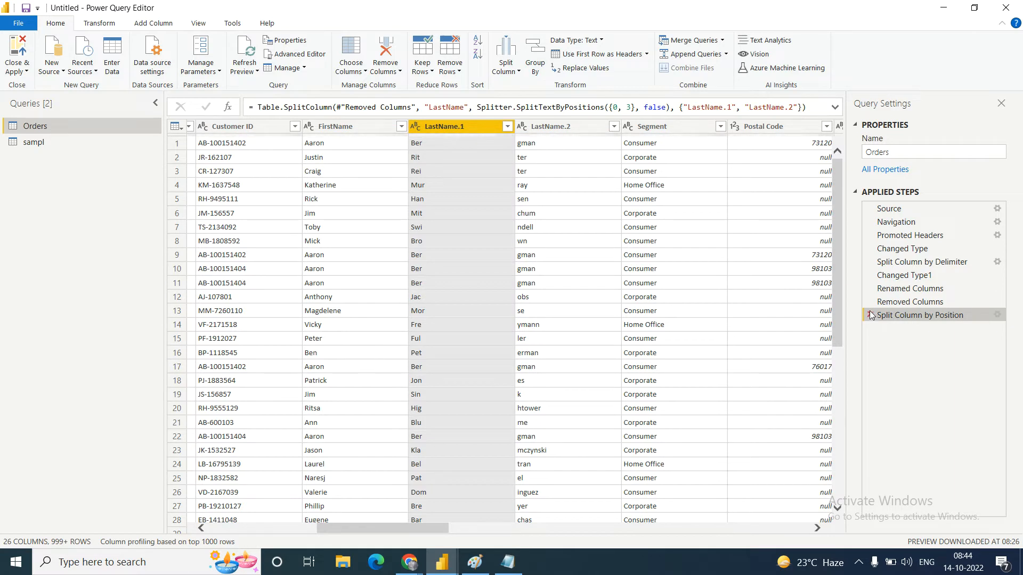
{"action": "left_click", "coordinate": [870, 315]}
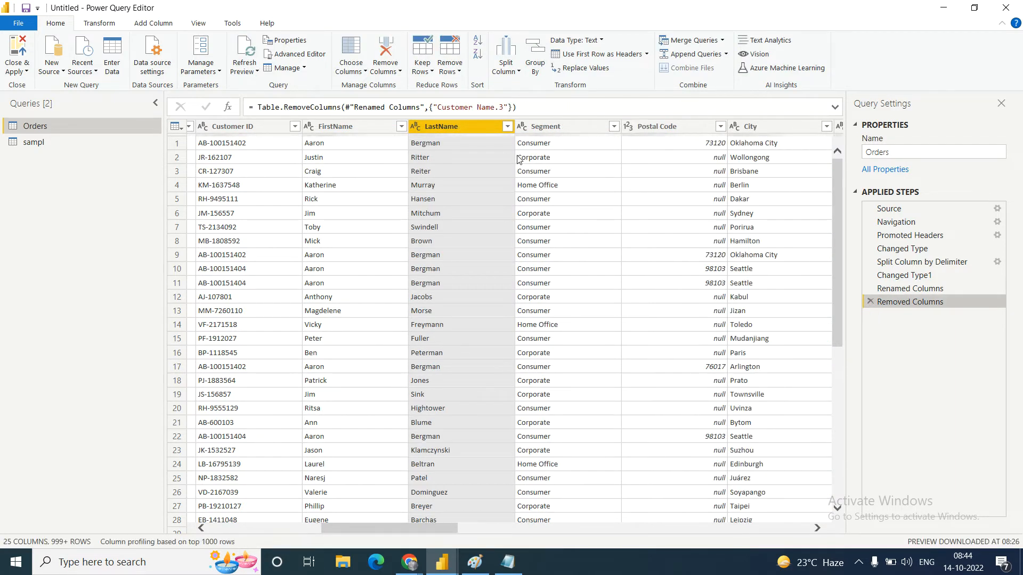
{"action": "left_click", "coordinate": [519, 72]}
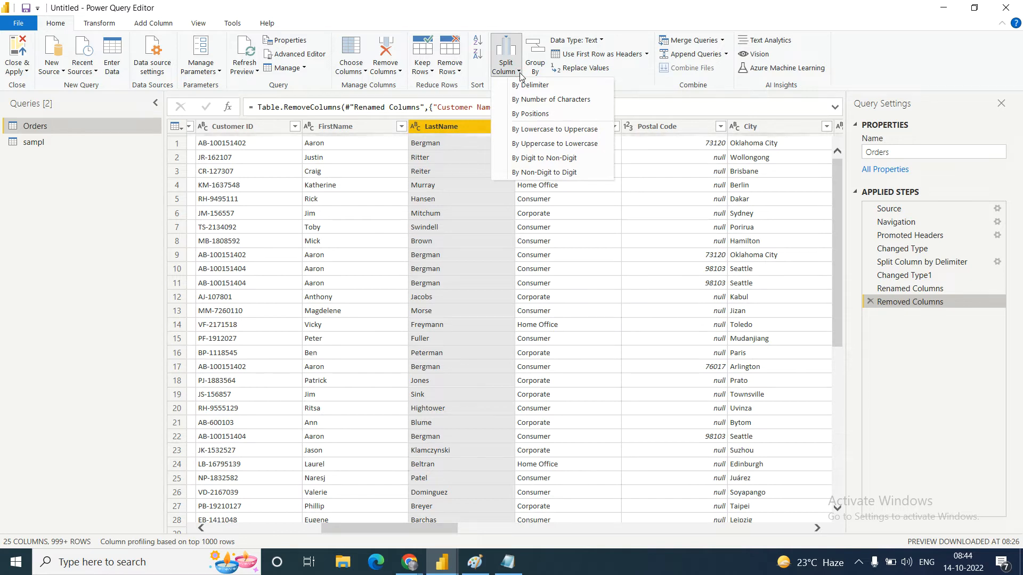
{"action": "left_click", "coordinate": [937, 379]}
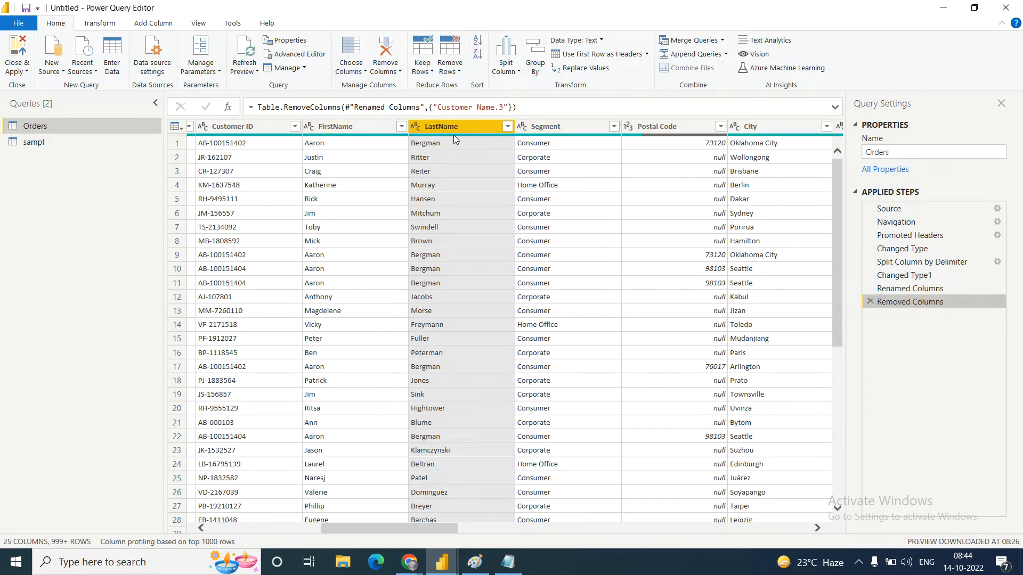
Review the Renamed Columns and Split Column by Delimiter steps and the formula of the Removed Columns step.
{"action": "mouse_move", "coordinate": [455, 138]}
{"action": "left_click", "coordinate": [910, 288]}
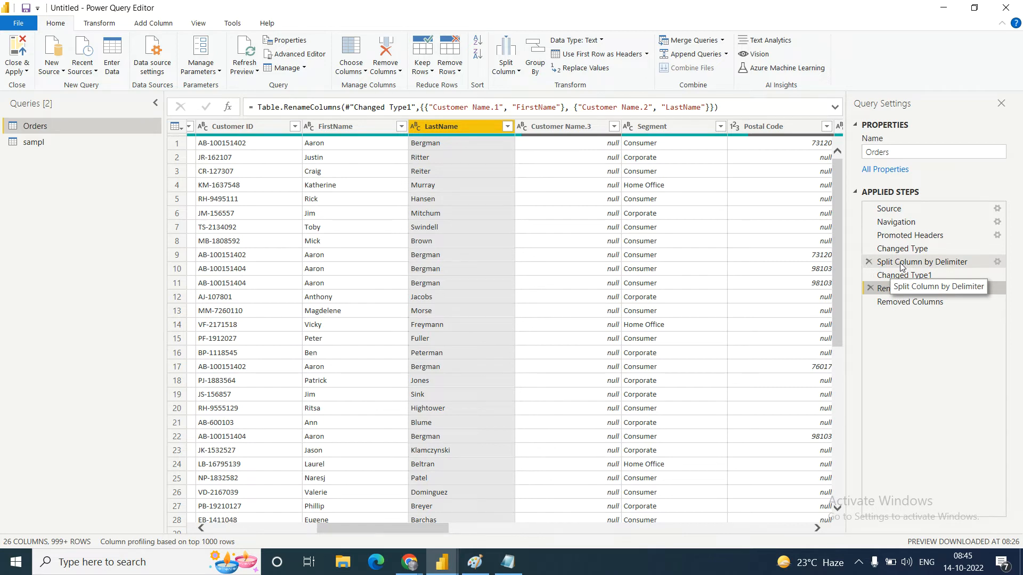
{"action": "left_click", "coordinate": [901, 267]}
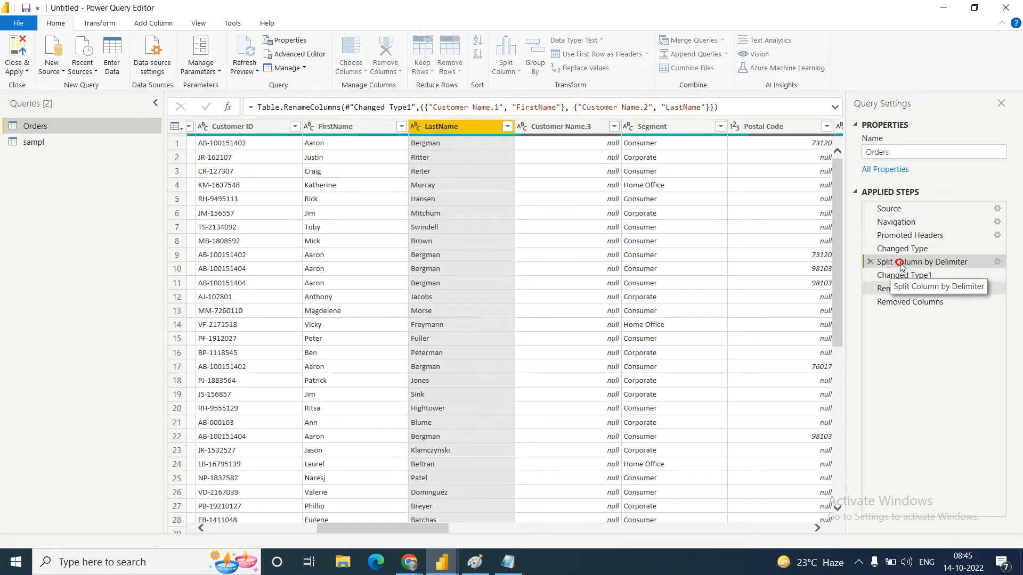
{"action": "left_click", "coordinate": [894, 304]}
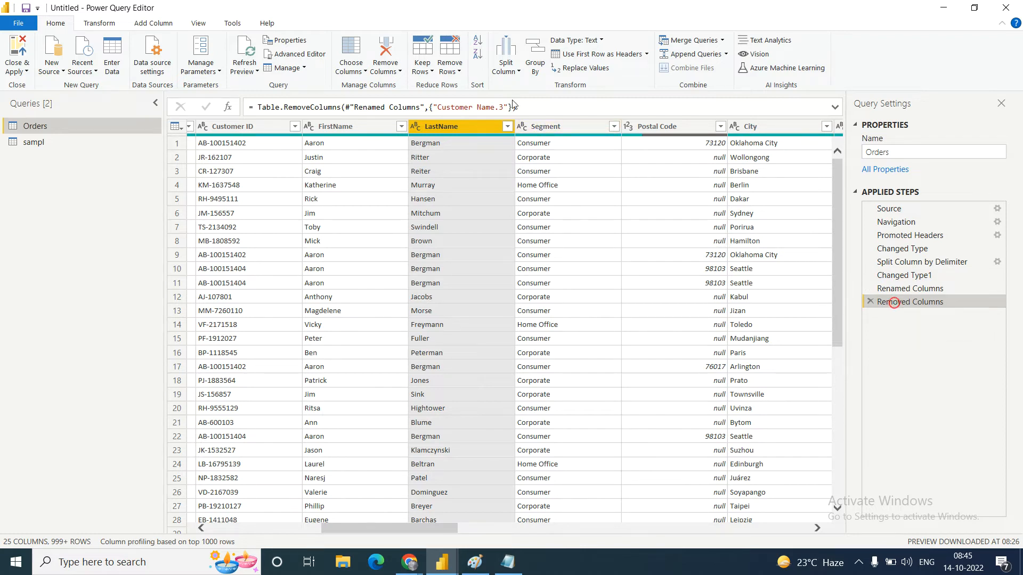
{"action": "left_click", "coordinate": [526, 107]}
{"action": "left_click_drag", "start_coordinate": [526, 107], "coordinate": [251, 108]}
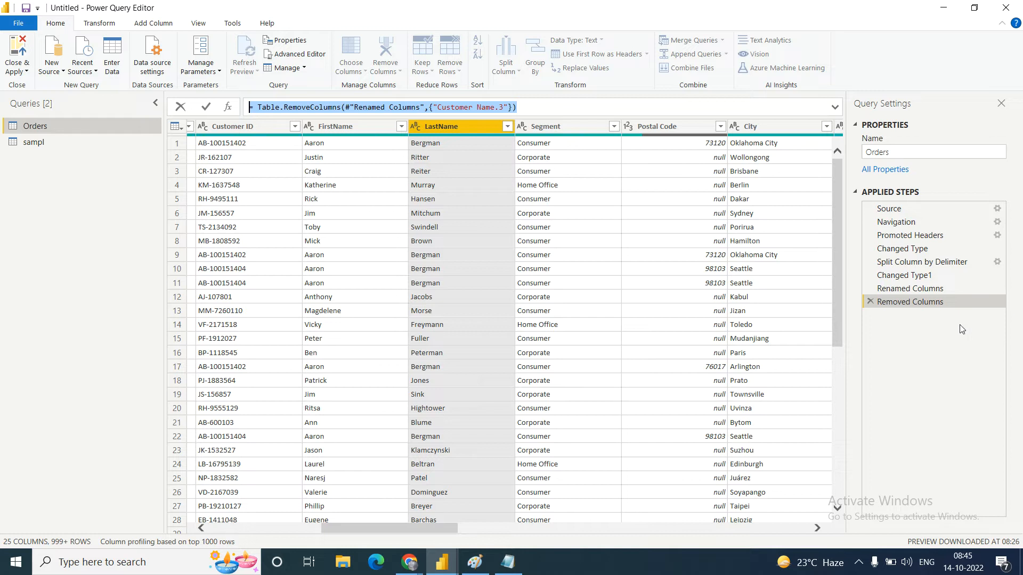
Examine the full formula of the Split Column by Delimiter step and return to the Removed Columns step.
{"action": "left_click", "coordinate": [899, 264]}
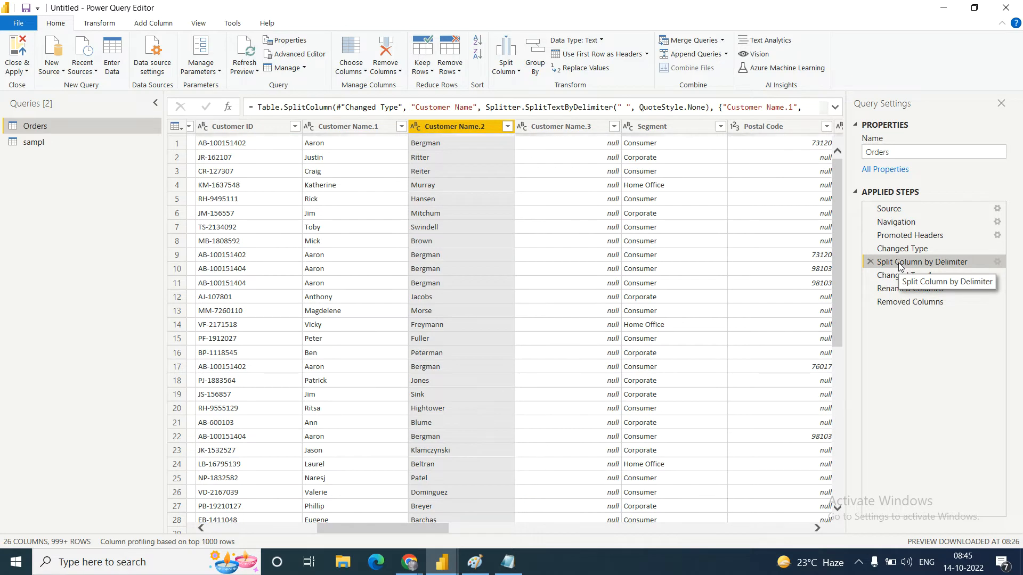
{"action": "left_click", "coordinate": [835, 107]}
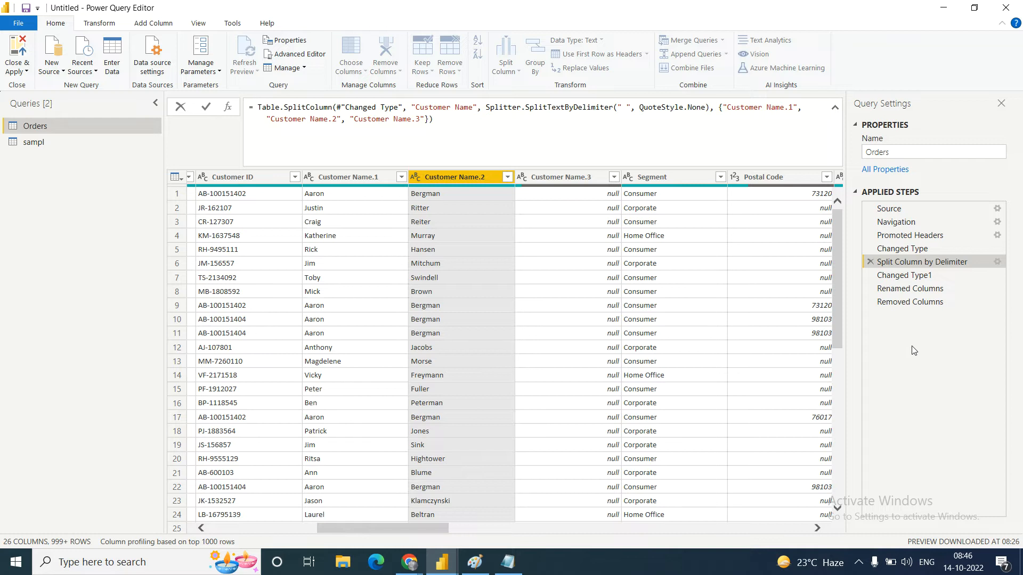
{"action": "left_click", "coordinate": [900, 304]}
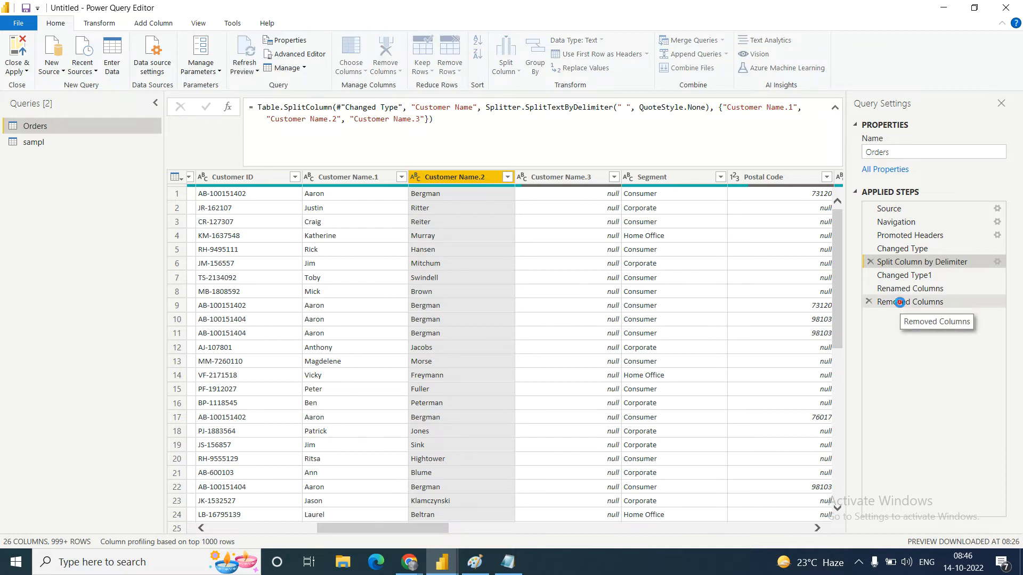
{"action": "left_click", "coordinate": [902, 304]}
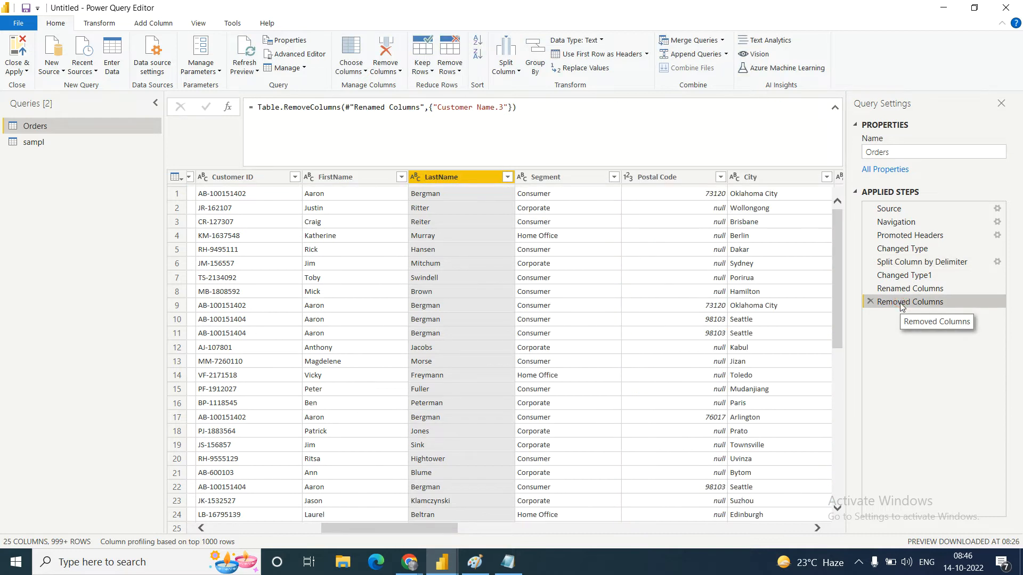
{"action": "left_click", "coordinate": [835, 107]}
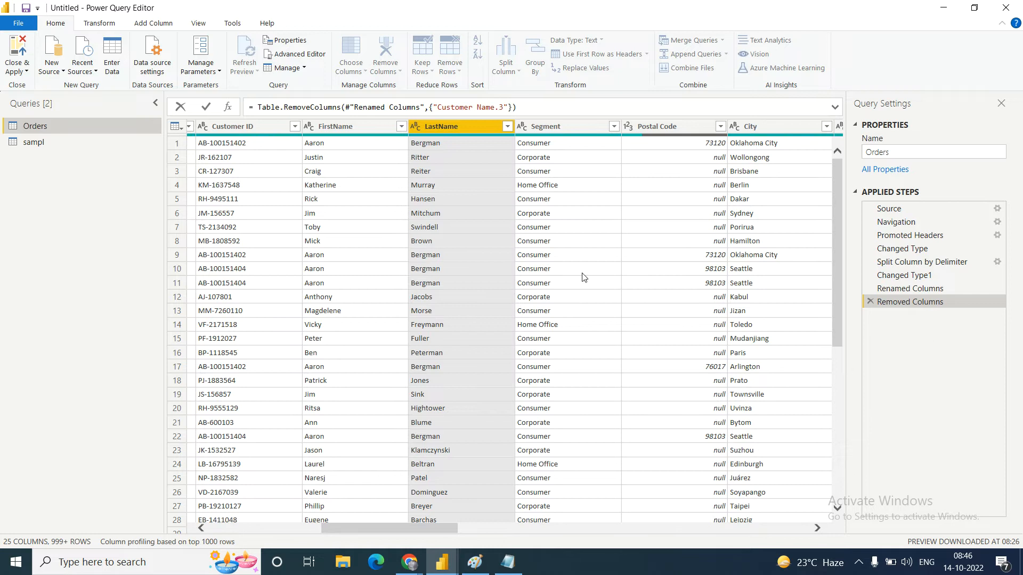
Open the Orders query's M code in the Advanced Editor and examine the Source, Orders_Sheet, Promoted Headers, Changed Type and Split Column by Delimiter lines.
{"action": "left_click", "coordinate": [294, 55]}
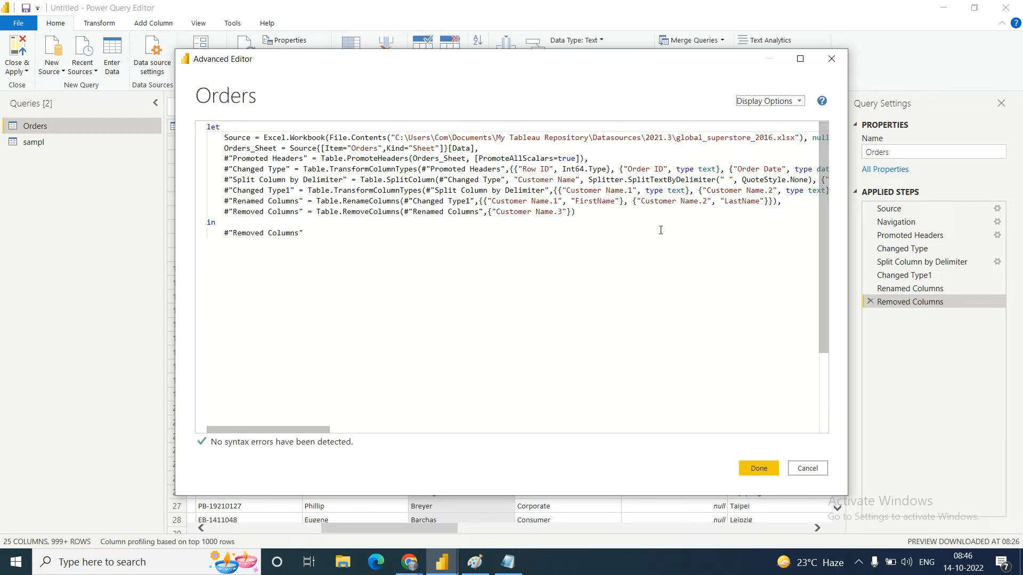
{"action": "left_click_drag", "start_coordinate": [221, 138], "coordinate": [308, 139]}
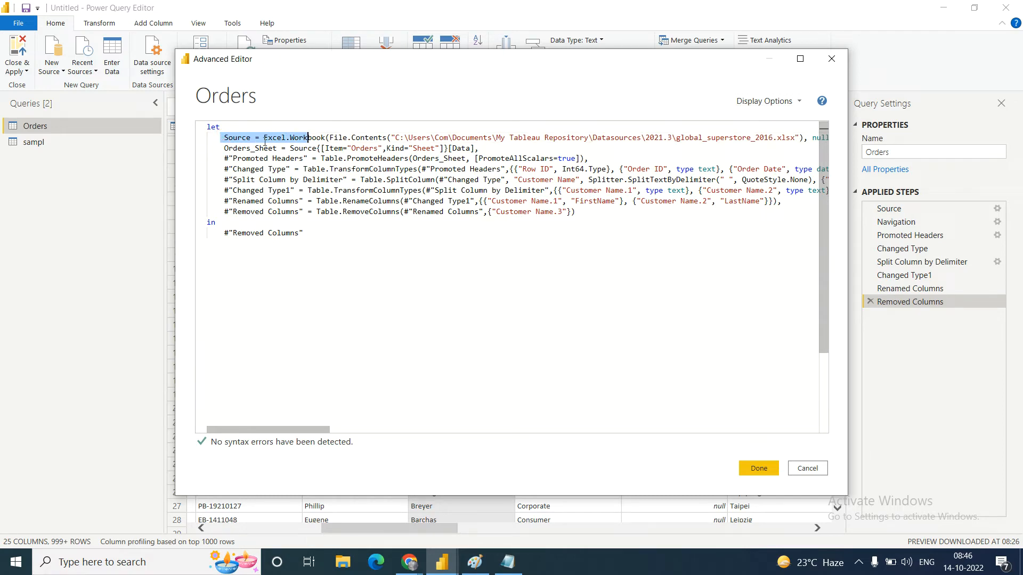
{"action": "left_click_drag", "start_coordinate": [220, 149], "coordinate": [469, 150]}
{"action": "left_click_drag", "start_coordinate": [222, 158], "coordinate": [449, 162]}
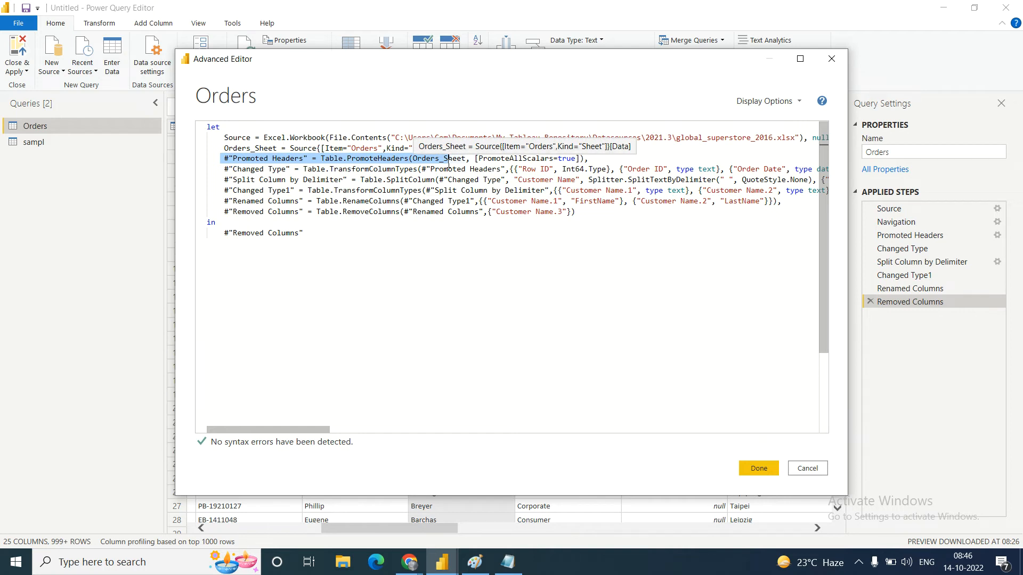
{"action": "left_click", "coordinate": [344, 169]}
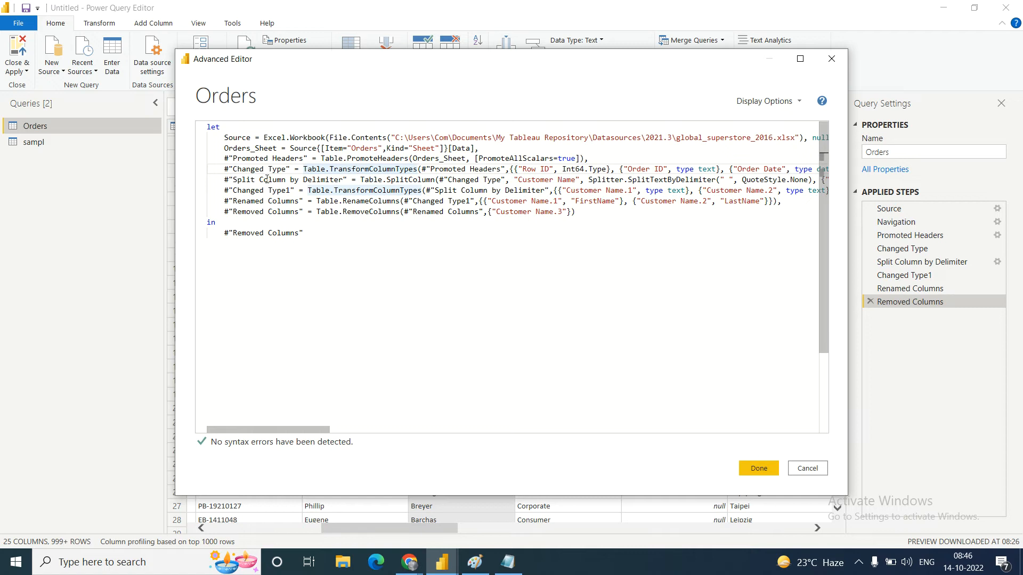
{"action": "left_click_drag", "start_coordinate": [230, 182], "coordinate": [467, 183]}
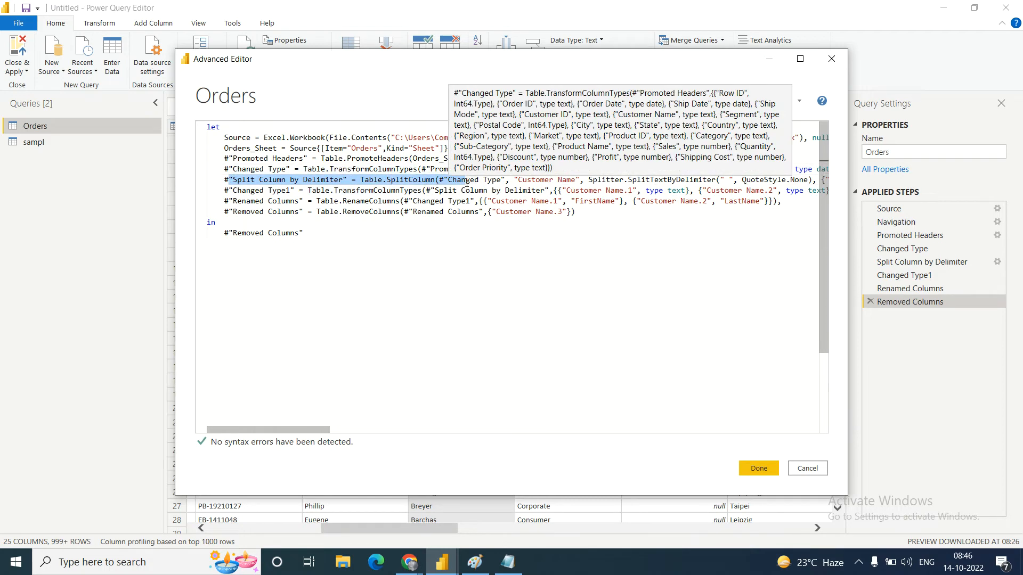
{"action": "left_click", "coordinate": [467, 181]}
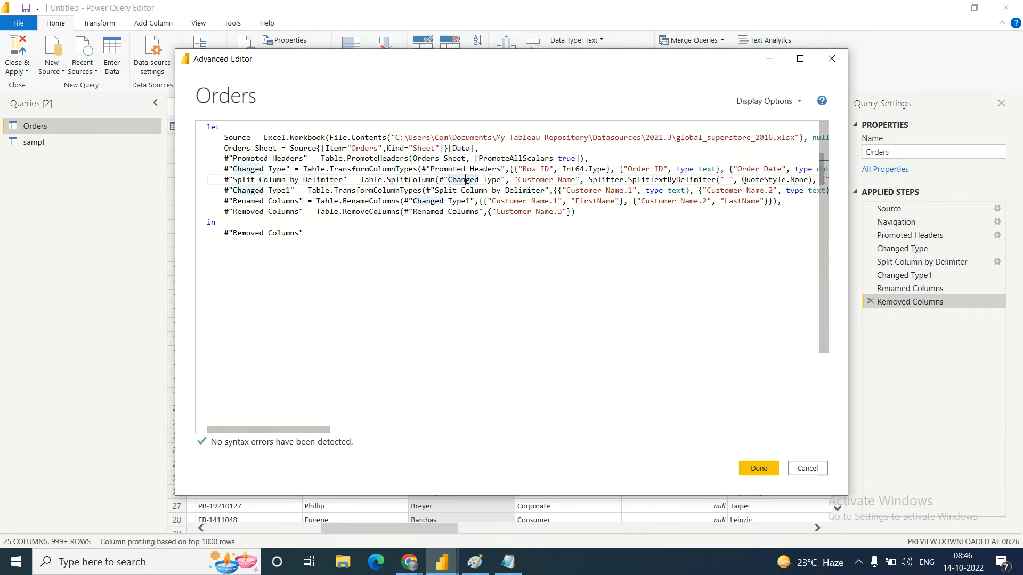
{"action": "left_click_drag", "start_coordinate": [295, 427], "coordinate": [365, 436]}
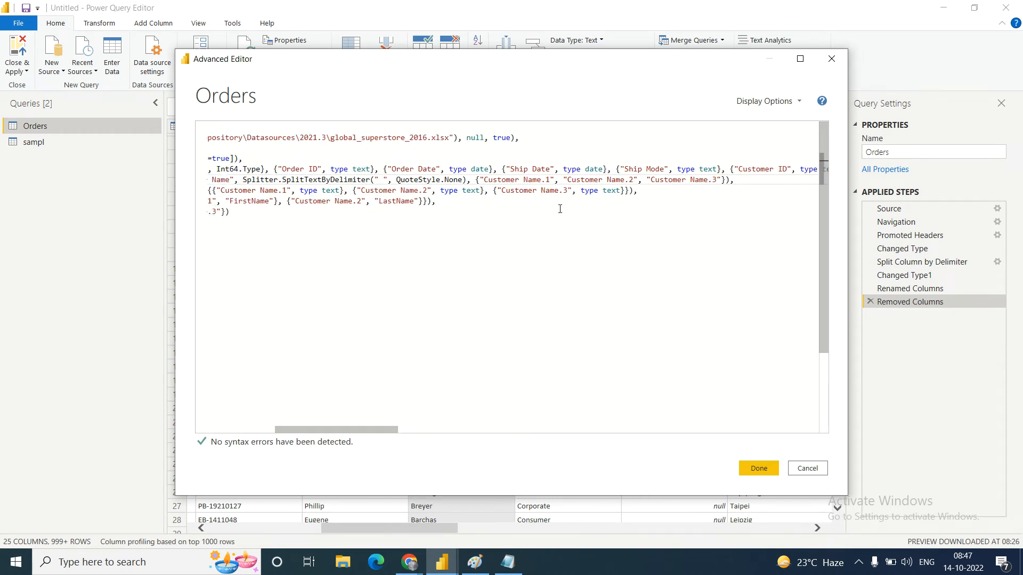
Examine the split, rename and remove column lines of the Orders M code, and close the Advanced Editor without changes.
{"action": "double_click", "coordinate": [507, 179]}
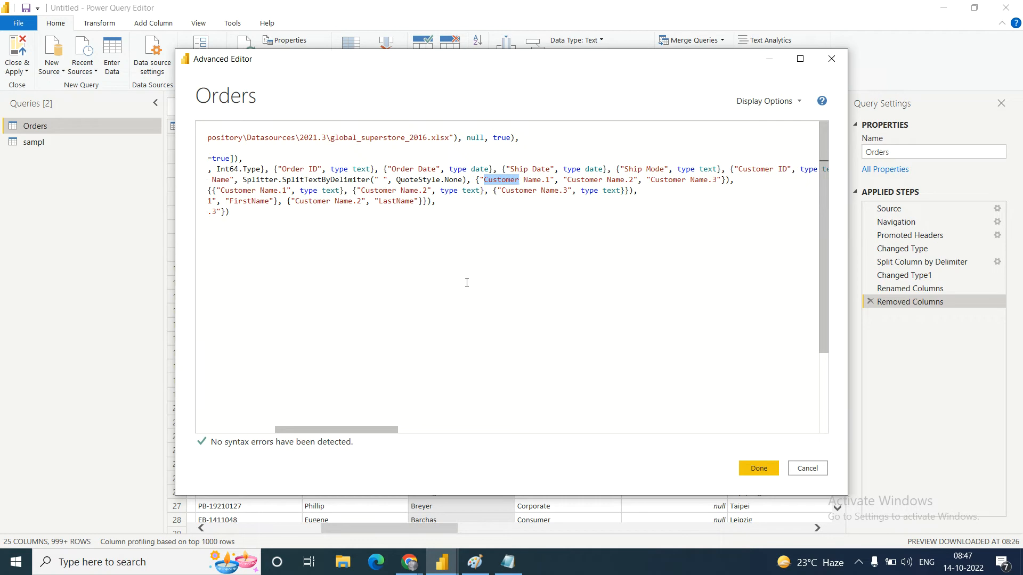
{"action": "left_click_drag", "start_coordinate": [363, 428], "coordinate": [269, 433]}
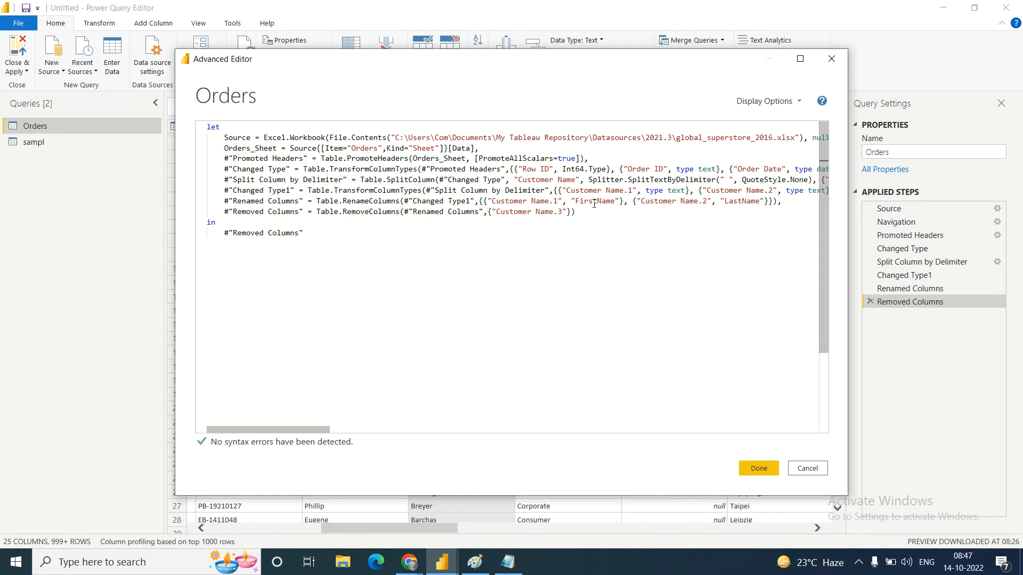
{"action": "double_click", "coordinate": [737, 199]}
{"action": "left_click", "coordinate": [588, 202]}
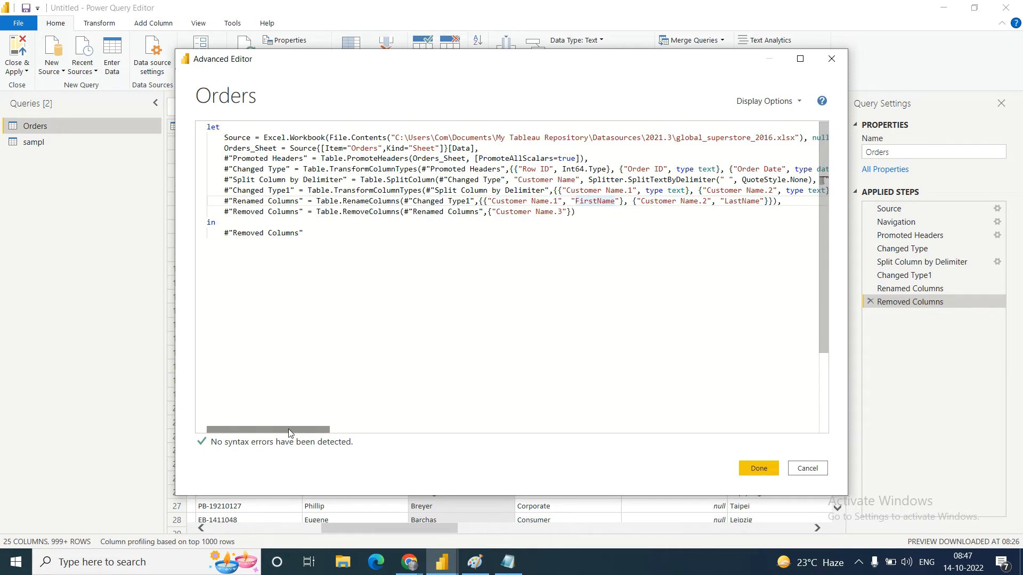
{"action": "left_click_drag", "start_coordinate": [289, 429], "coordinate": [134, 410]}
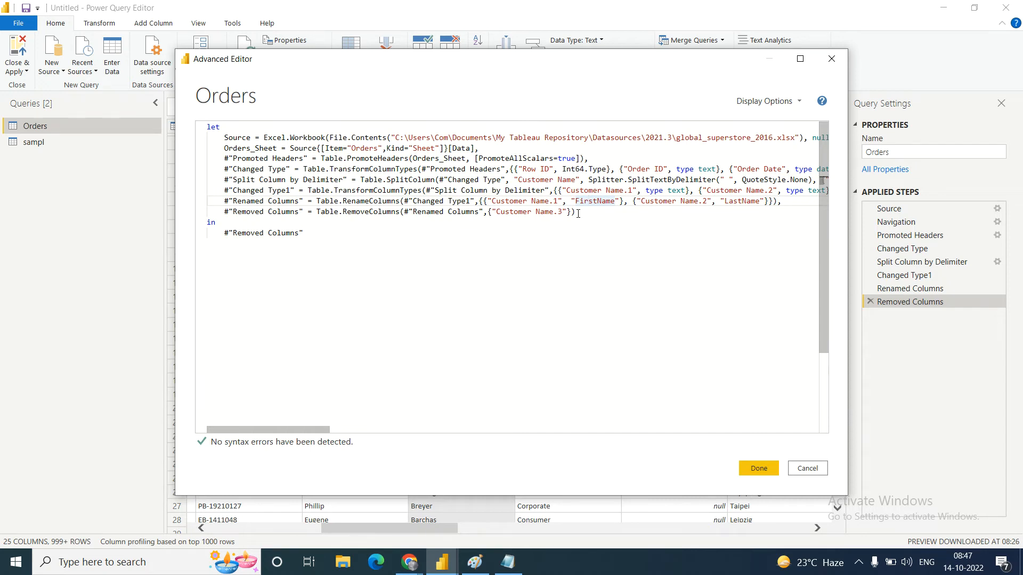
{"action": "left_click", "coordinate": [829, 60]}
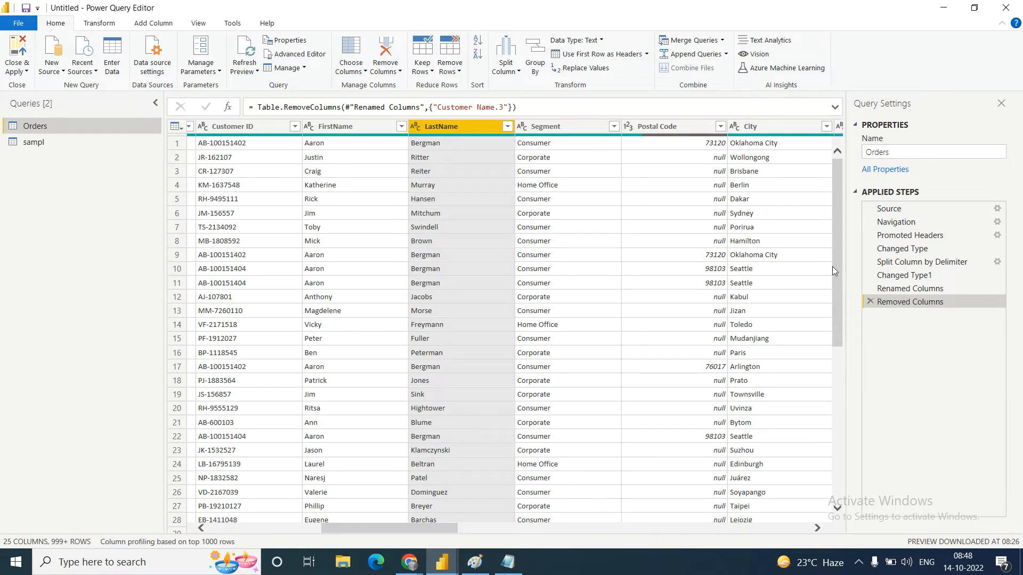
Review the available Split Column options and the numbered POWER BI example in Paint, and return to the Power Query Editor.
{"action": "left_click", "coordinate": [904, 360]}
{"action": "left_click", "coordinate": [520, 73]}
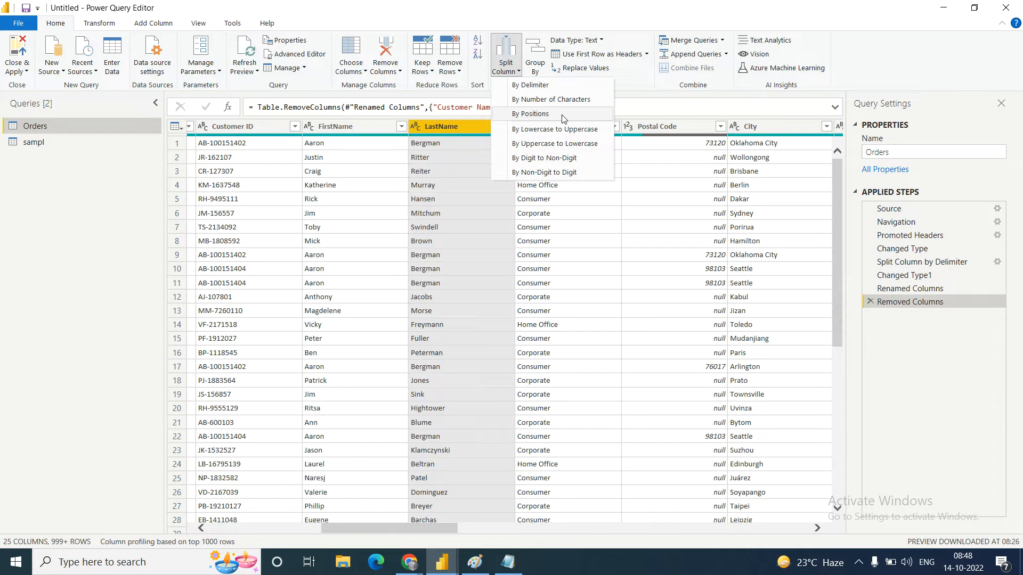
{"action": "left_click", "coordinate": [479, 572]}
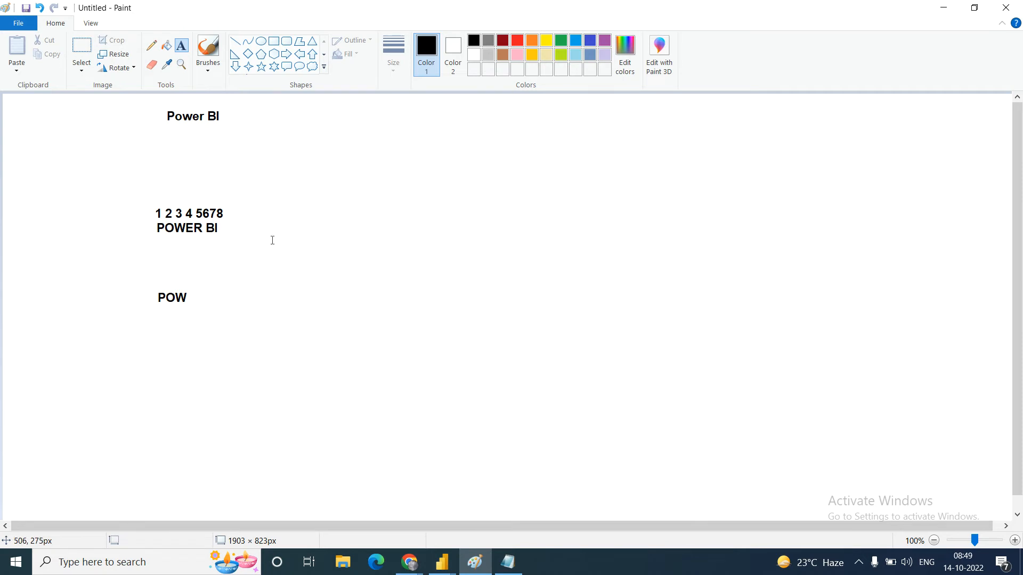
{"action": "left_click", "coordinate": [446, 569]}
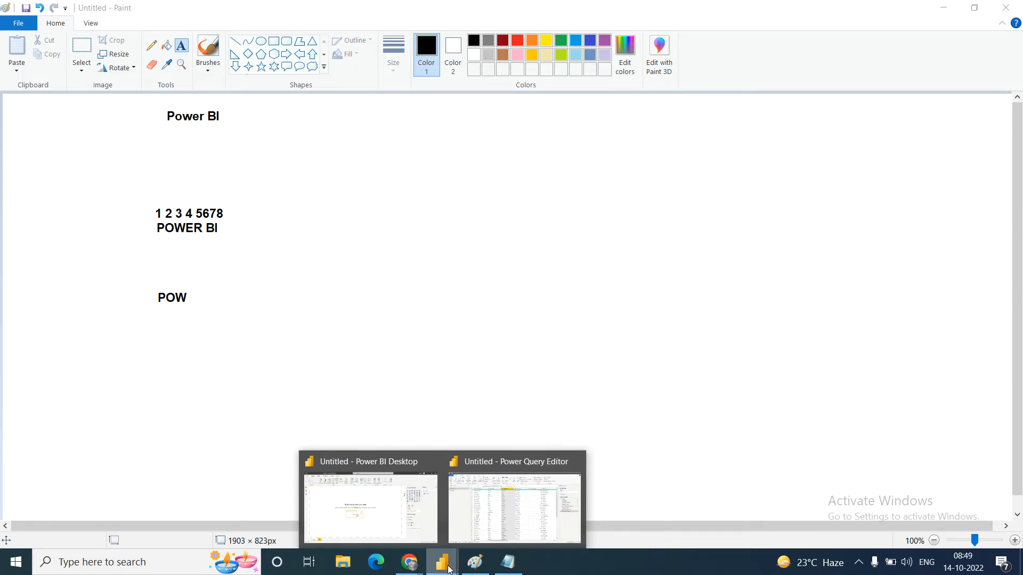
{"action": "left_click", "coordinate": [552, 491]}
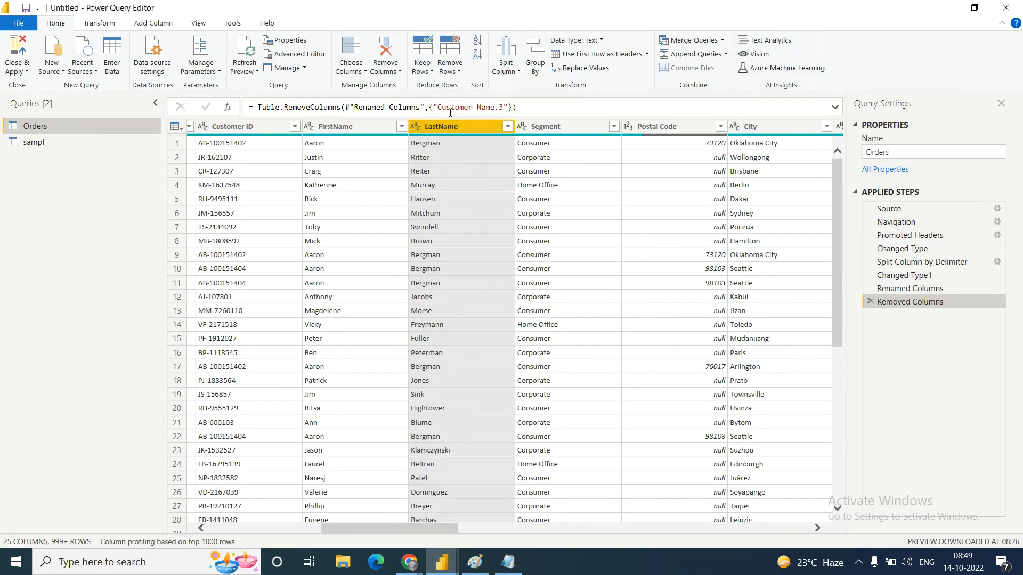
Split the LastName column by positions at 4, and remove the resulting Changed Type2 and Split Column by Positions steps.
{"action": "left_click", "coordinate": [518, 70]}
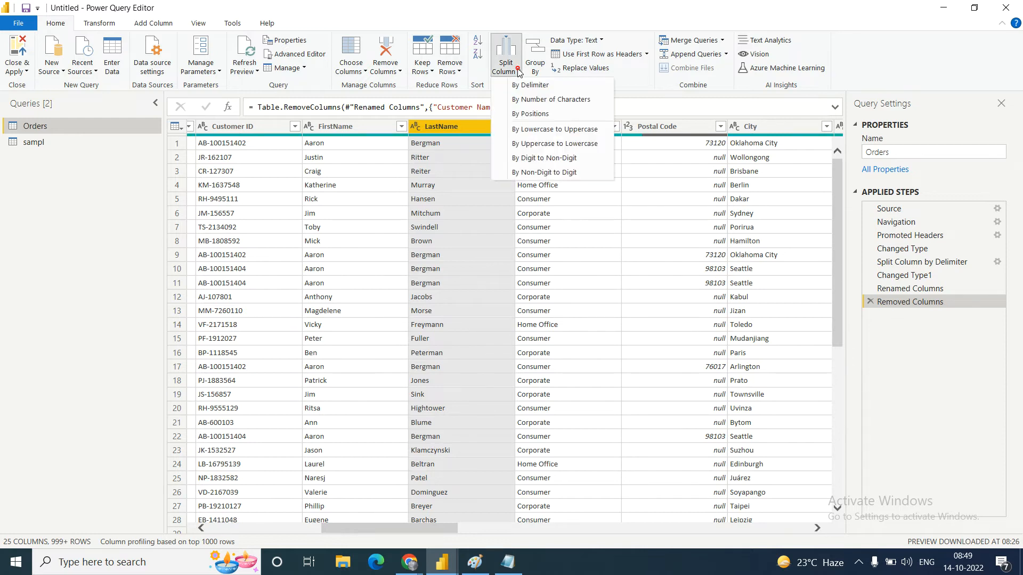
{"action": "left_click", "coordinate": [530, 115]}
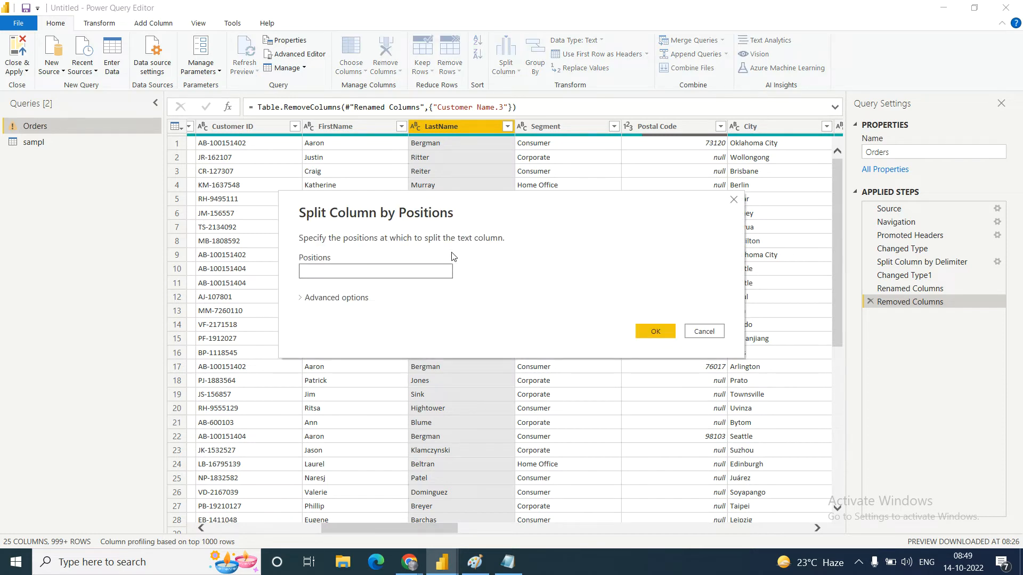
{"action": "left_click", "coordinate": [315, 271]}
{"action": "left_click", "coordinate": [655, 330]}
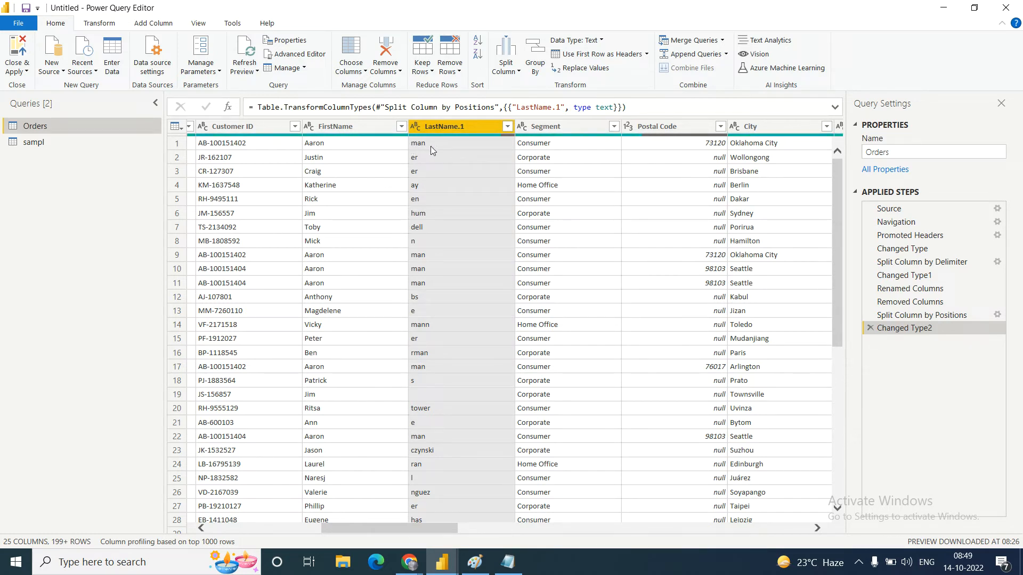
{"action": "left_click", "coordinate": [870, 327]}
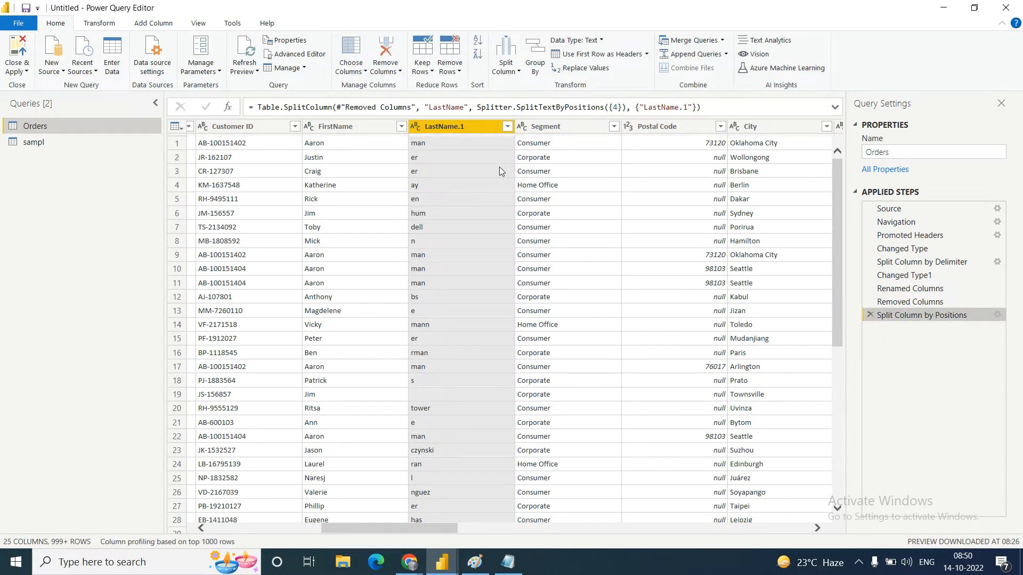
{"action": "left_click", "coordinate": [871, 315]}
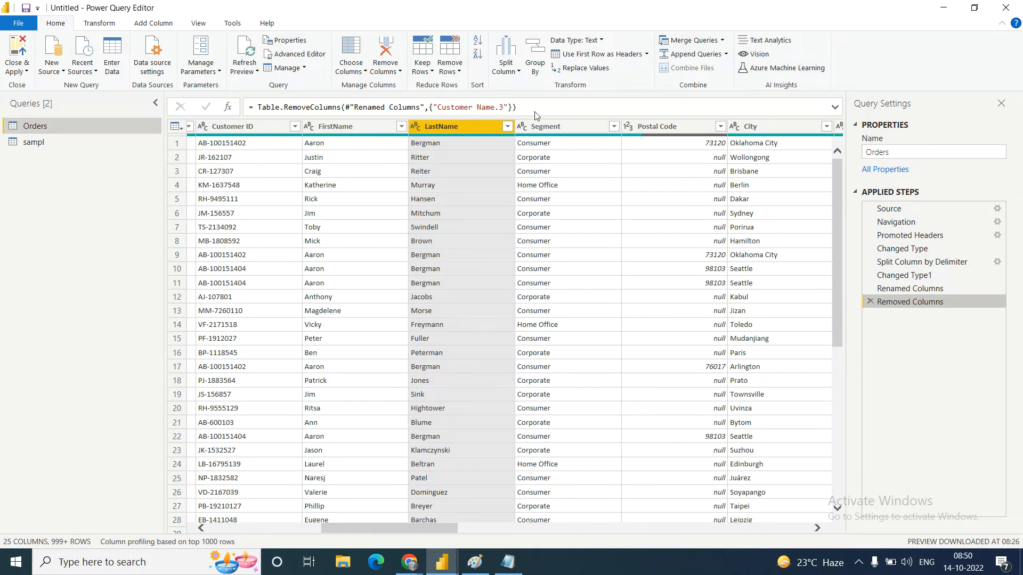
Repeat the LastName split at position 4 to check the first rows, and undo it by deleting both resulting applied steps.
{"action": "left_click", "coordinate": [521, 75]}
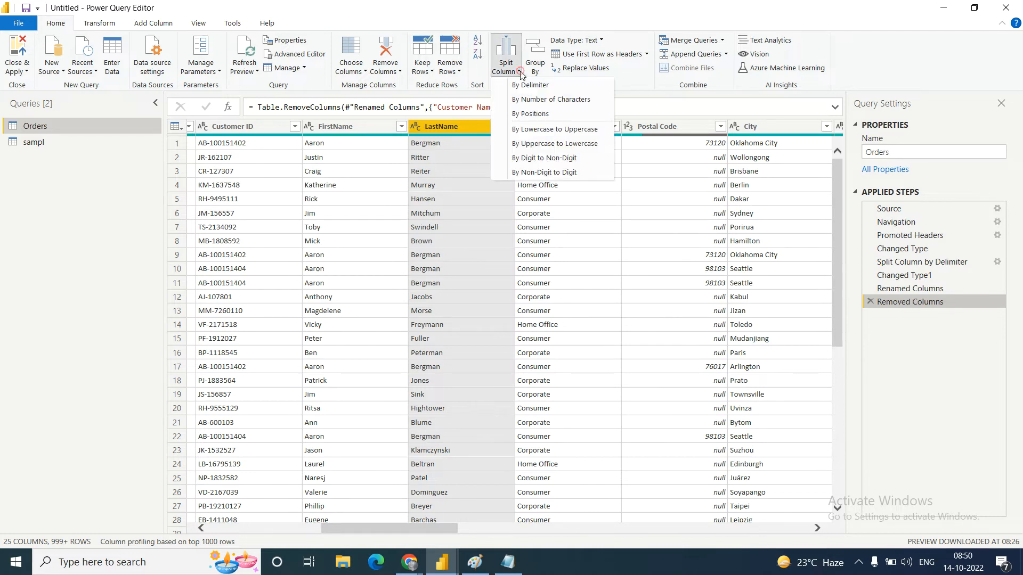
{"action": "left_click", "coordinate": [529, 114]}
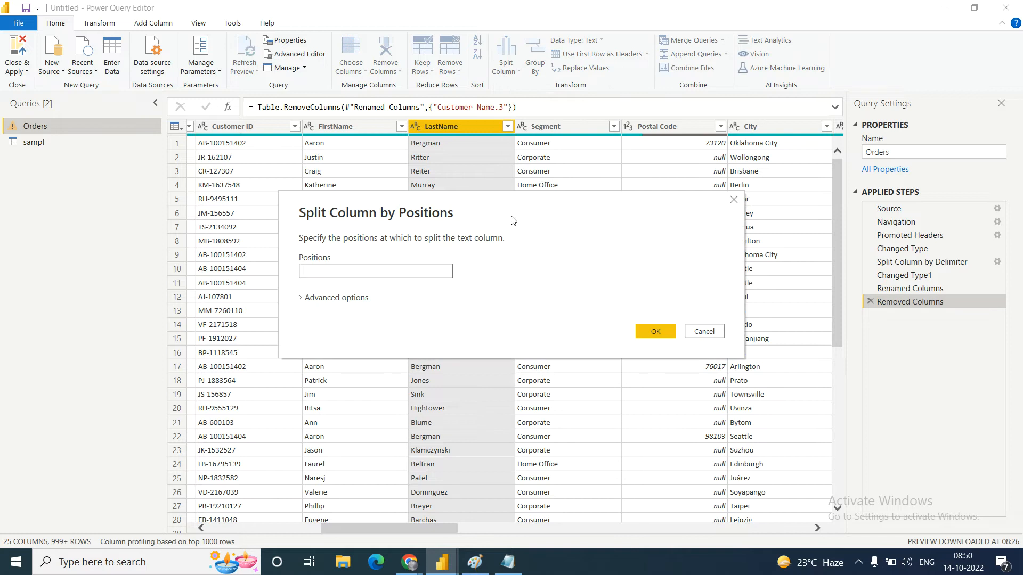
{"action": "type", "text": "4"}
{"action": "left_click", "coordinate": [654, 333]}
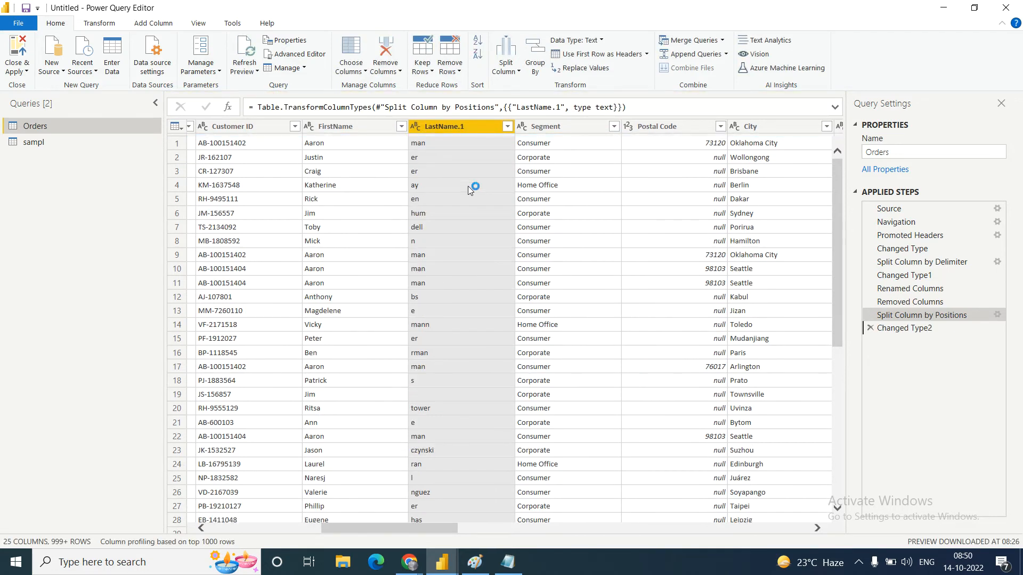
{"action": "left_click", "coordinate": [424, 144]}
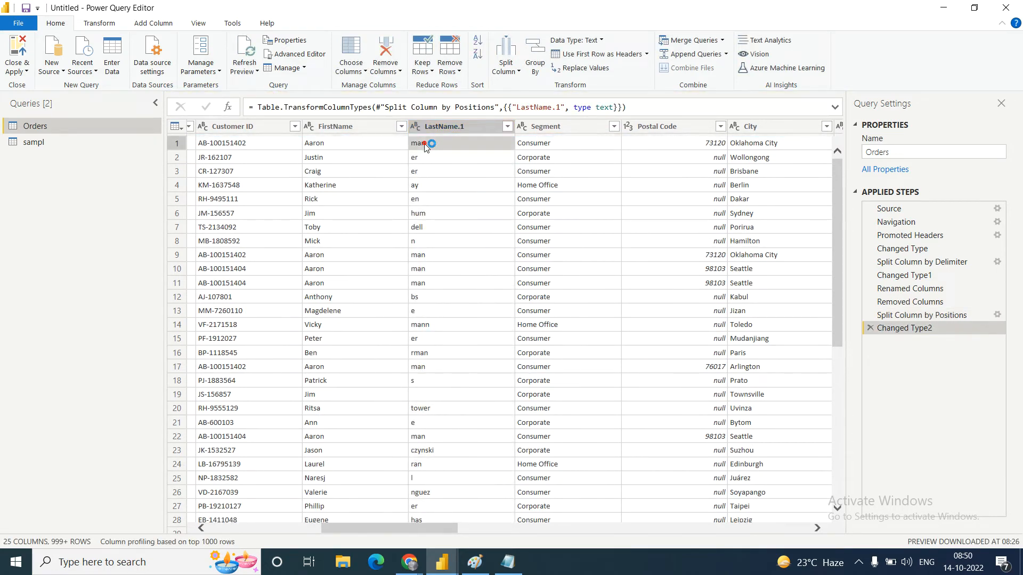
{"action": "left_click", "coordinate": [426, 159]}
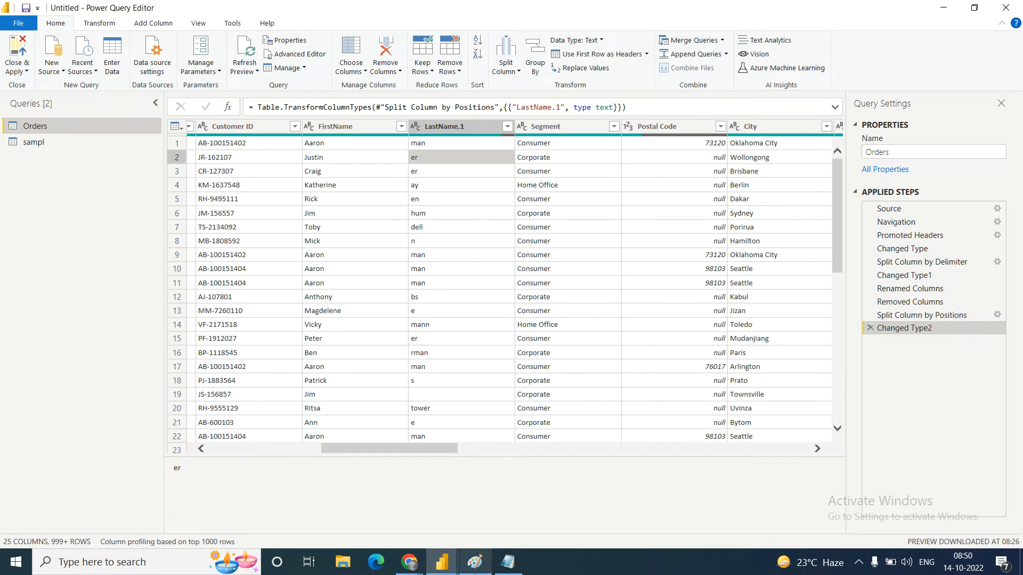
{"action": "left_click", "coordinate": [871, 328]}
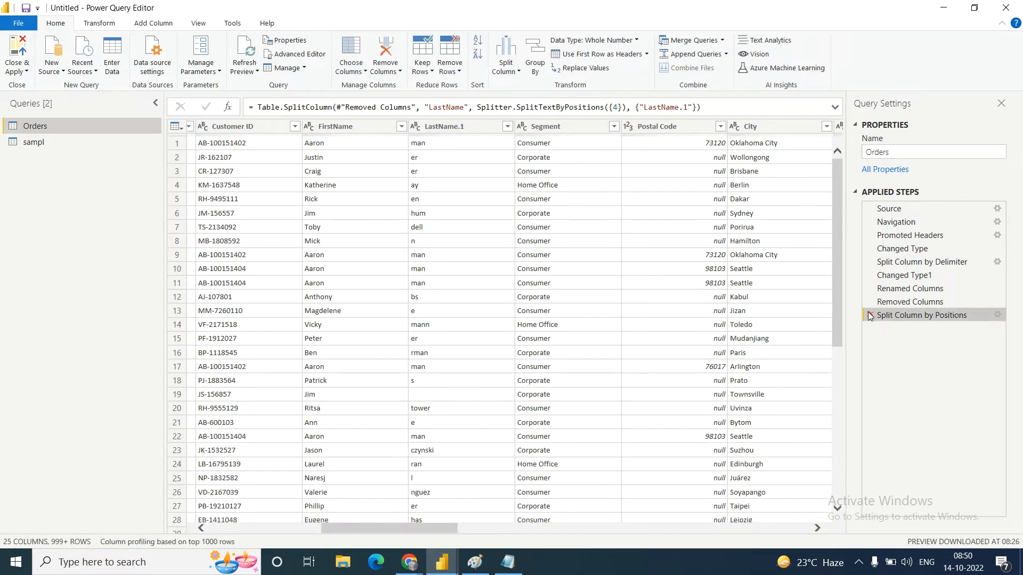
{"action": "key", "text": "Delete"}
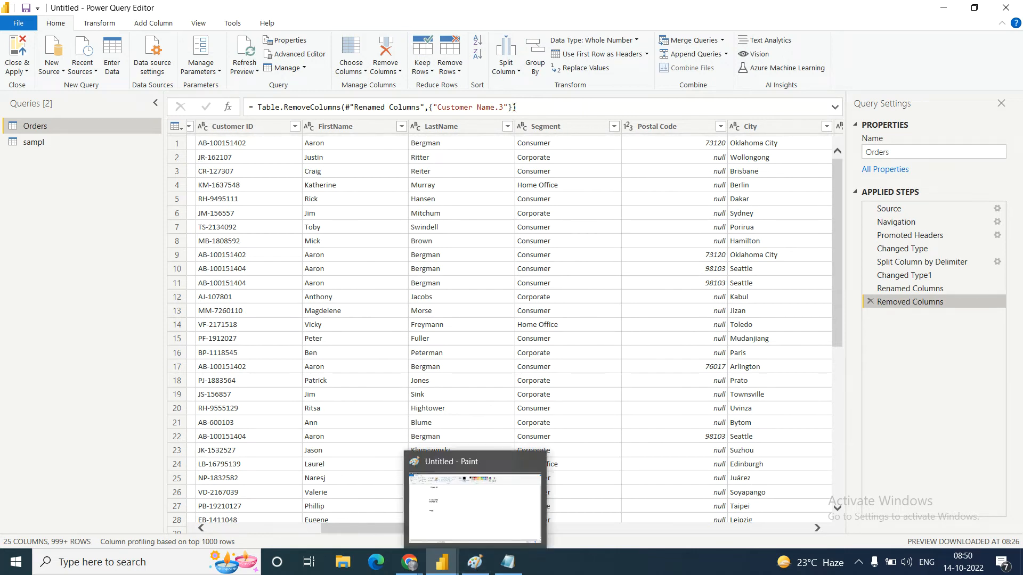
Split the LastName column by lowercase to uppercase, and delete the resulting character transition step.
{"action": "left_click", "coordinate": [520, 74]}
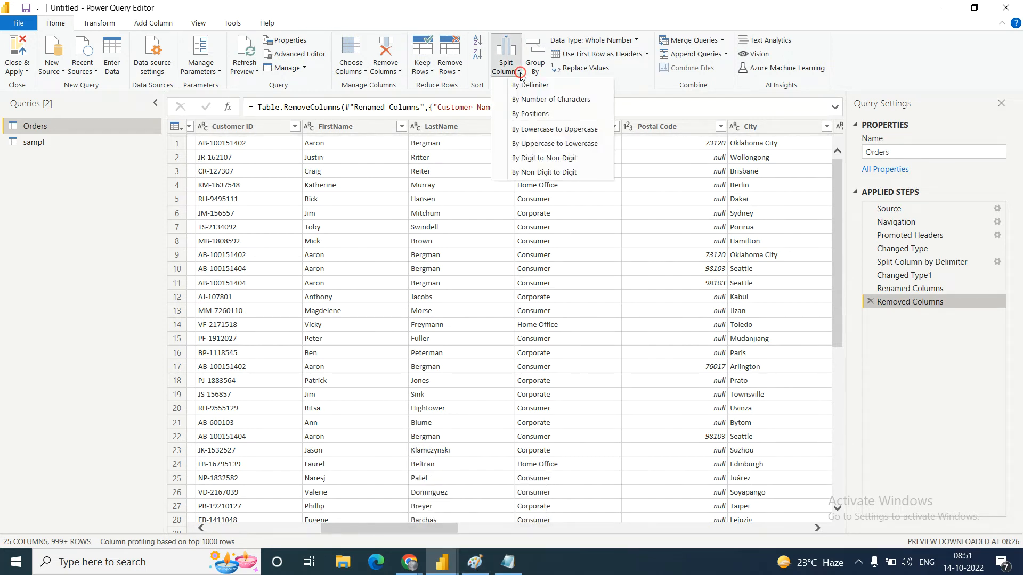
{"action": "left_click", "coordinate": [653, 86]}
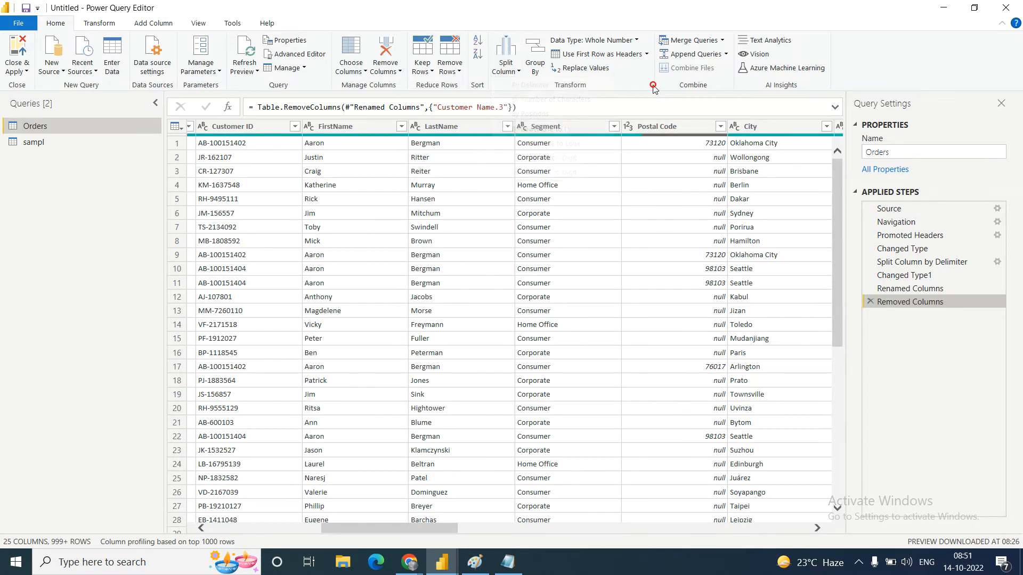
{"action": "left_click", "coordinate": [442, 126]}
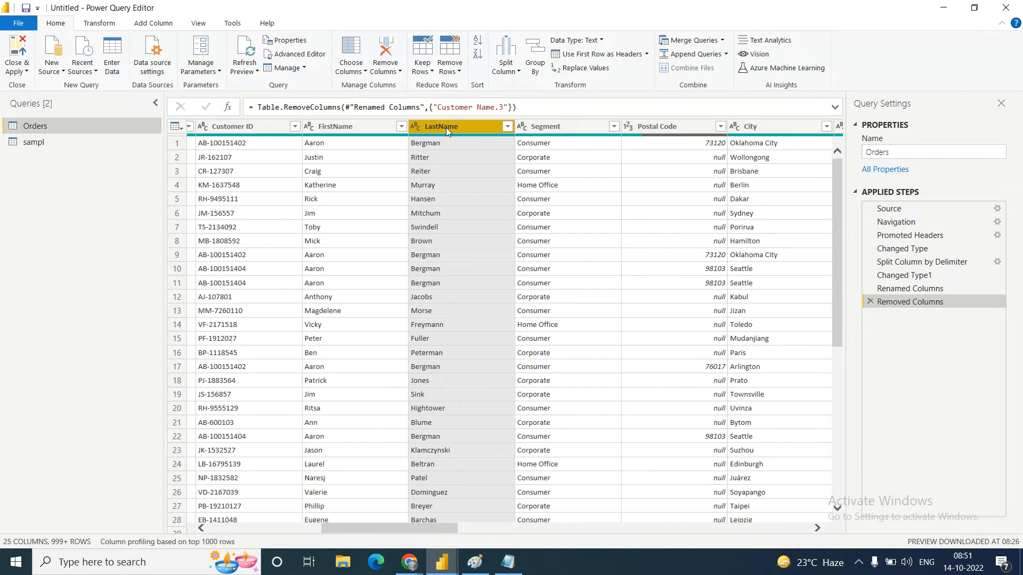
{"action": "left_click", "coordinate": [519, 72]}
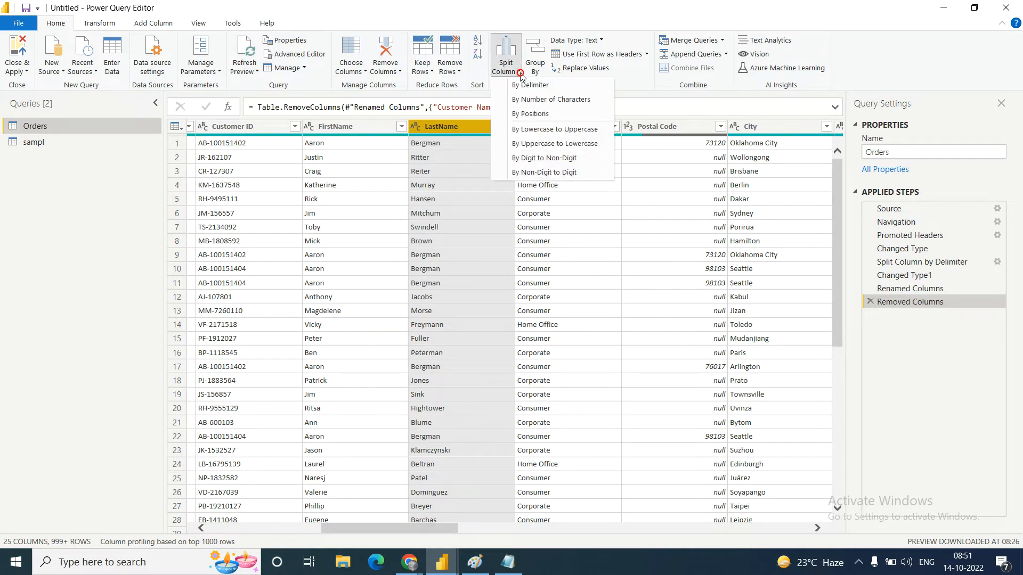
{"action": "left_click", "coordinate": [548, 130]}
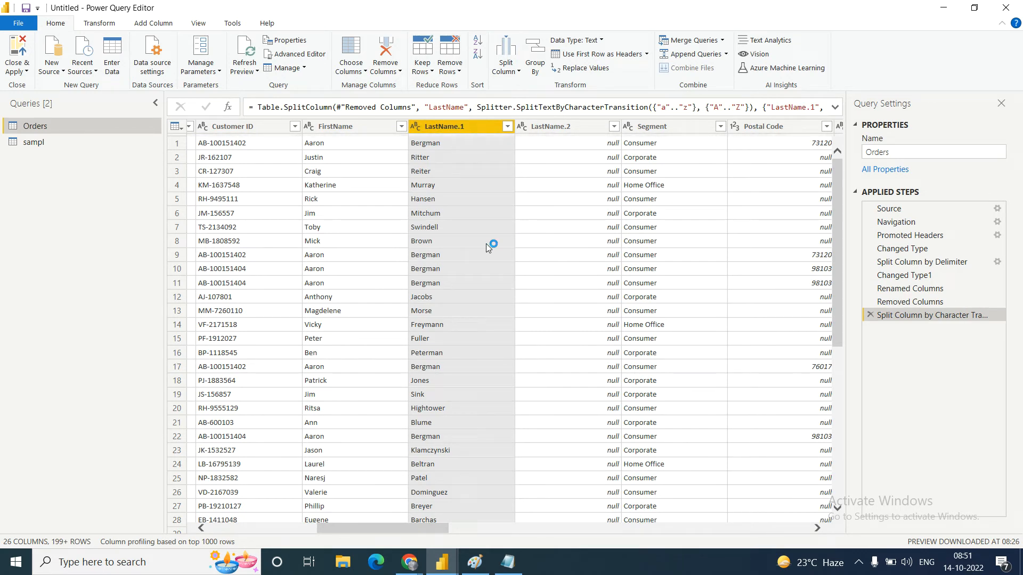
{"action": "left_click", "coordinate": [871, 315]}
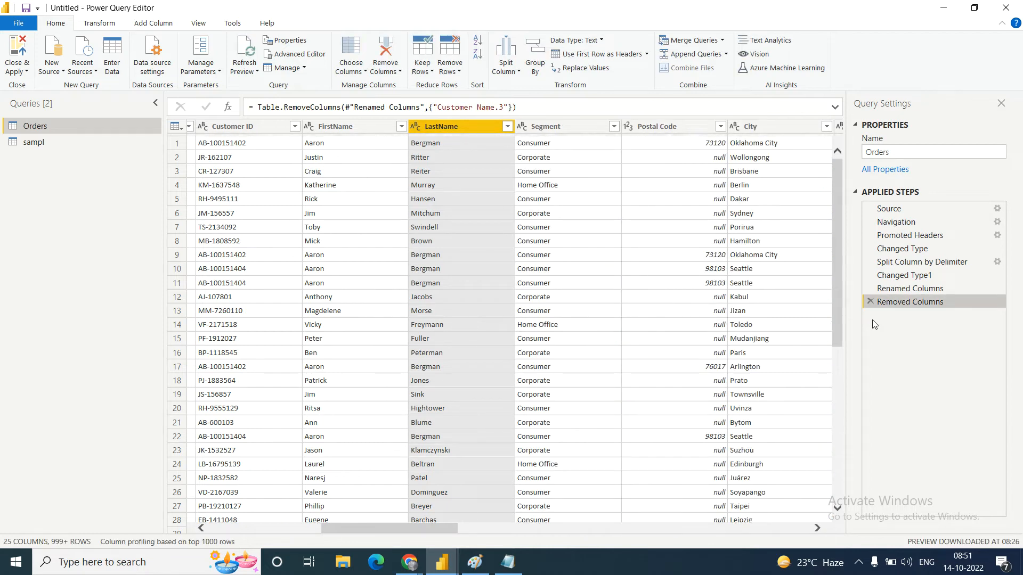
Split the LastName column by lowercase to uppercase once more.
{"action": "left_click", "coordinate": [360, 122]}
{"action": "left_click", "coordinate": [452, 128]}
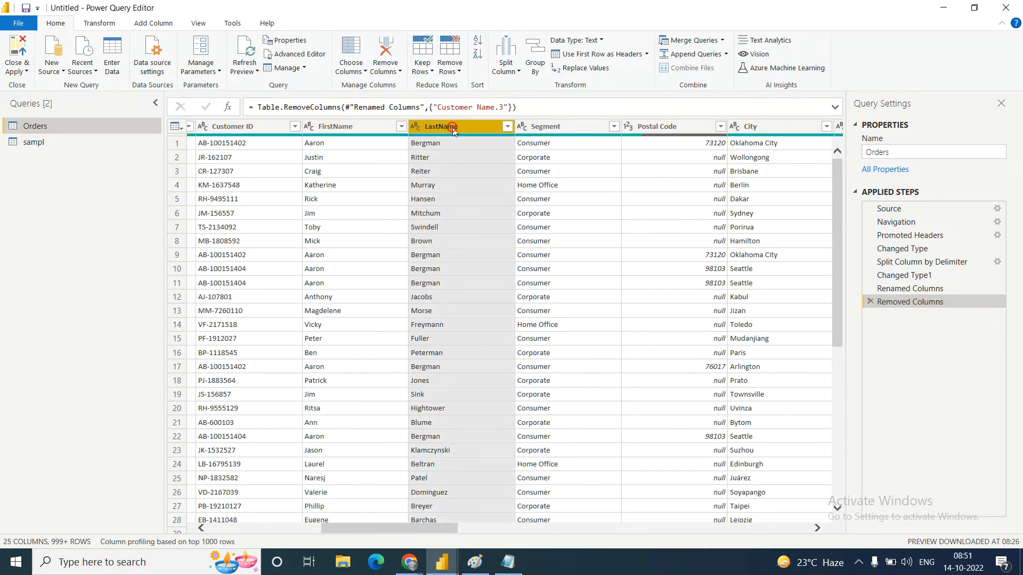
{"action": "left_click", "coordinate": [520, 74]}
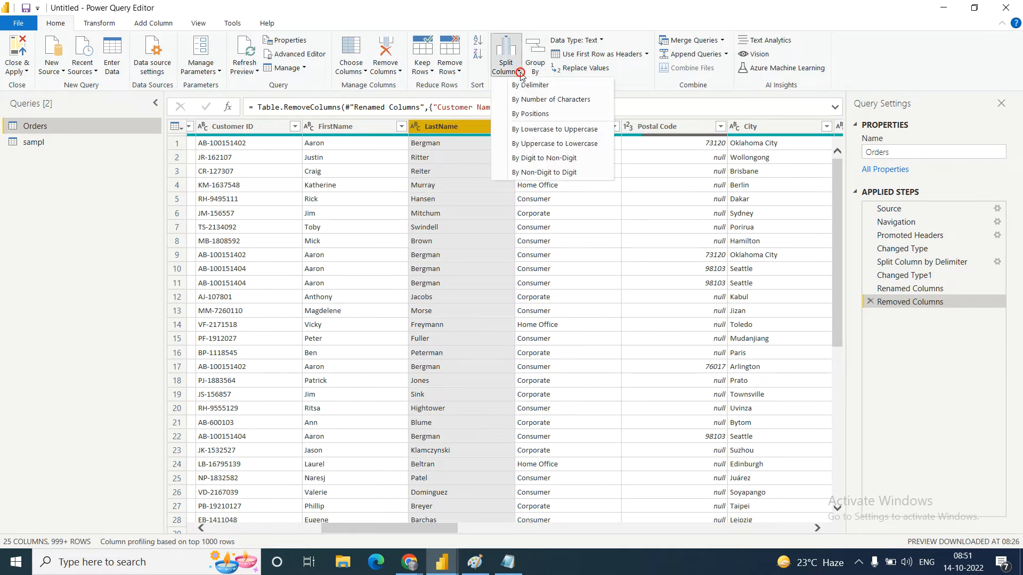
{"action": "left_click", "coordinate": [541, 130]}
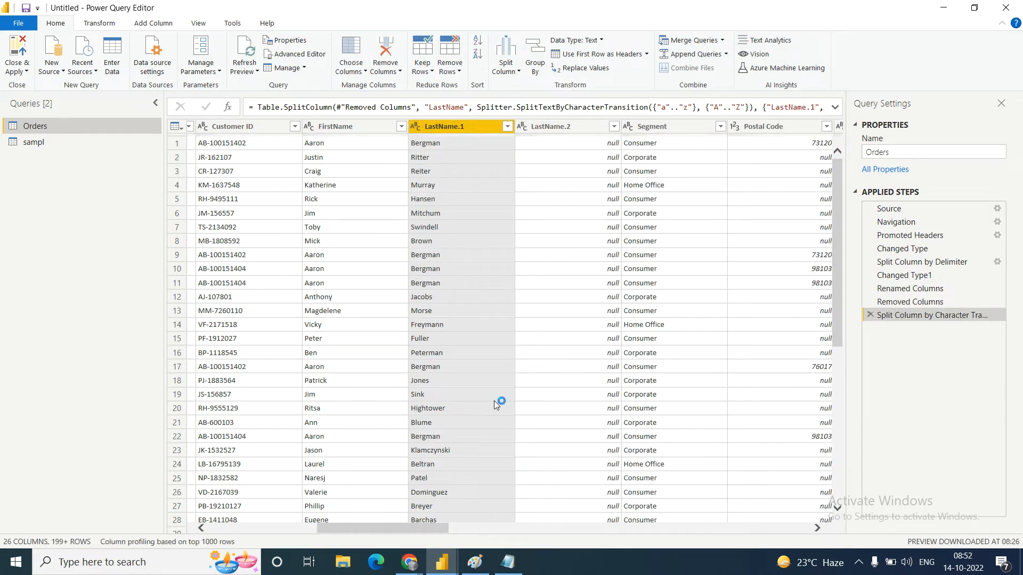
Split the FirstName column by uppercase to lowercase, and delete that split from the applied steps.
{"action": "left_click_drag", "start_coordinate": [408, 526], "coordinate": [385, 546]}
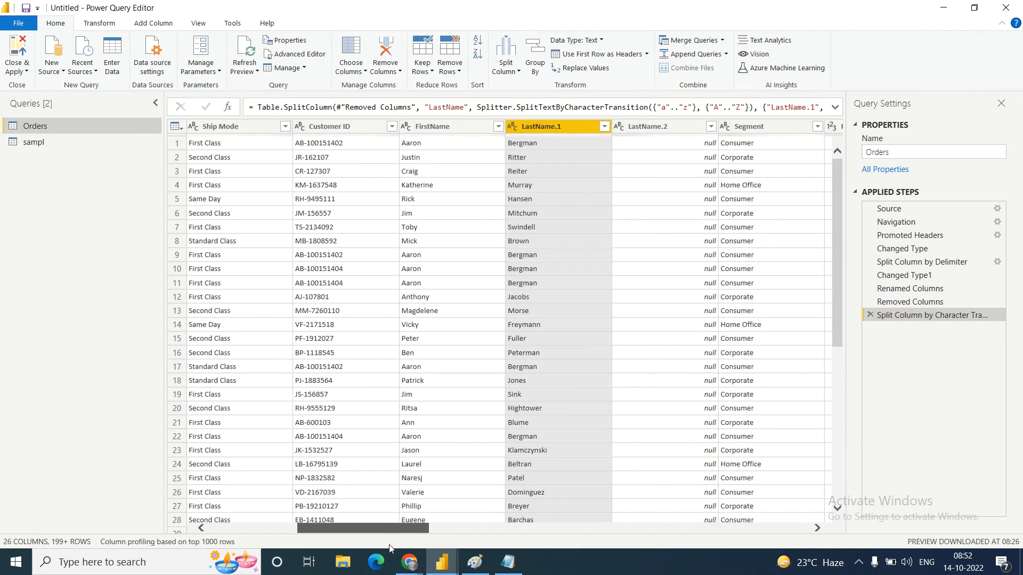
{"action": "left_click", "coordinate": [423, 122]}
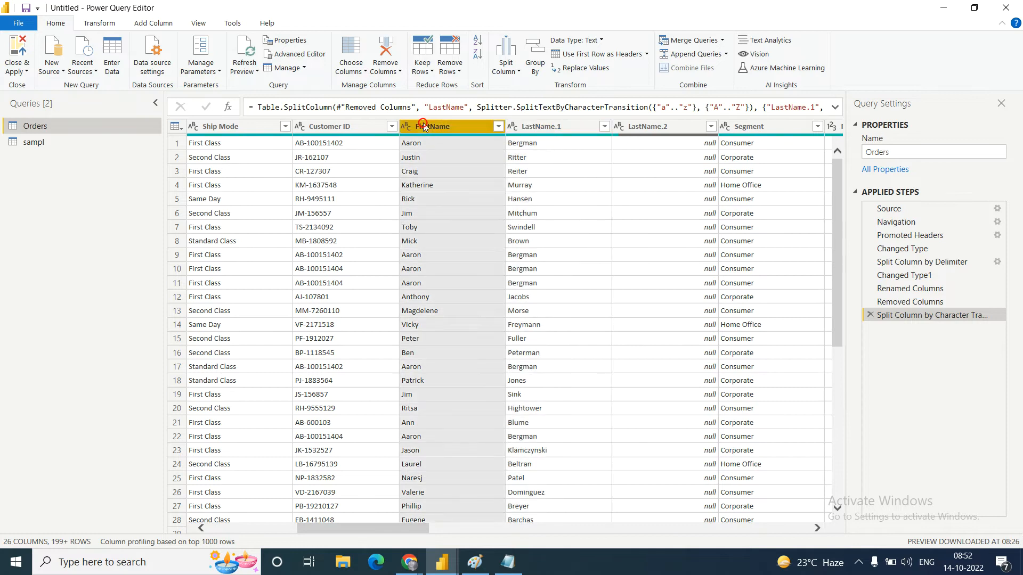
{"action": "left_click", "coordinate": [520, 75]}
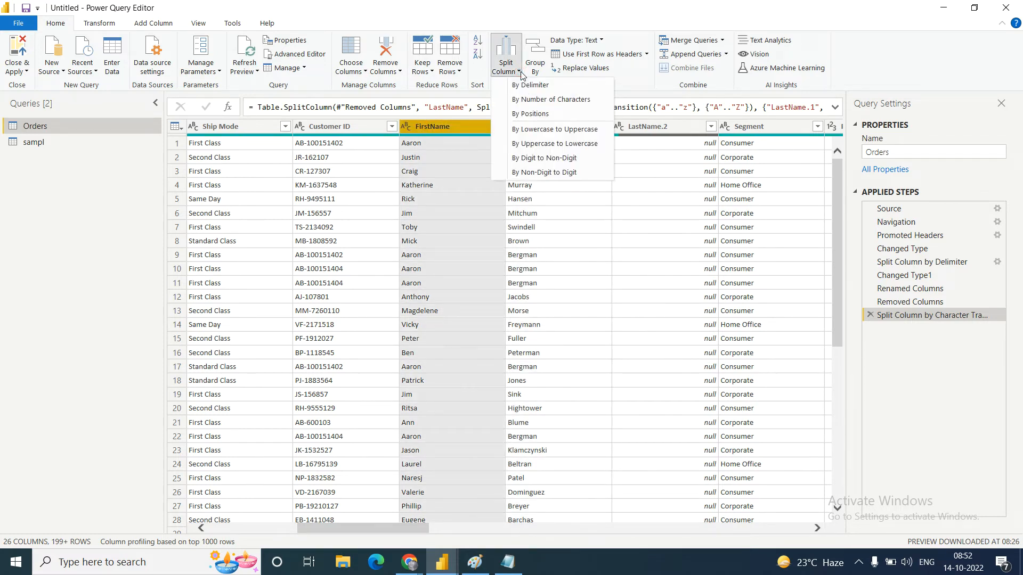
{"action": "left_click", "coordinate": [545, 144]}
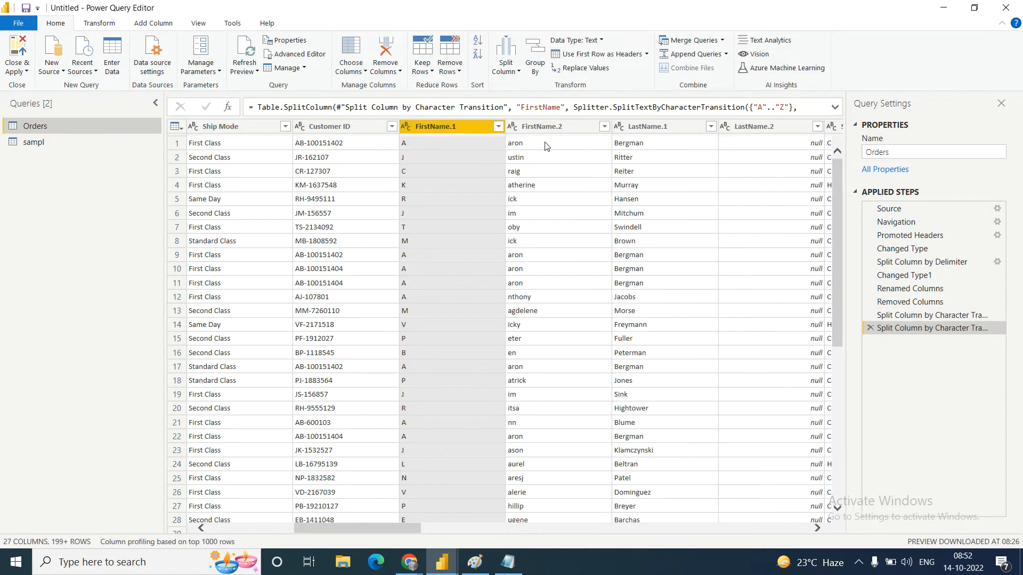
{"action": "left_click", "coordinate": [870, 329]}
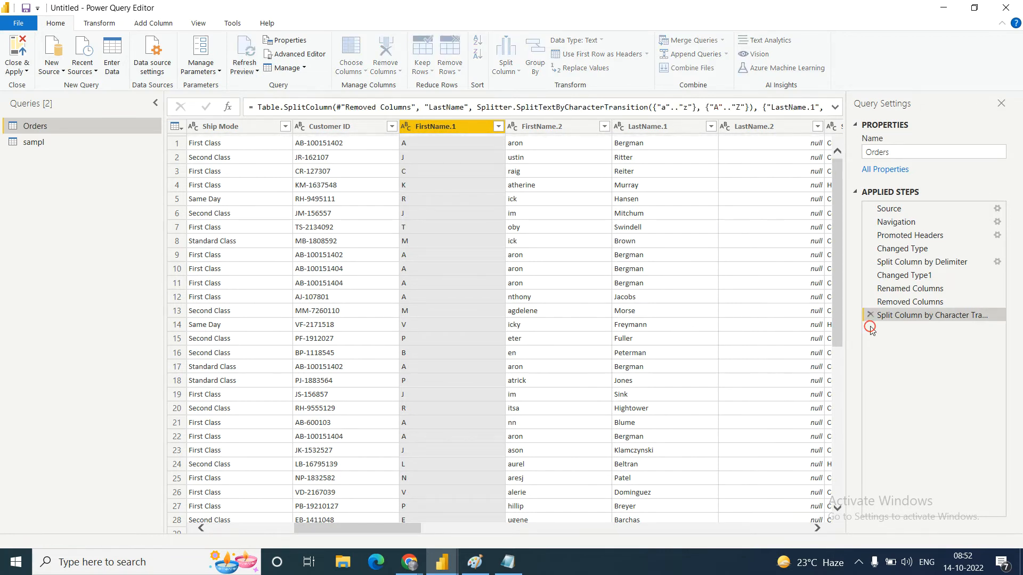
Delete the character transition split, Removed Columns and Renamed Columns steps from the Orders query's applied steps.
{"action": "left_click", "coordinate": [871, 315]}
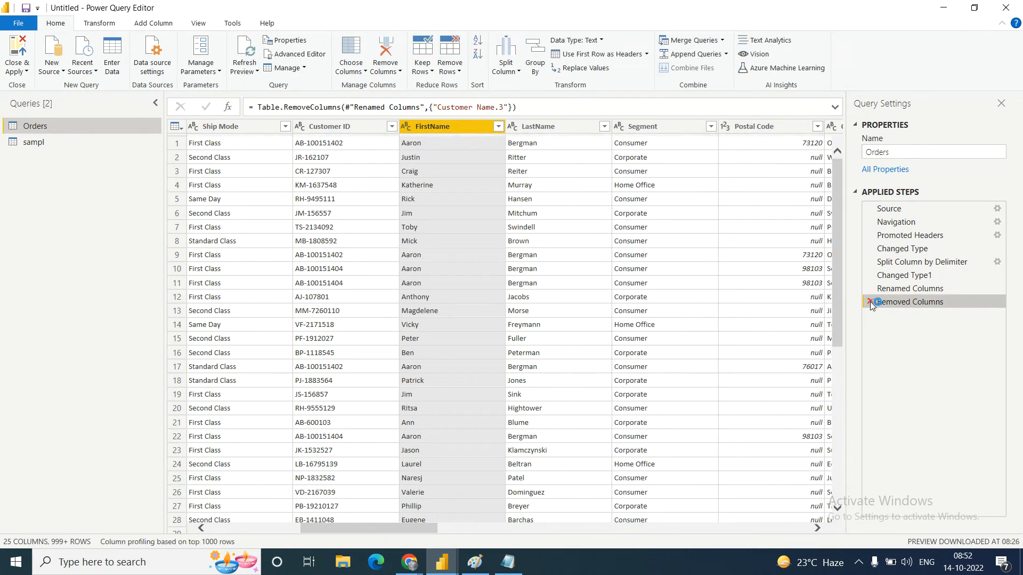
{"action": "left_click", "coordinate": [871, 302]}
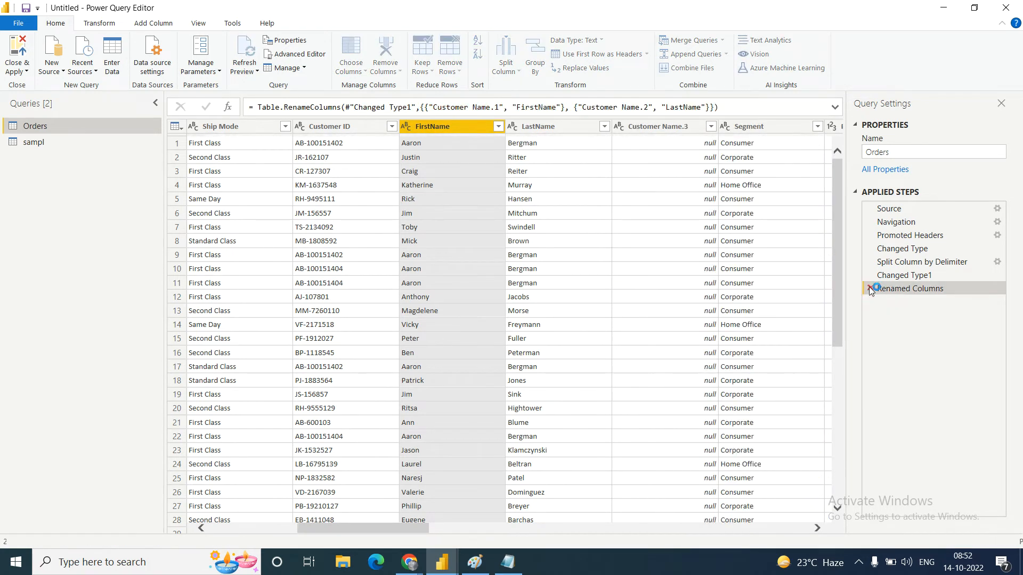
{"action": "left_click", "coordinate": [871, 288]}
Split the sampl query's name column by lowercase to uppercase, and delete the resulting applied step.
{"action": "left_click", "coordinate": [38, 141]}
{"action": "left_click", "coordinate": [231, 126]}
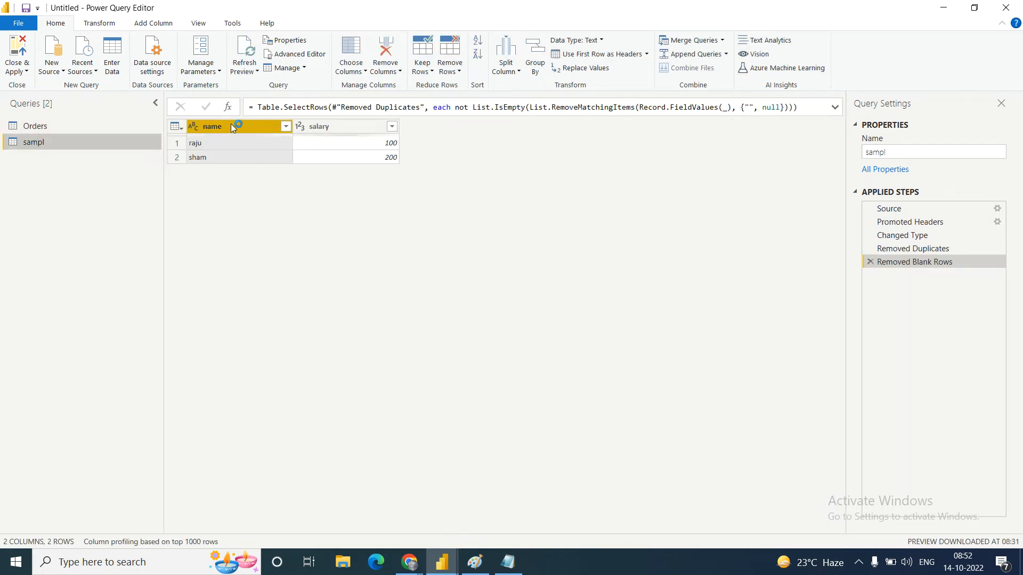
{"action": "left_click", "coordinate": [516, 71]}
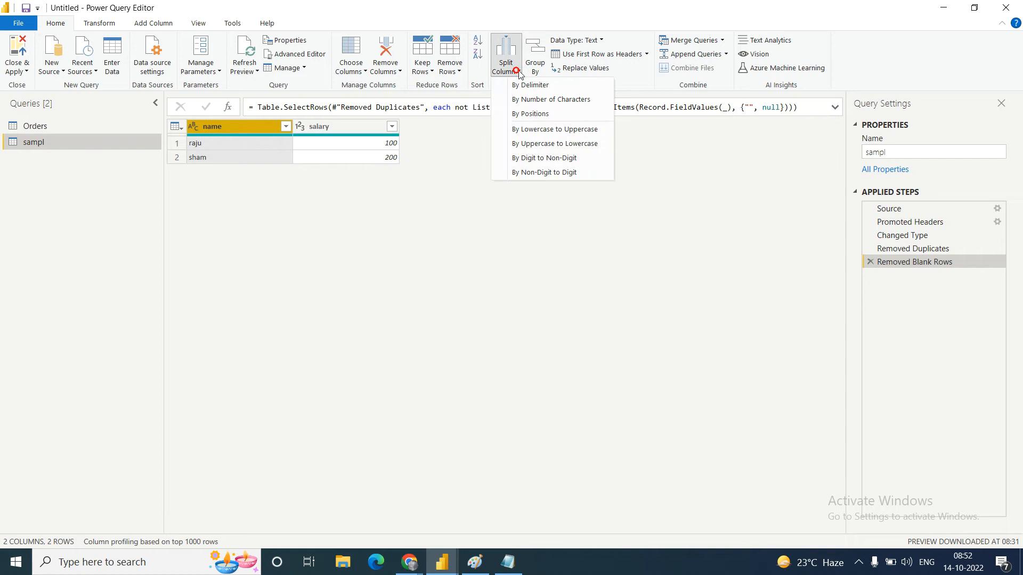
{"action": "left_click", "coordinate": [552, 130]}
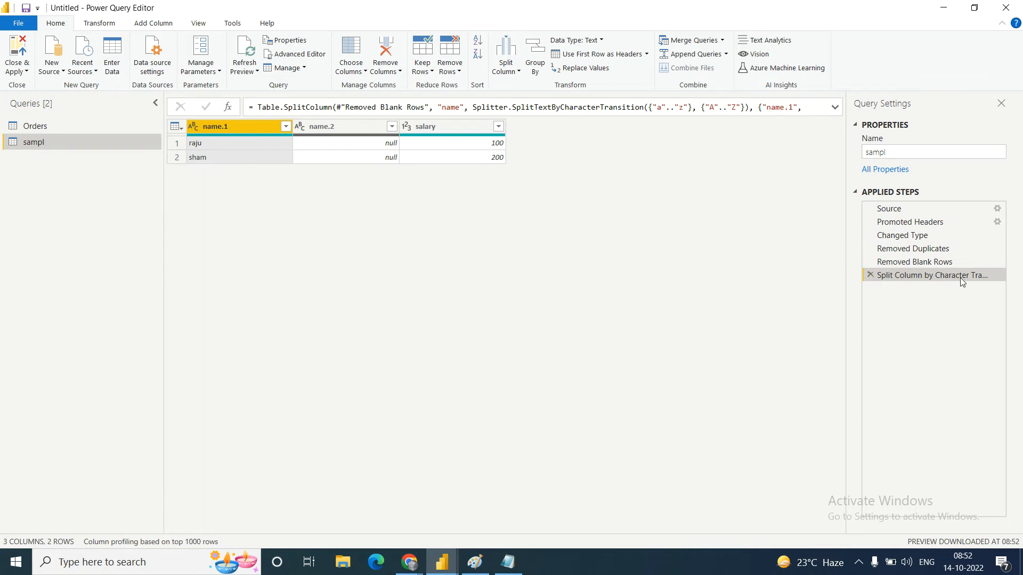
{"action": "left_click", "coordinate": [870, 275]}
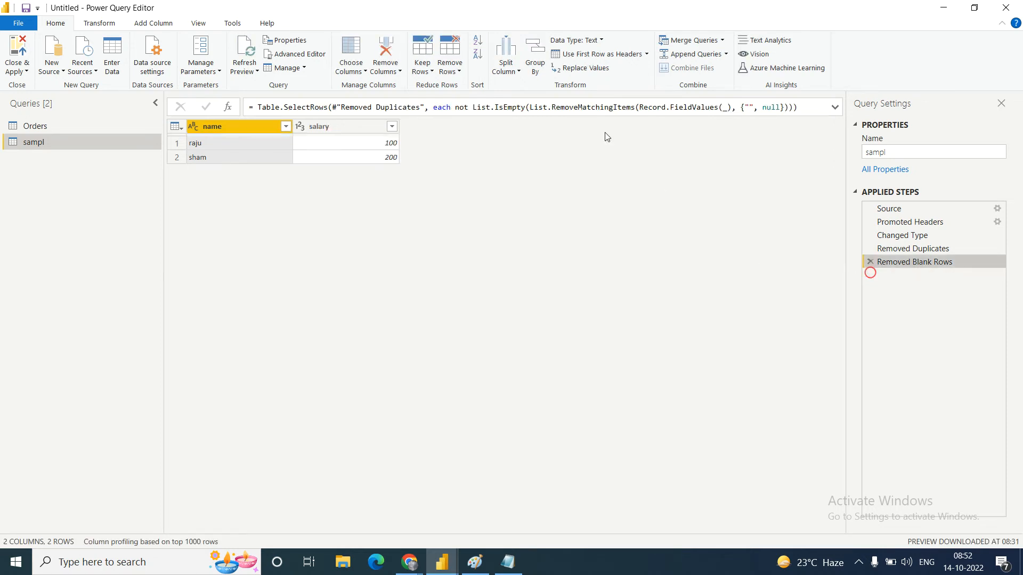
Repeat the lowercase to uppercase split on the name column, and delete it again from the applied steps.
{"action": "left_click", "coordinate": [518, 72]}
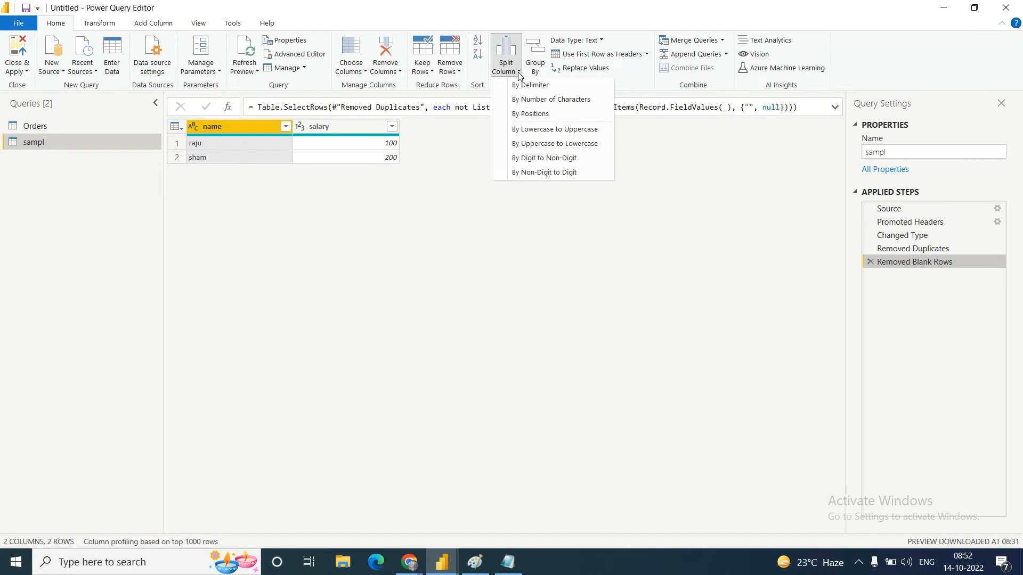
{"action": "left_click", "coordinate": [548, 131]}
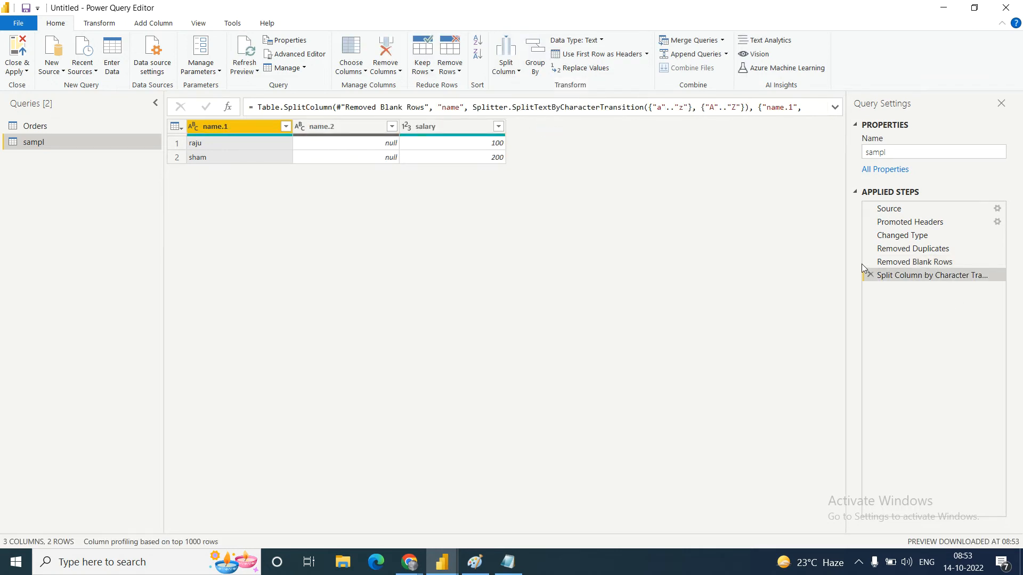
{"action": "left_click", "coordinate": [870, 274]}
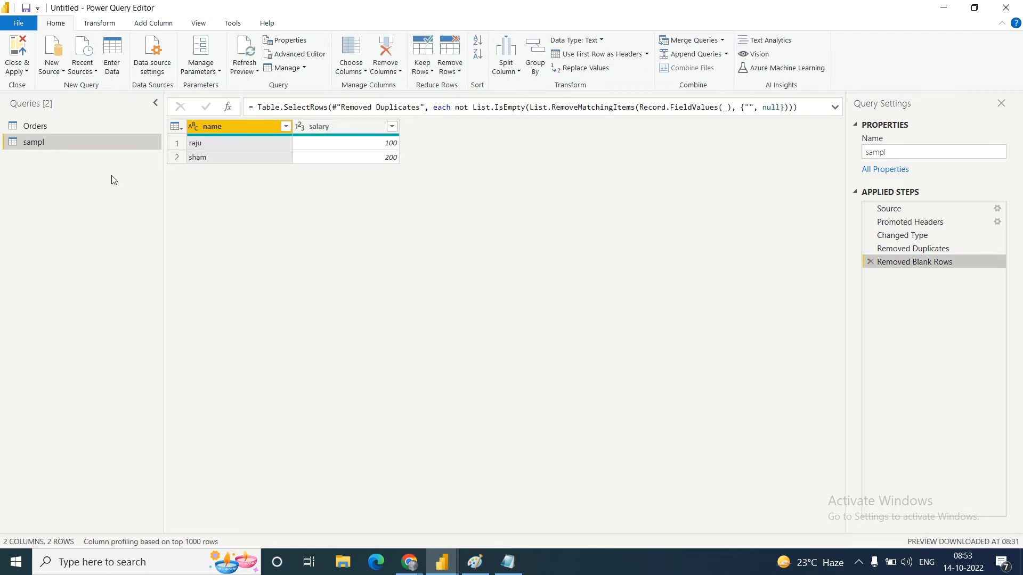
In the Orders query, split the Customer Name.2 column by lowercase to uppercase, and delete the resulting step.
{"action": "left_click", "coordinate": [48, 128]}
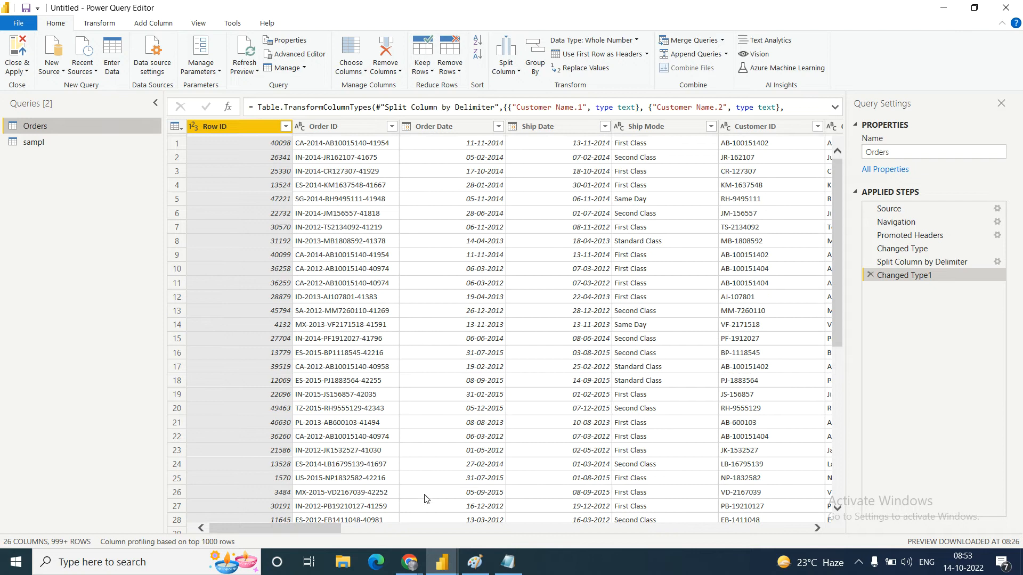
{"action": "left_click_drag", "start_coordinate": [318, 530], "coordinate": [421, 528]}
{"action": "left_click", "coordinate": [447, 128]}
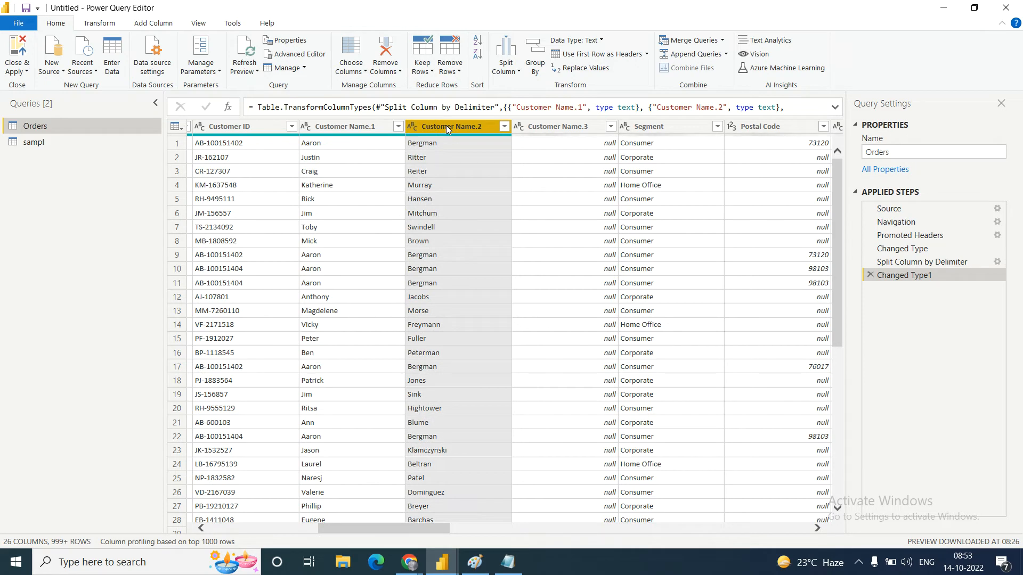
{"action": "left_click", "coordinate": [519, 80]}
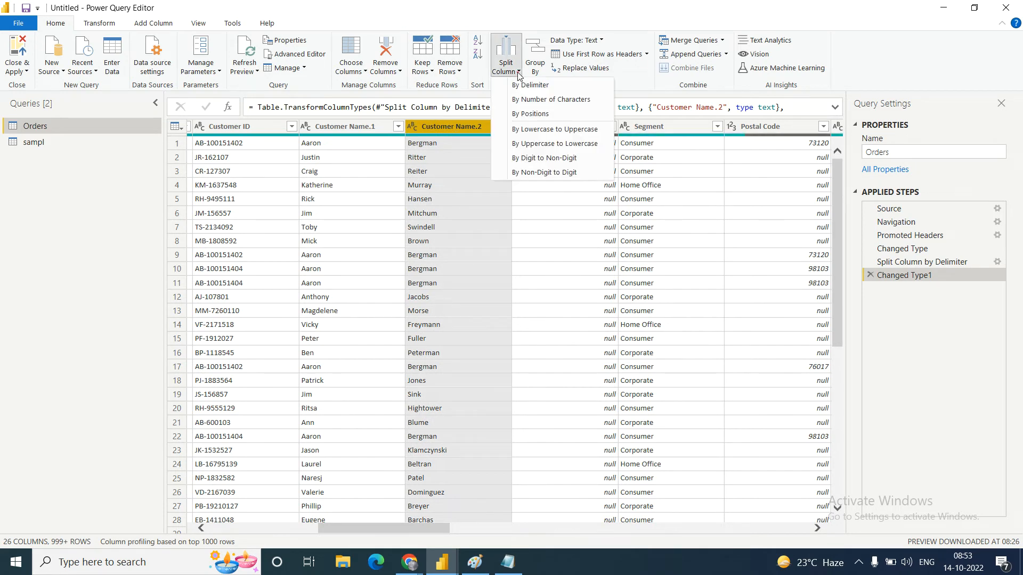
{"action": "left_click", "coordinate": [545, 133]}
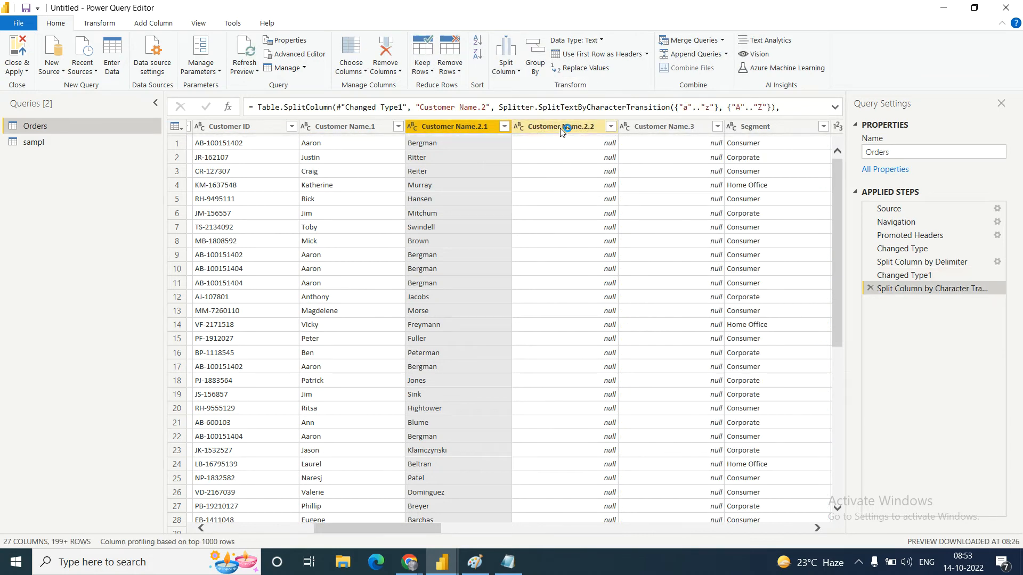
{"action": "left_click", "coordinate": [869, 289]}
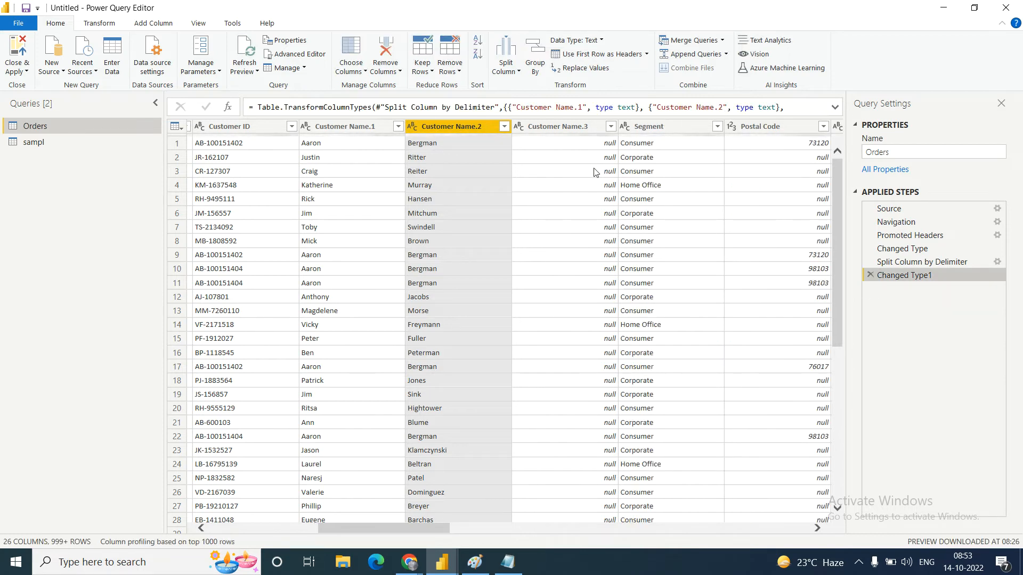
{"action": "right_click", "coordinate": [436, 129]}
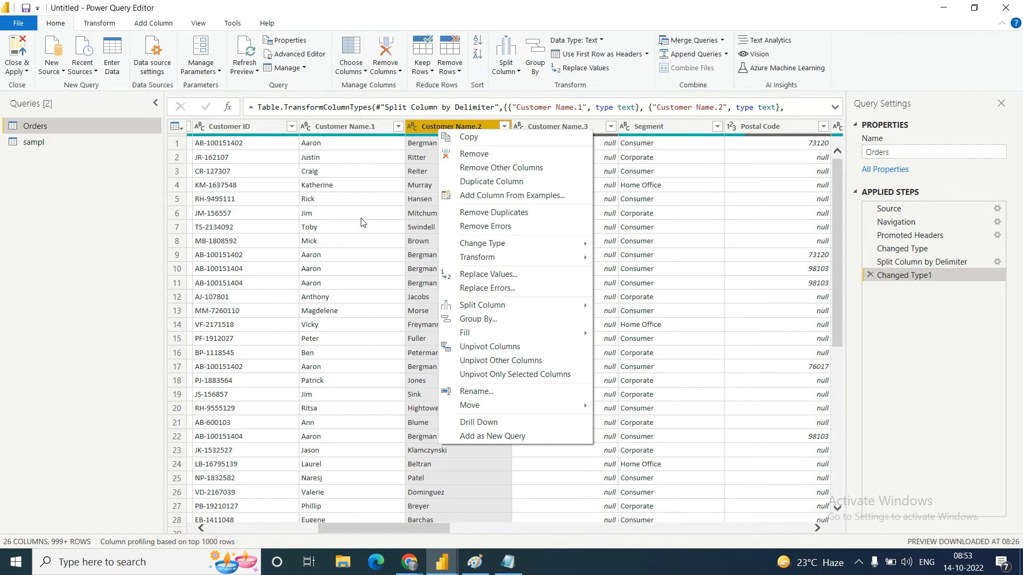
{"action": "left_click", "coordinate": [331, 199]}
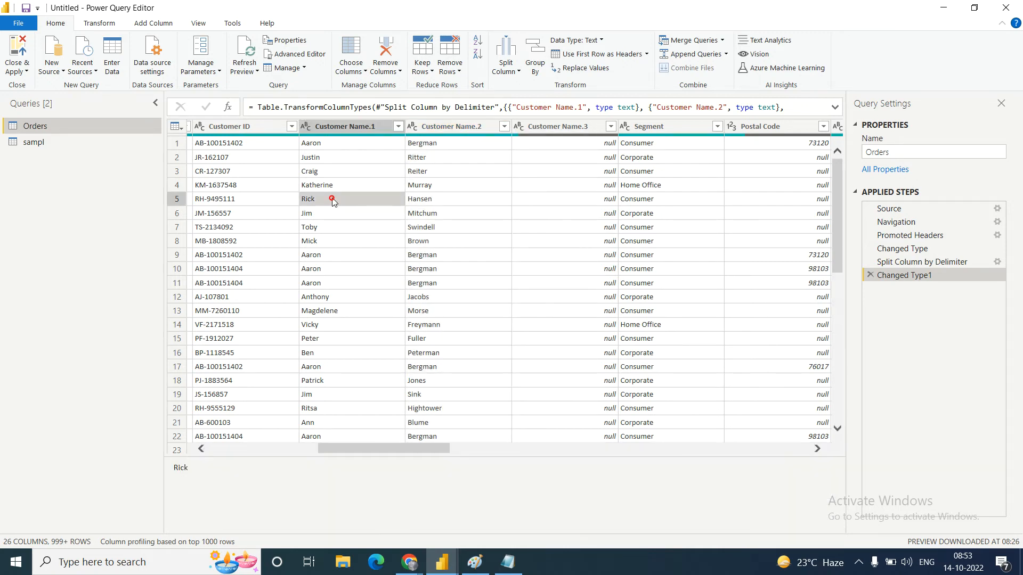
{"action": "left_click", "coordinate": [453, 129]}
{"action": "right_click", "coordinate": [453, 130]}
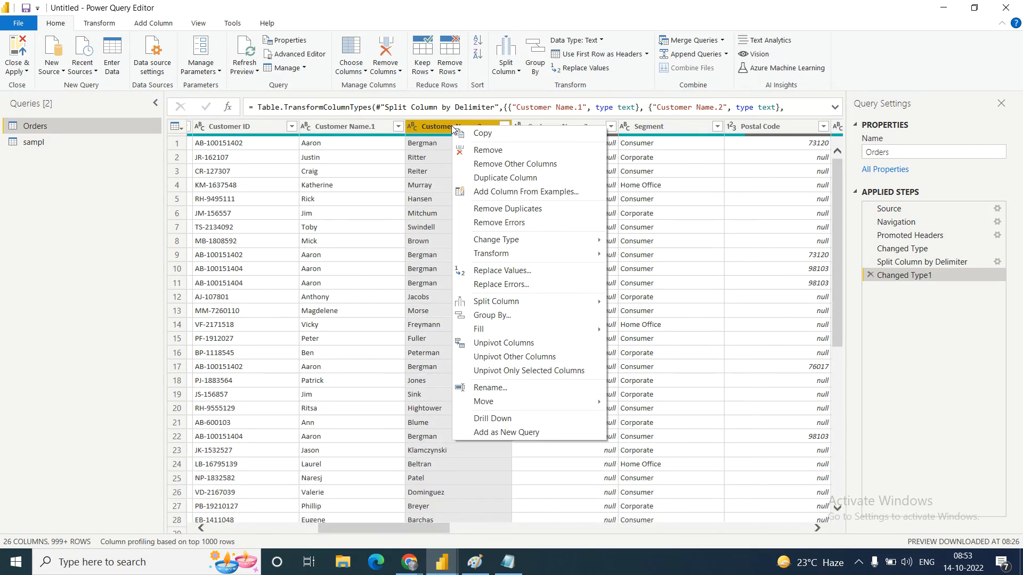
{"action": "left_click", "coordinate": [433, 127]}
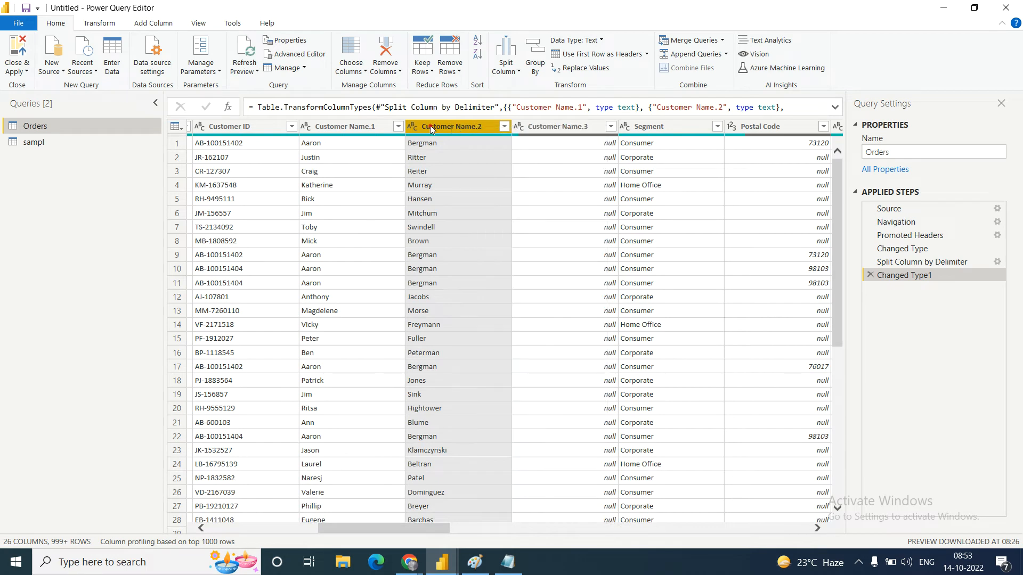
{"action": "left_click", "coordinate": [519, 73]}
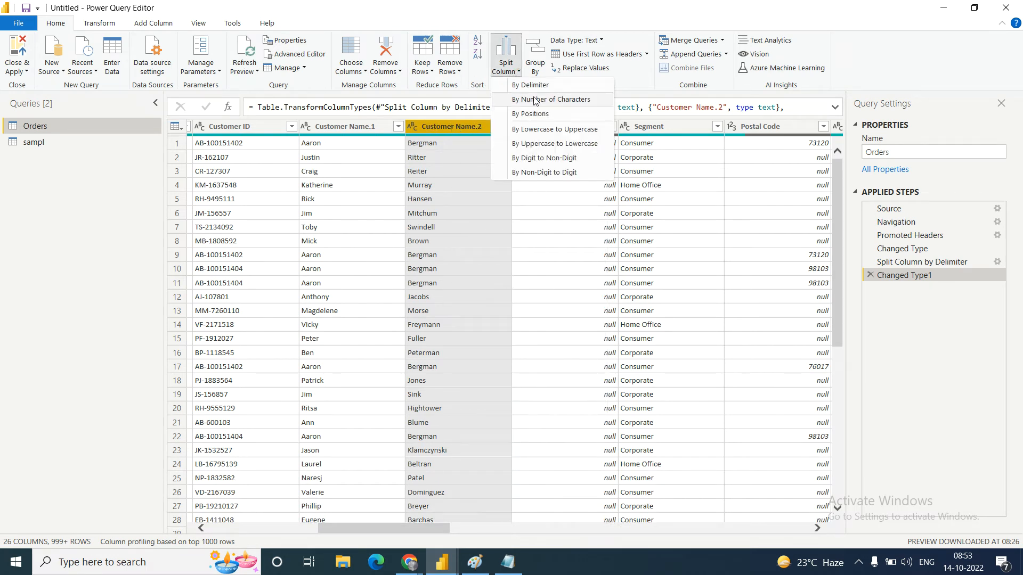
{"action": "left_click", "coordinate": [420, 127]}
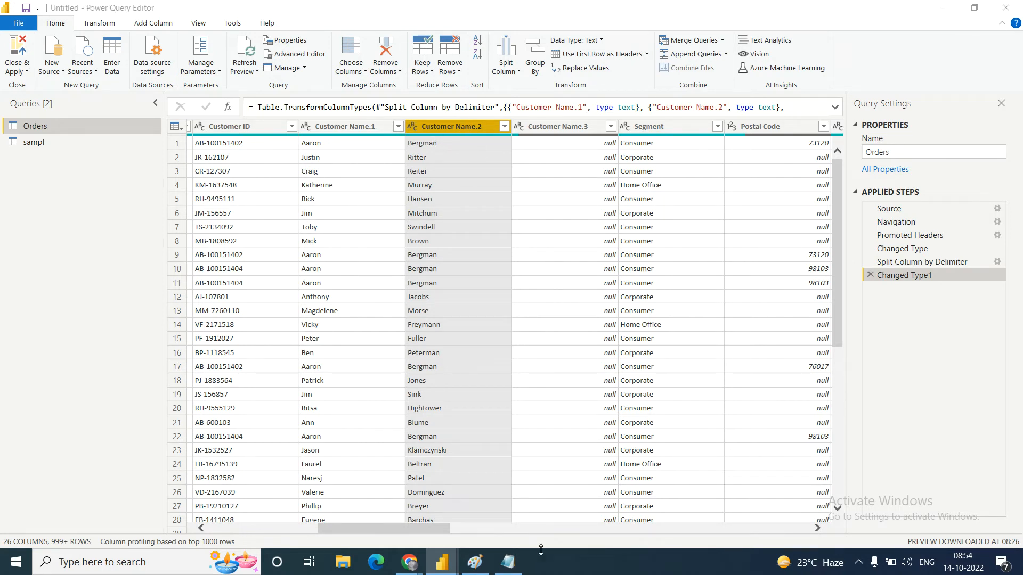
{"action": "left_click", "coordinate": [516, 73]}
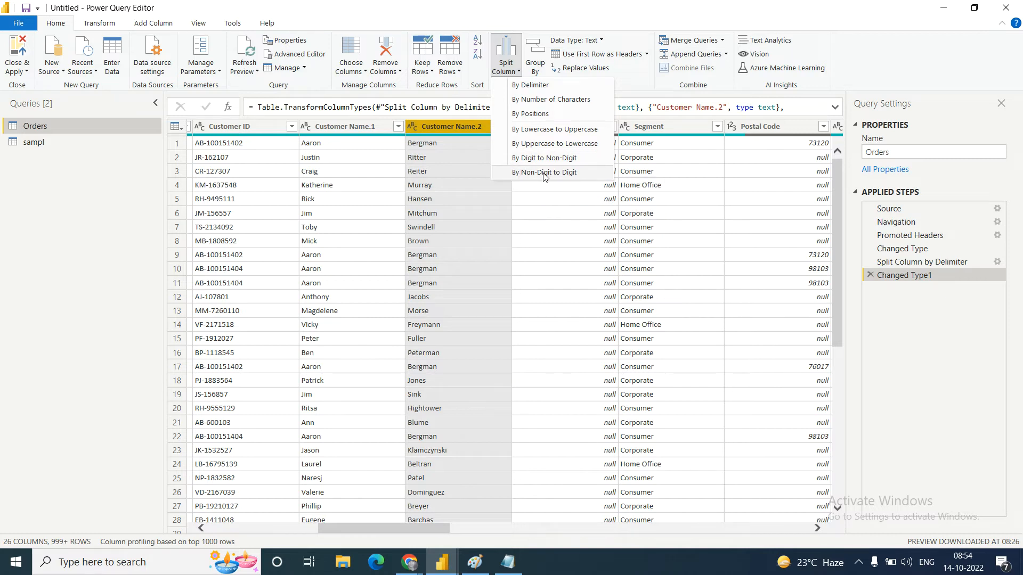
{"action": "left_click", "coordinate": [540, 215]}
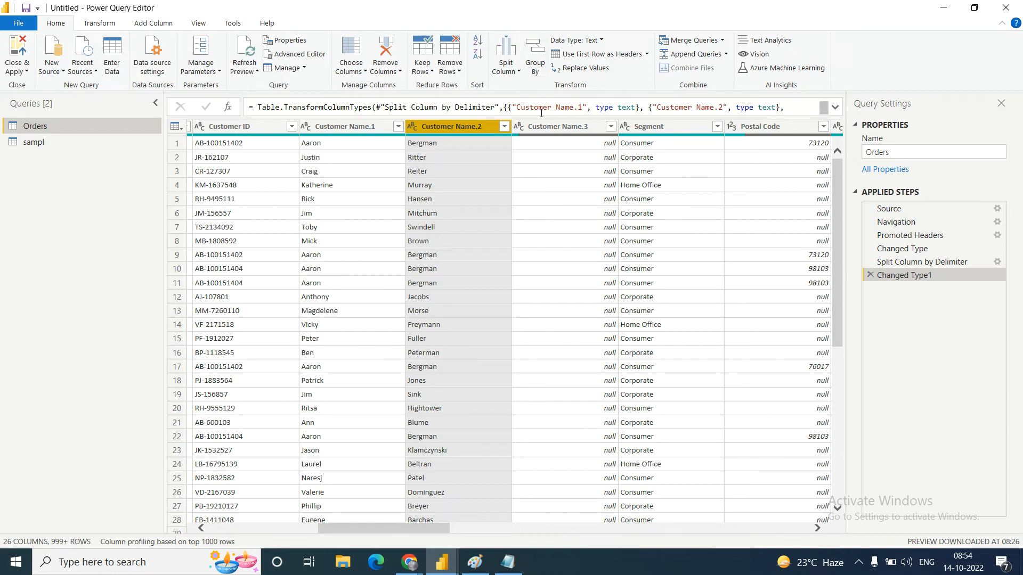
Switch to Paint and write a text table headed product and price with rows A 100, B 200 and C 300.
{"action": "left_click", "coordinate": [475, 562]}
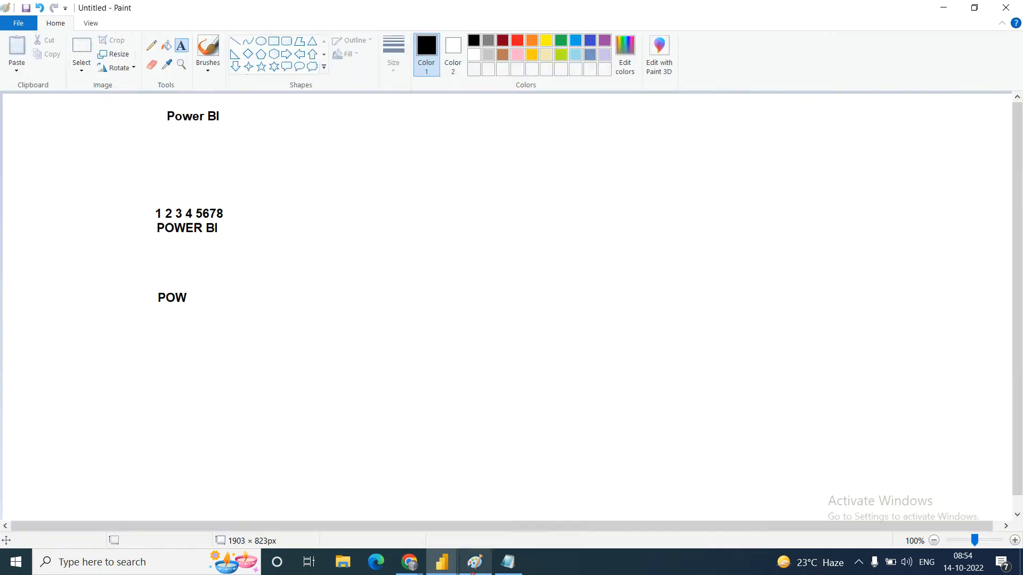
{"action": "left_click", "coordinate": [313, 116]}
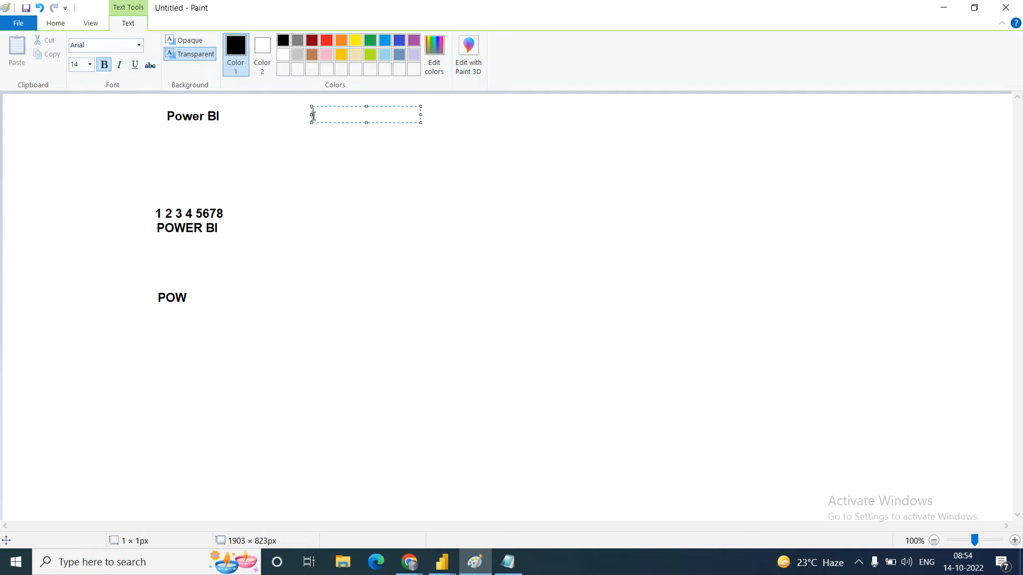
{"action": "type", "text": "product     price"}
{"action": "key", "text": "Return"}
{"action": "key", "text": "Return"}
{"action": "type", "text": "A "}
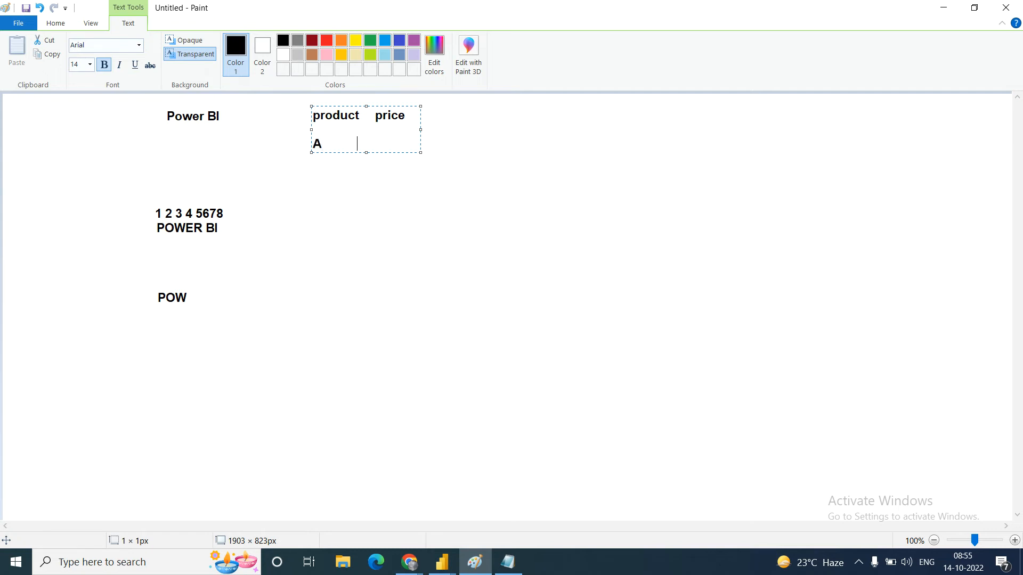
{"action": "type", "text": "100"}
{"action": "key", "text": "Return"}
{"action": "type", "text": "B"}
{"action": "type", "text": "200"}
{"action": "type", "text": "C"}
{"action": "type", "text": "300"}
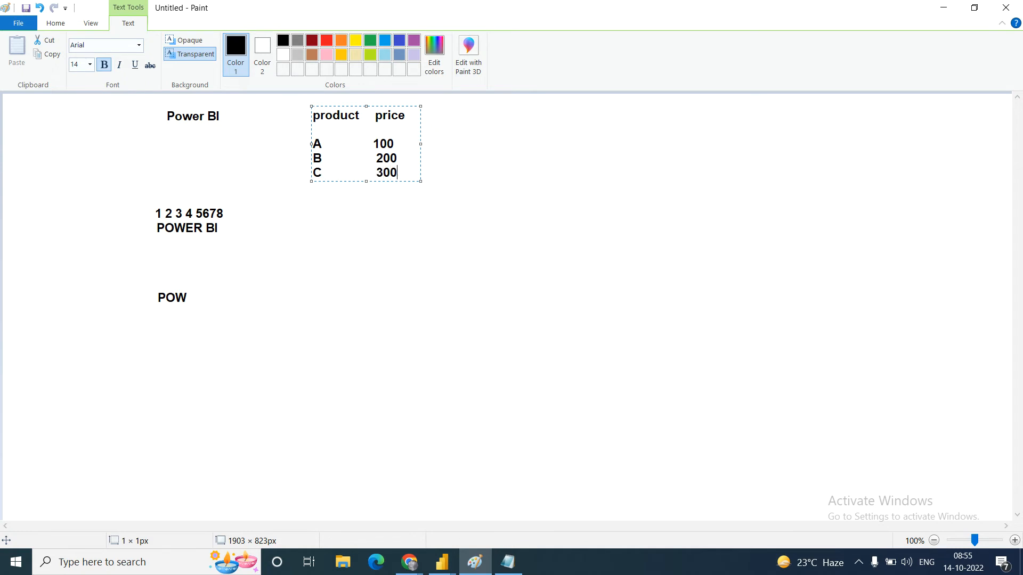
Add rows D 100, A 200 and C 100 to the table, and align the last two prices with those above.
{"action": "key", "text": "Return"}
{"action": "type", "text": "D100"}
{"action": "key", "text": "Return"}
{"action": "type", "text": "A200"}
{"action": "key", "text": "Return"}
{"action": "type", "text": "C"}
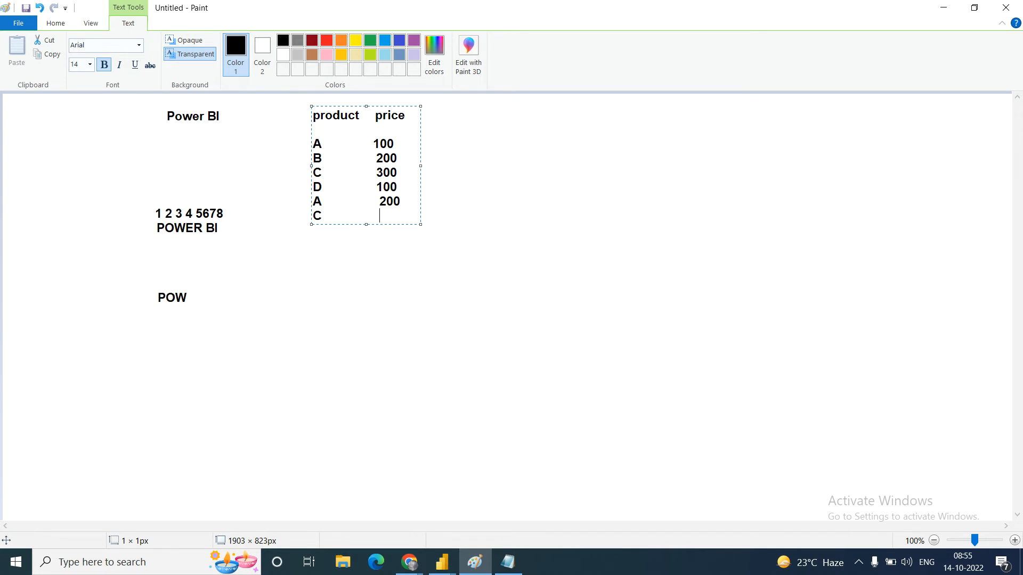
{"action": "type", "text": "100"}
{"action": "left_click", "coordinate": [377, 201]}
{"action": "key", "text": "BackSpace"}
{"action": "key", "text": "Down"}
{"action": "key", "text": "BackSpace"}
{"action": "left_click", "coordinate": [533, 200]}
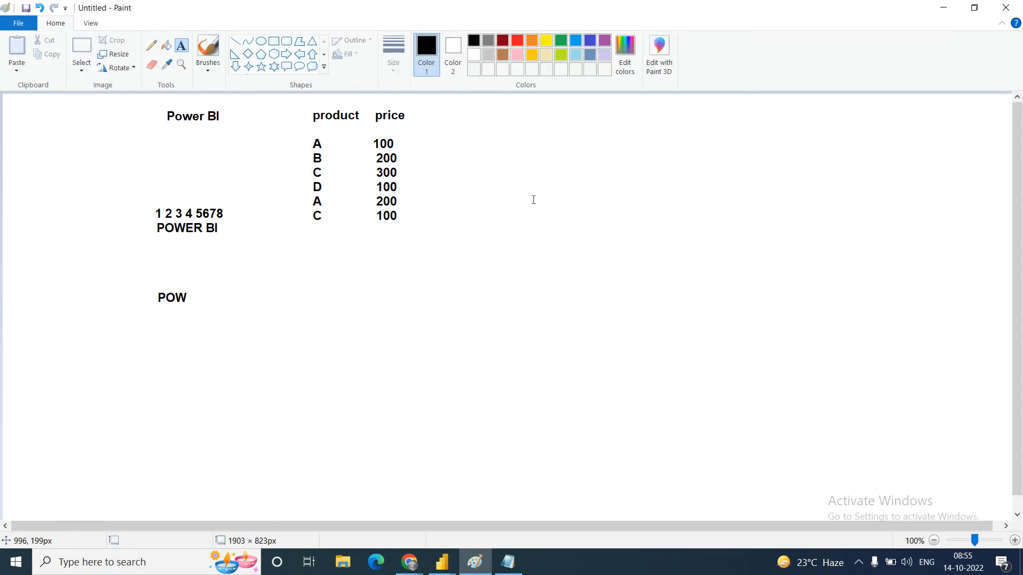
Draw a right-pointing block arrow about 224 px wide beside the price column, and flatten it to a slim shape.
{"action": "left_click", "coordinate": [420, 160]}
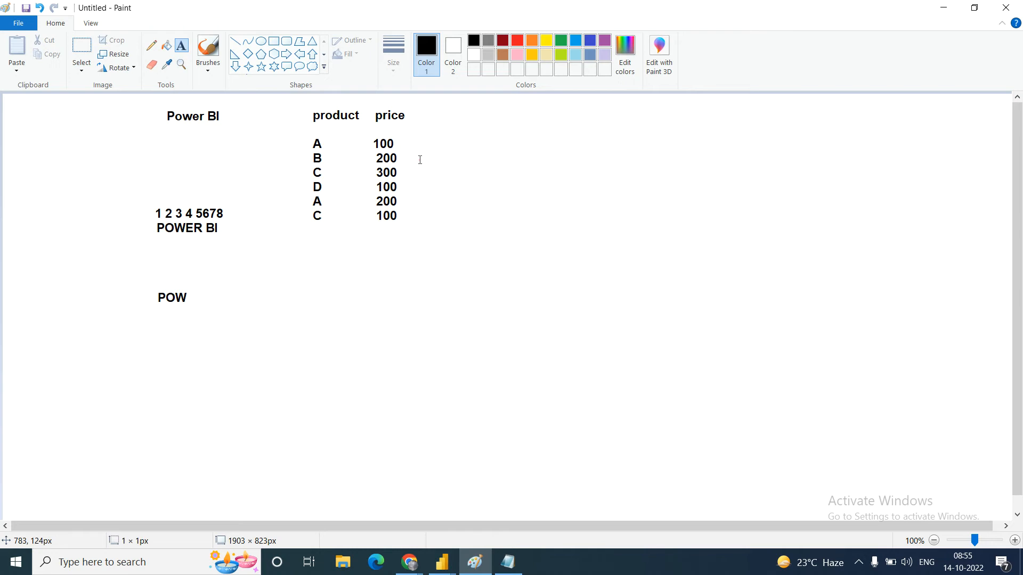
{"action": "left_click", "coordinate": [318, 291]}
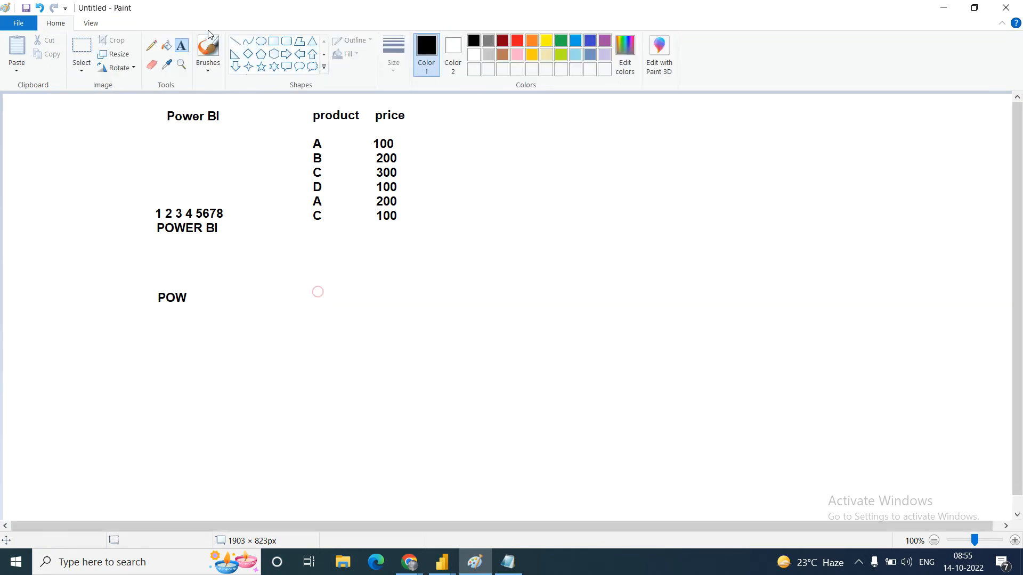
{"action": "left_click", "coordinate": [288, 56]}
{"action": "left_click_drag", "start_coordinate": [439, 143], "coordinate": [560, 249]}
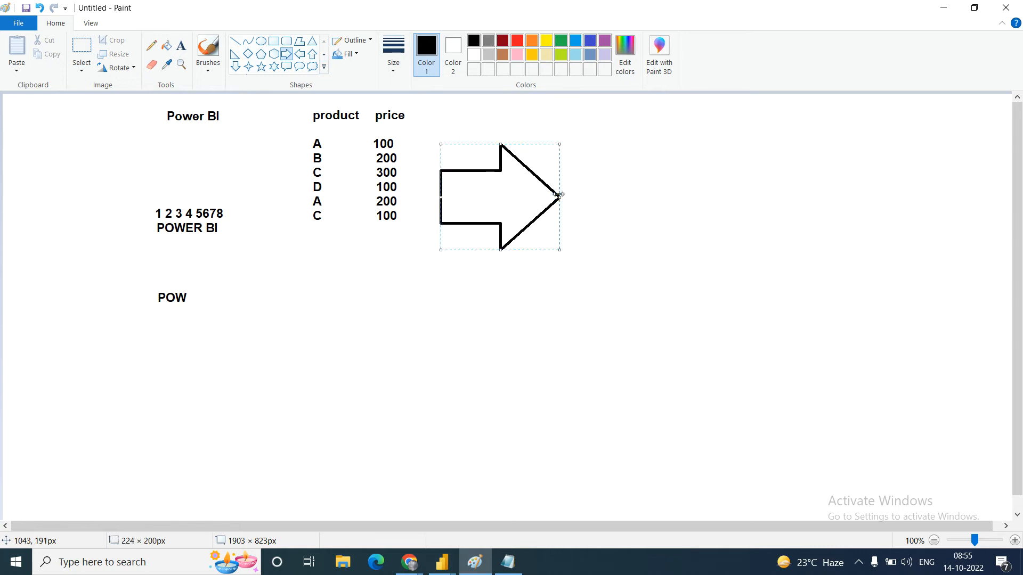
{"action": "left_click_drag", "start_coordinate": [501, 249], "coordinate": [502, 182]}
{"action": "left_click", "coordinate": [502, 235]}
Add a text box beyond the arrowhead with the headings product and price, and widen it to about 368 px.
{"action": "left_click", "coordinate": [181, 47]}
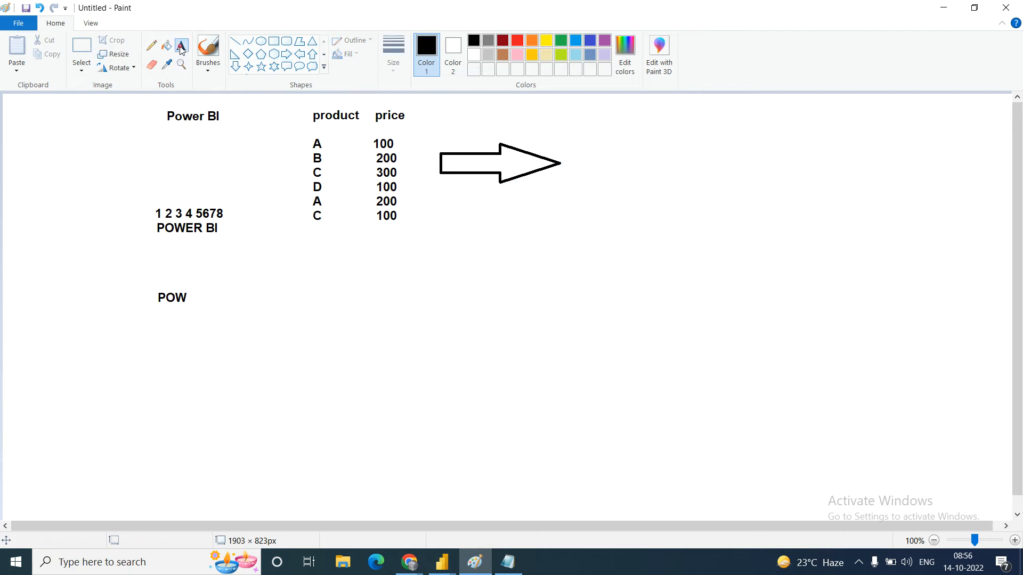
{"action": "left_click", "coordinate": [602, 114]}
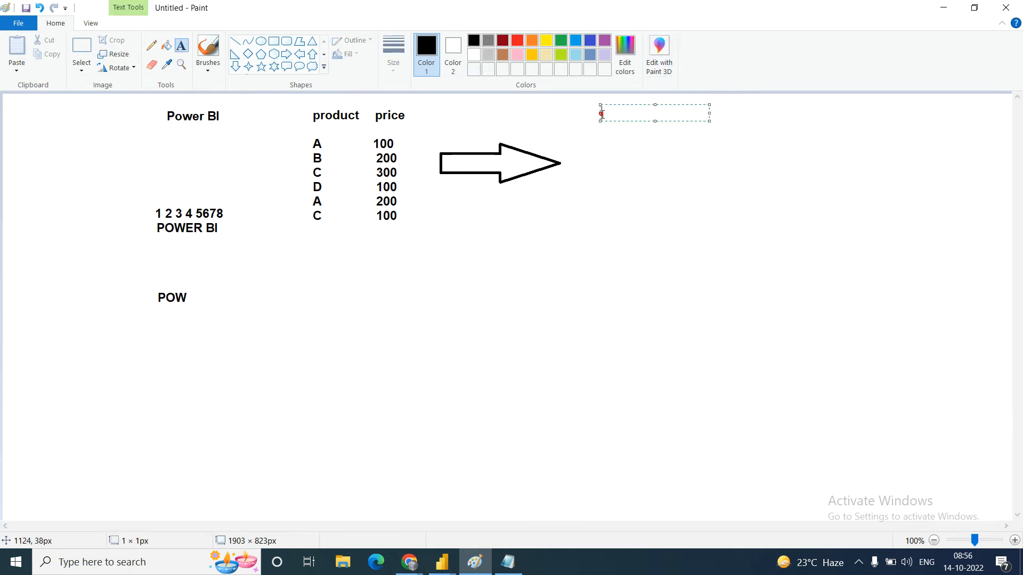
{"action": "type", "text": "product"}
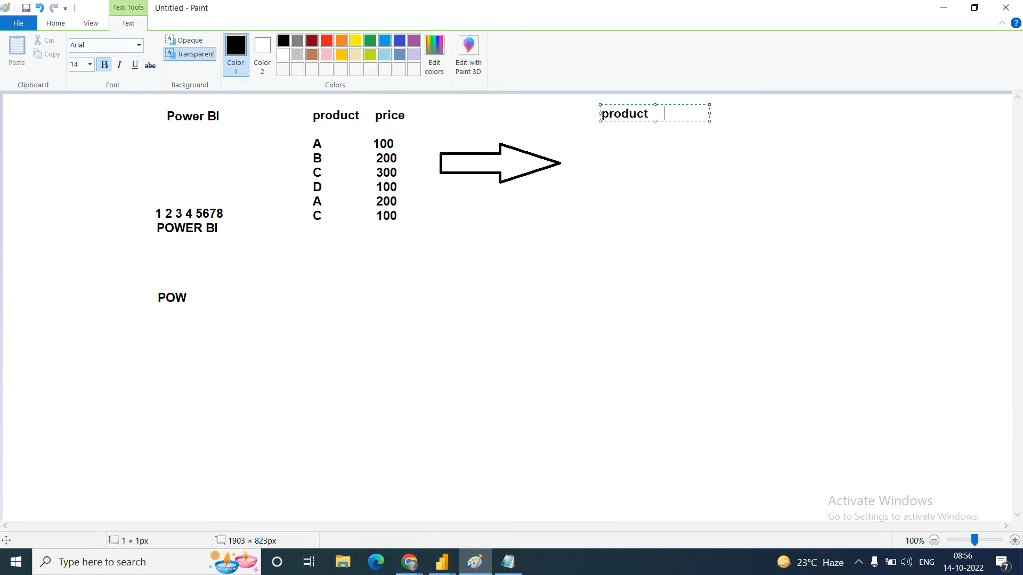
{"action": "type", "text": "      price"}
{"action": "left_click_drag", "start_coordinate": [710, 112], "coordinate": [794, 111]}
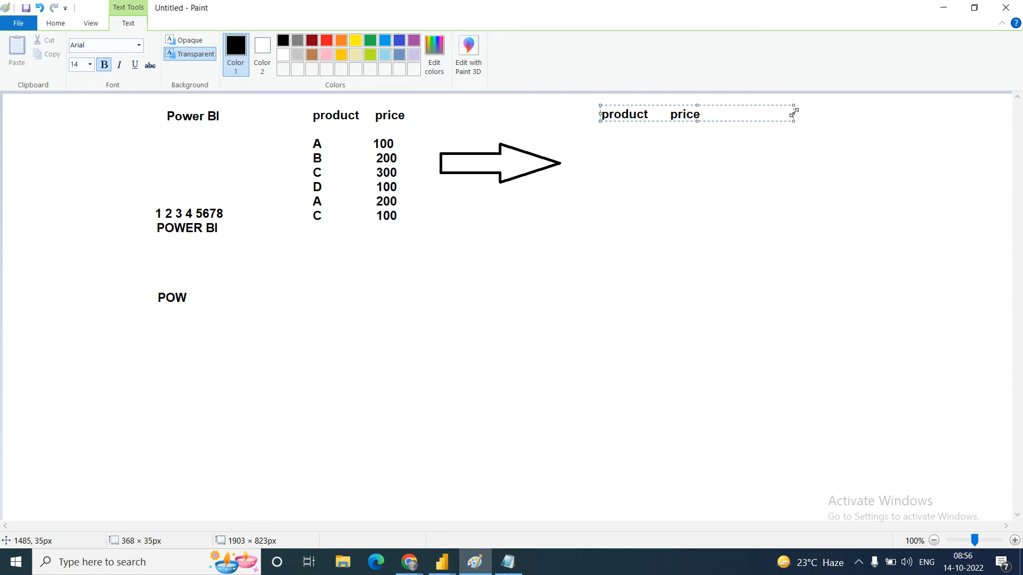
Add the row A 300 beneath the product and price headings beyond the arrow, and finish the text box.
{"action": "key", "text": "Return"}
{"action": "key", "text": "Return"}
{"action": "type", "text": "A"}
{"action": "type", "text": "300"}
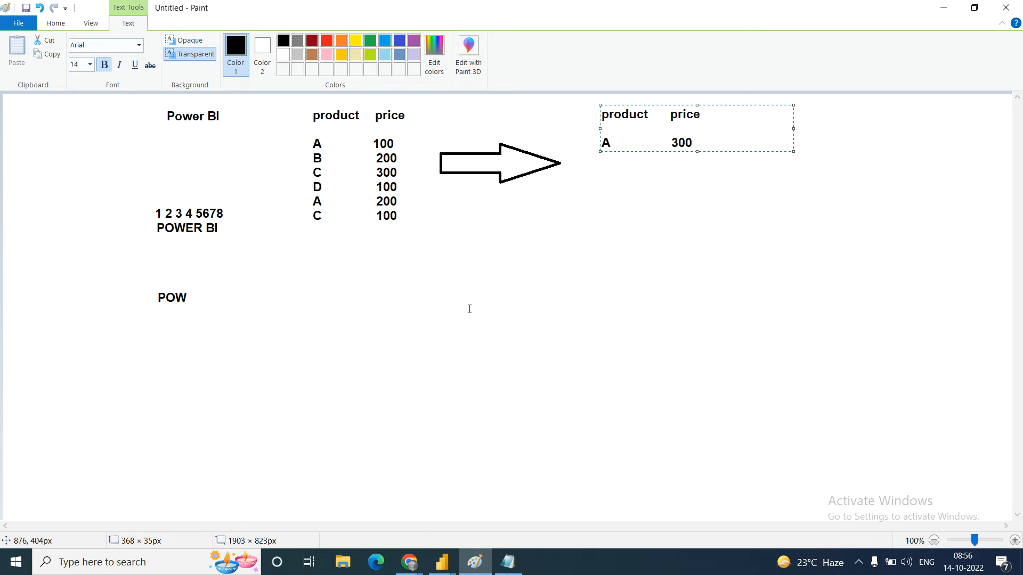
{"action": "left_click", "coordinate": [459, 286]}
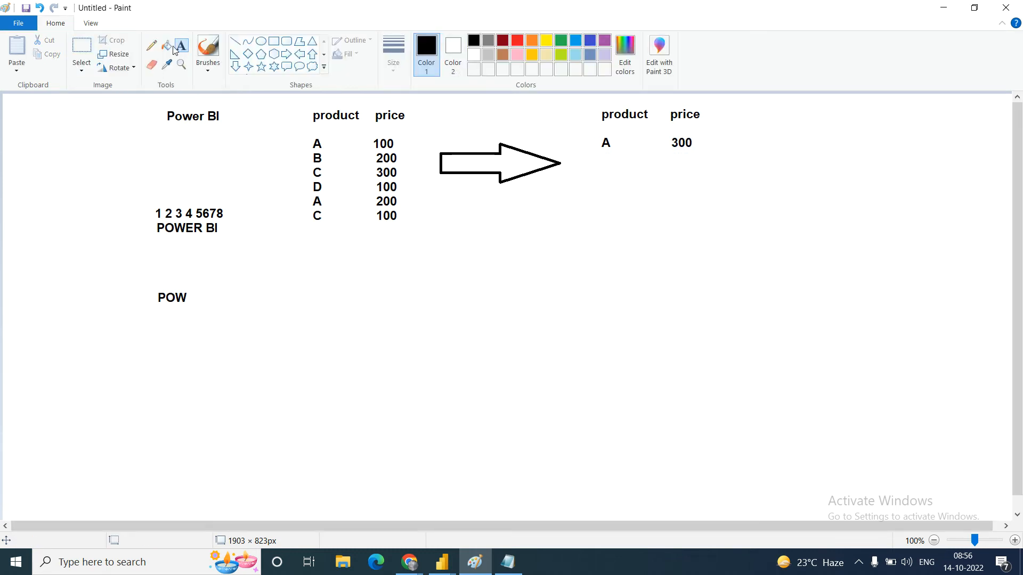
Circle both A entries and their prices 100 and 200 in the source table with a red pencil.
{"action": "left_click", "coordinate": [150, 47]}
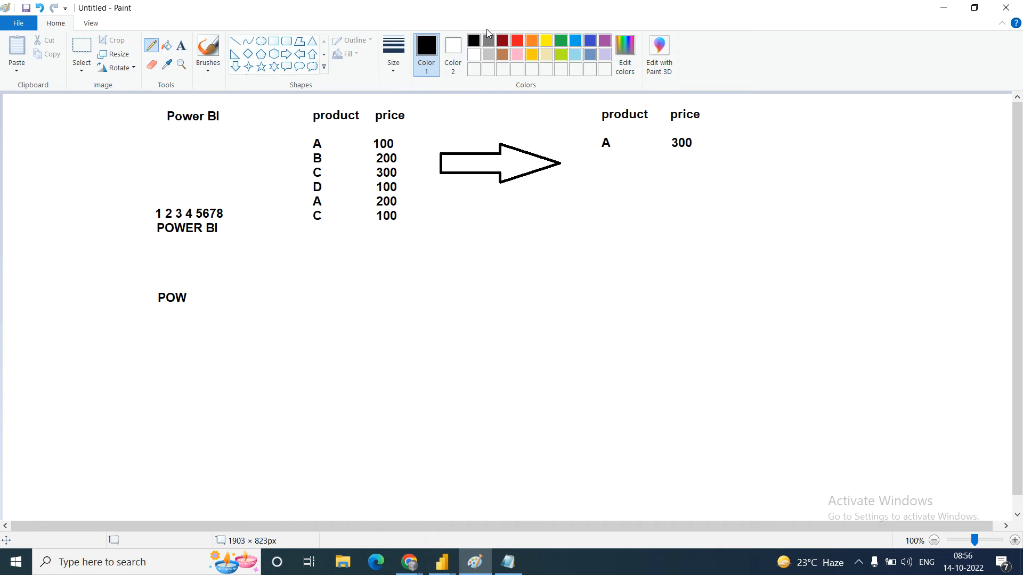
{"action": "left_click", "coordinate": [517, 41]}
{"action": "mouse_move", "coordinate": [373, 134]}
{"action": "left_mouse_down"}
{"action": "mouse_move", "coordinate": [373, 145]}
{"action": "mouse_move", "coordinate": [397, 141]}
{"action": "mouse_move", "coordinate": [379, 135]}
{"action": "left_mouse_up"}
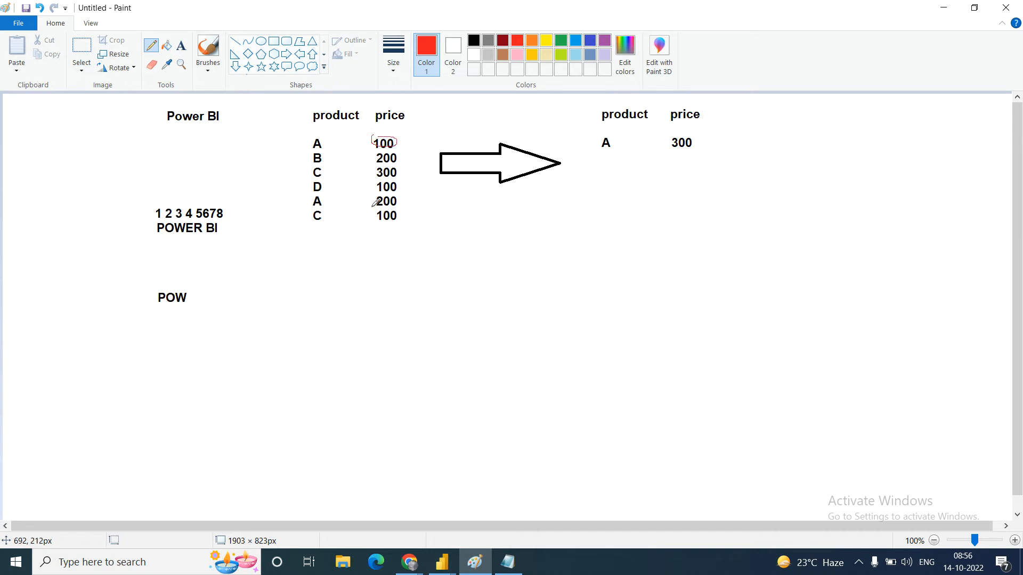
{"action": "mouse_move", "coordinate": [375, 199]}
{"action": "left_mouse_down"}
{"action": "mouse_move", "coordinate": [397, 193]}
{"action": "mouse_move", "coordinate": [400, 203]}
{"action": "mouse_move", "coordinate": [376, 204]}
{"action": "left_mouse_up"}
{"action": "mouse_move", "coordinate": [307, 140]}
{"action": "left_mouse_down"}
{"action": "mouse_move", "coordinate": [321, 137]}
{"action": "mouse_move", "coordinate": [318, 149]}
{"action": "mouse_move", "coordinate": [313, 142]}
{"action": "left_mouse_up"}
{"action": "mouse_move", "coordinate": [316, 196]}
{"action": "left_mouse_down"}
{"action": "mouse_move", "coordinate": [321, 208]}
{"action": "mouse_move", "coordinate": [312, 206]}
{"action": "left_mouse_up"}
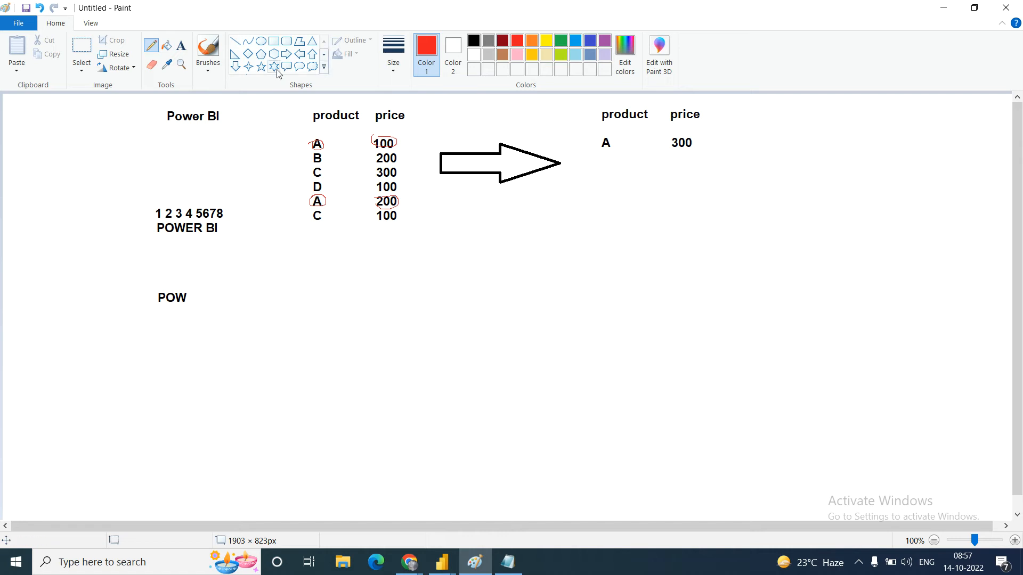
Insert a red T directly before the price heading of the result table.
{"action": "left_click", "coordinate": [180, 46]}
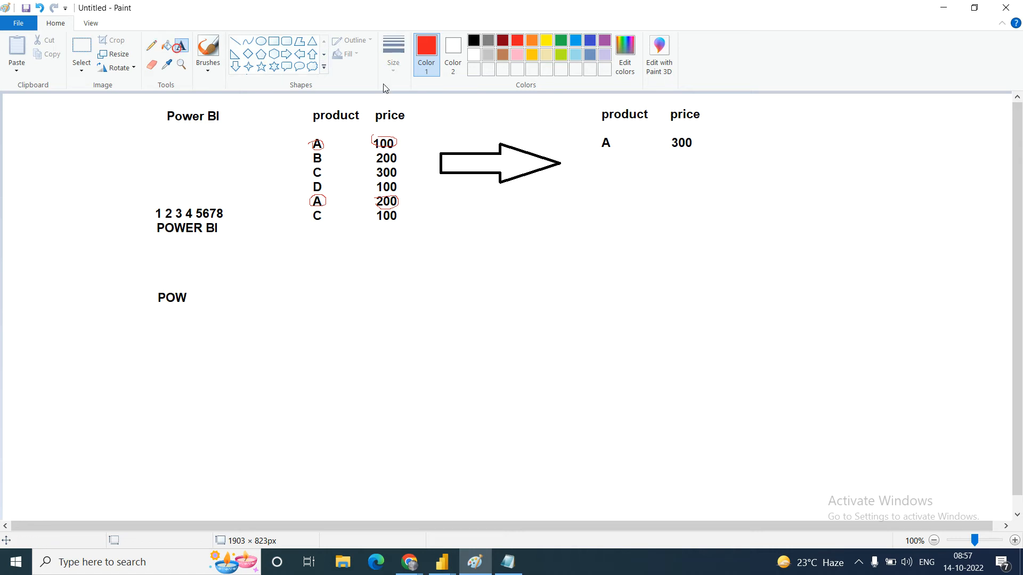
{"action": "left_click", "coordinate": [662, 116]}
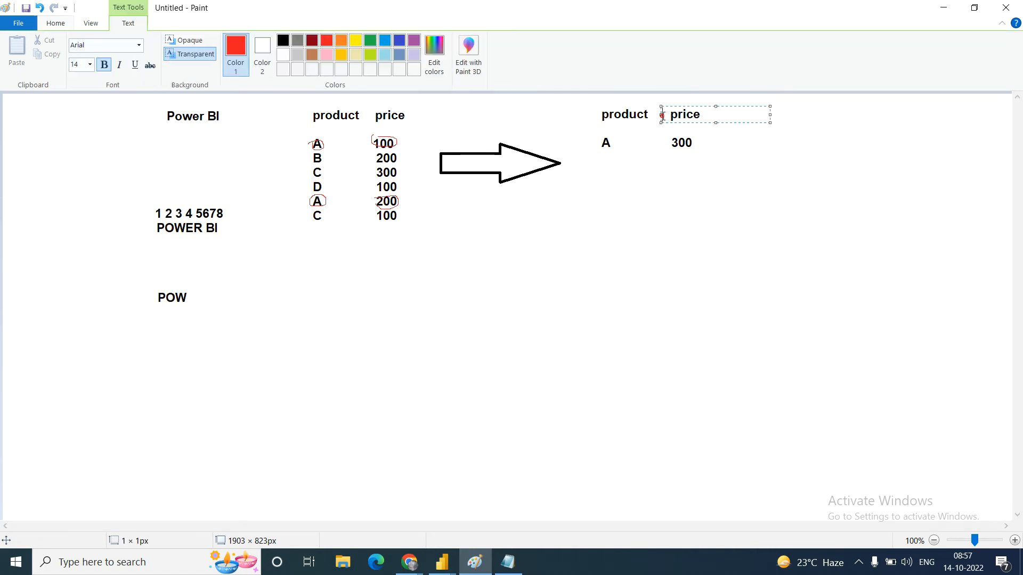
{"action": "type", "text": "T"}
Add black text rows B 200 and C 300 below the A row of the result table.
{"action": "left_click", "coordinate": [57, 23]}
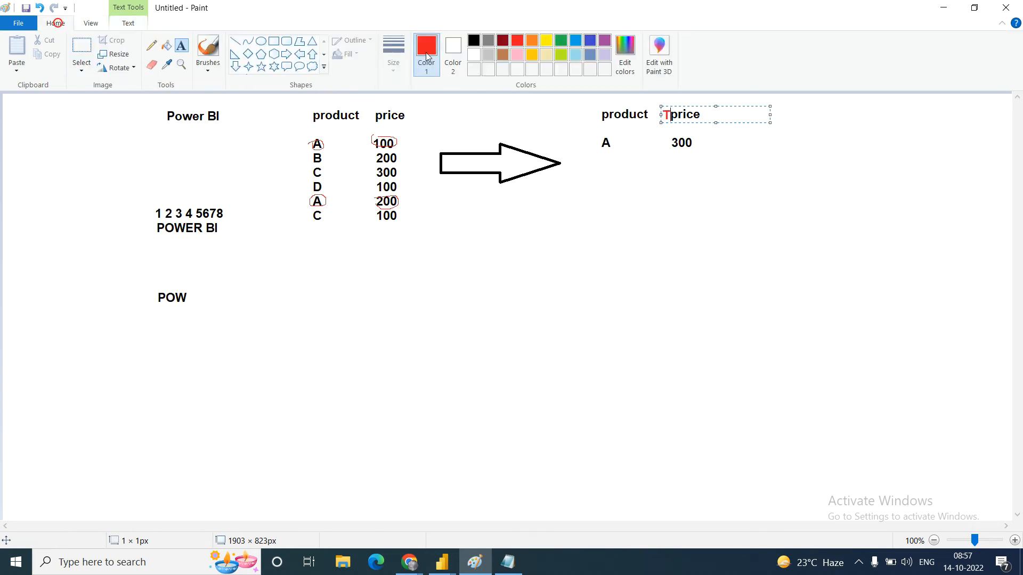
{"action": "left_click", "coordinate": [474, 41]}
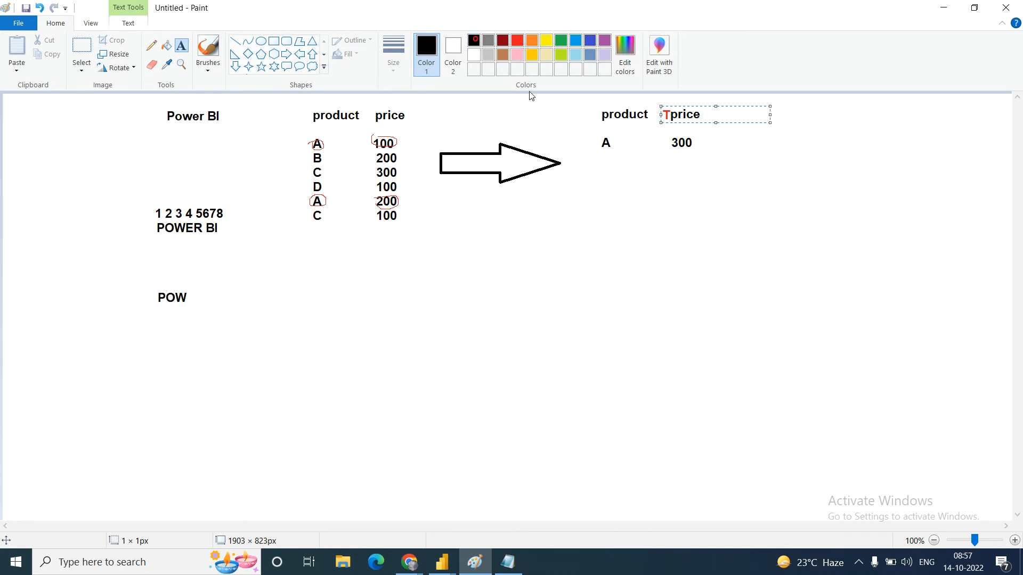
{"action": "left_click", "coordinate": [601, 164]}
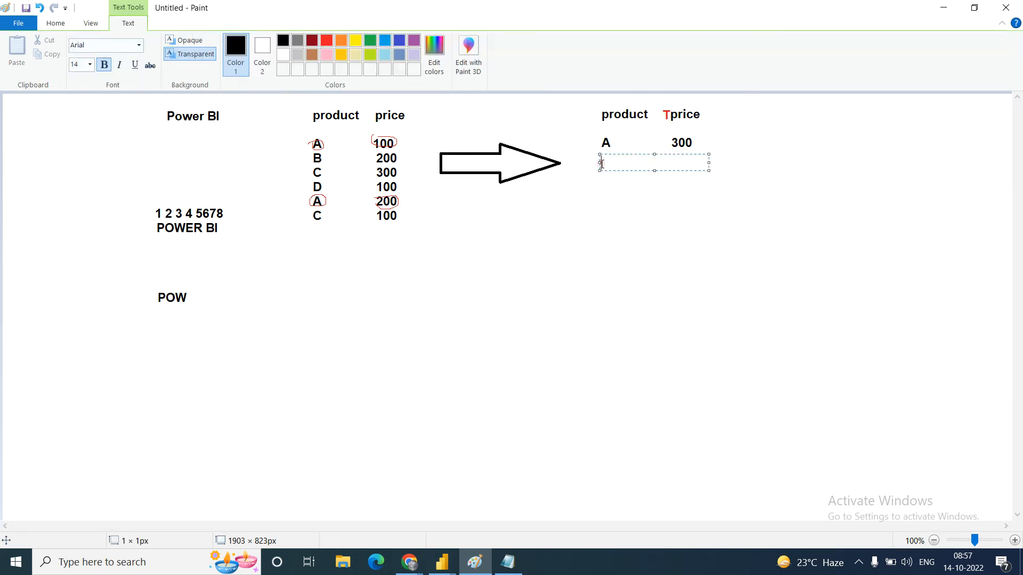
{"action": "type", "text": "B"}
{"action": "type", "text": "300"}
{"action": "key", "text": "BackSpace"}
{"action": "key", "text": "BackSpace"}
{"action": "key", "text": "BackSpace"}
{"action": "type", "text": "200"}
{"action": "key", "text": "shift+Left"}
{"action": "key", "text": "BackSpace"}
{"action": "key", "text": "Return"}
{"action": "type", "text": "C"}
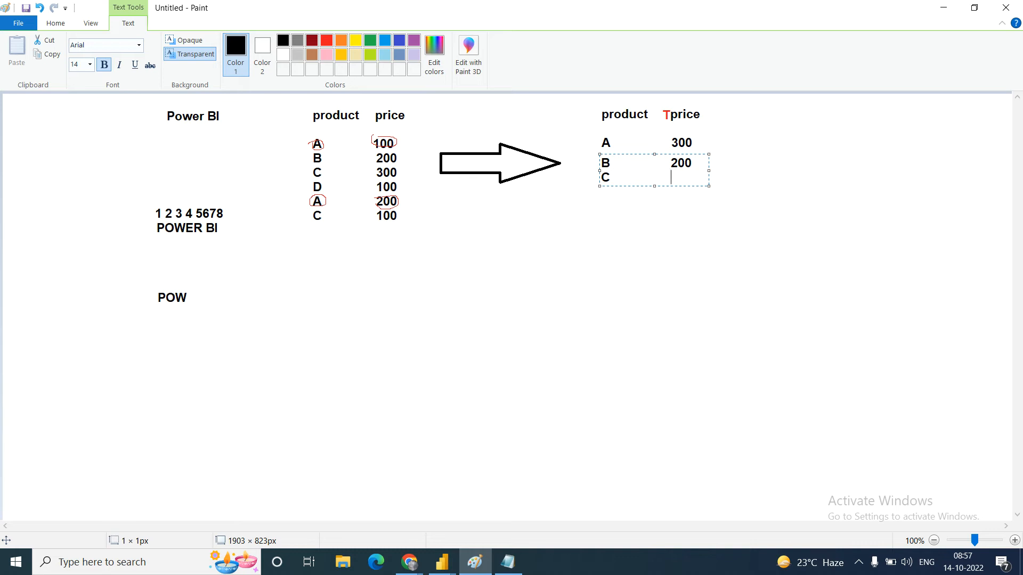
{"action": "type", "text": "300"}
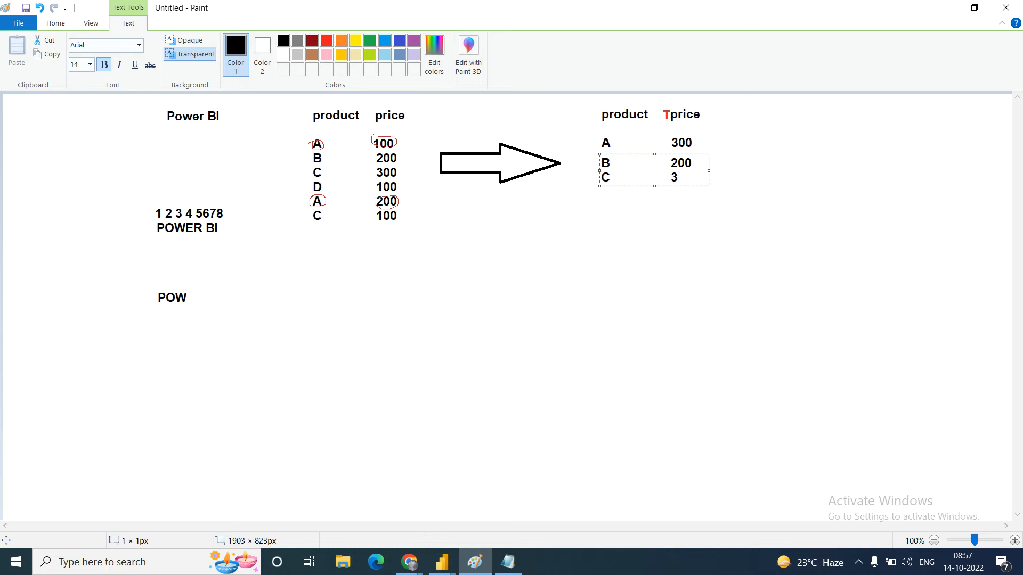
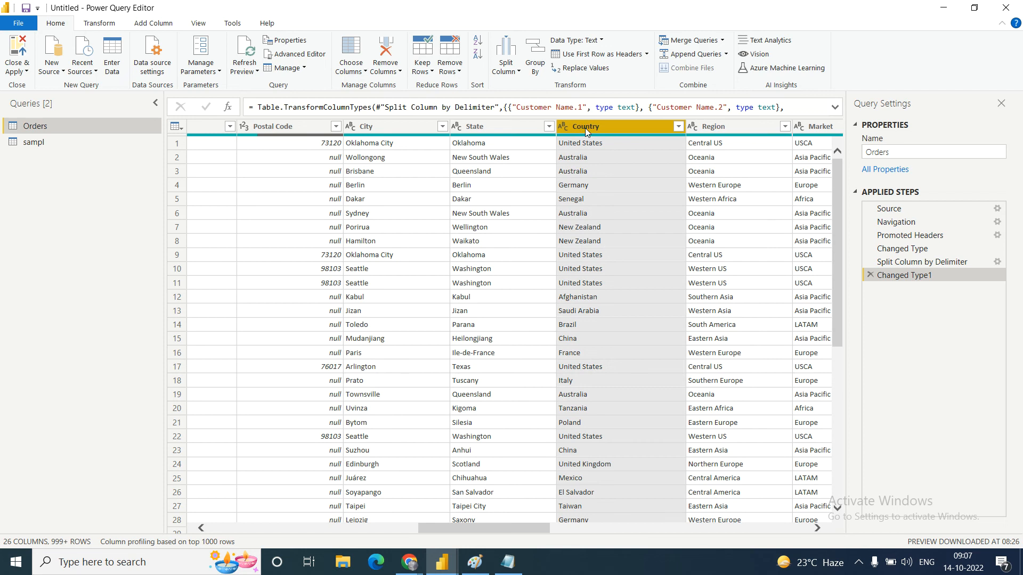
Switch to Paint to review the aggregate function notes, and return to Power Query Editor.
{"action": "left_click", "coordinate": [474, 562]}
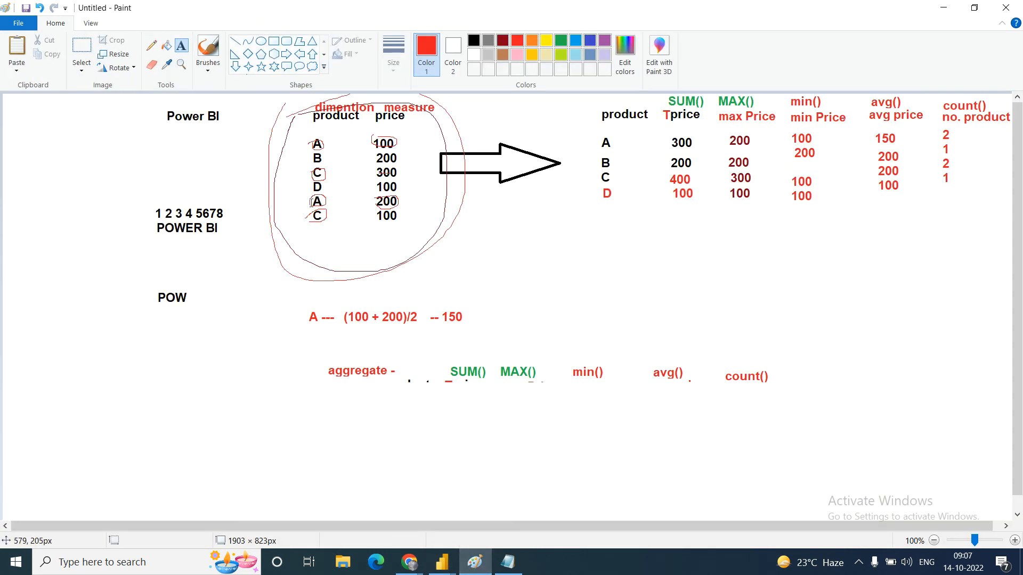
{"action": "mouse_move", "coordinate": [437, 571]}
{"action": "left_click", "coordinate": [515, 506]}
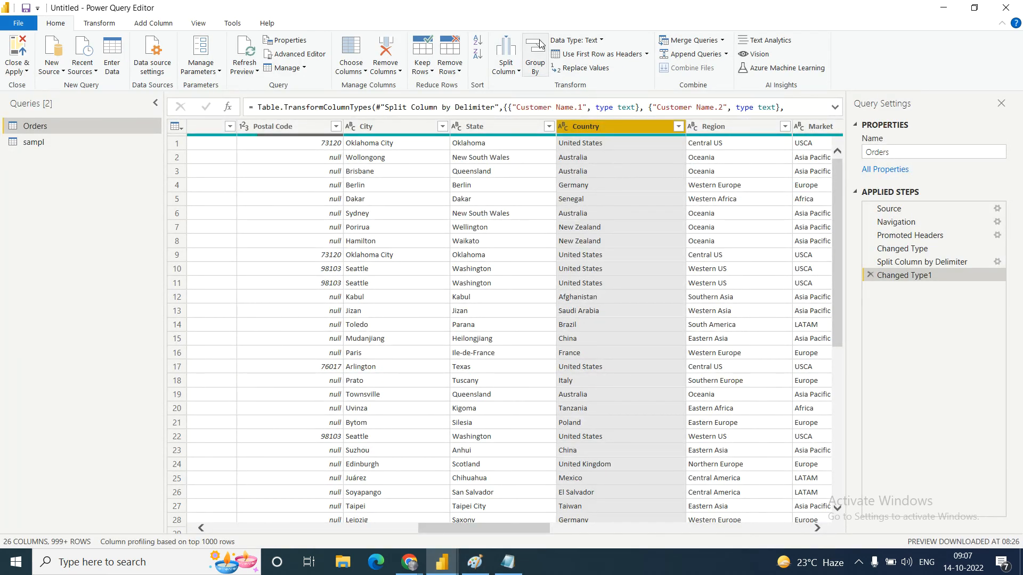
Start a basic Group By on the Country column and name the new column Total Sales.
{"action": "left_click", "coordinate": [536, 57]}
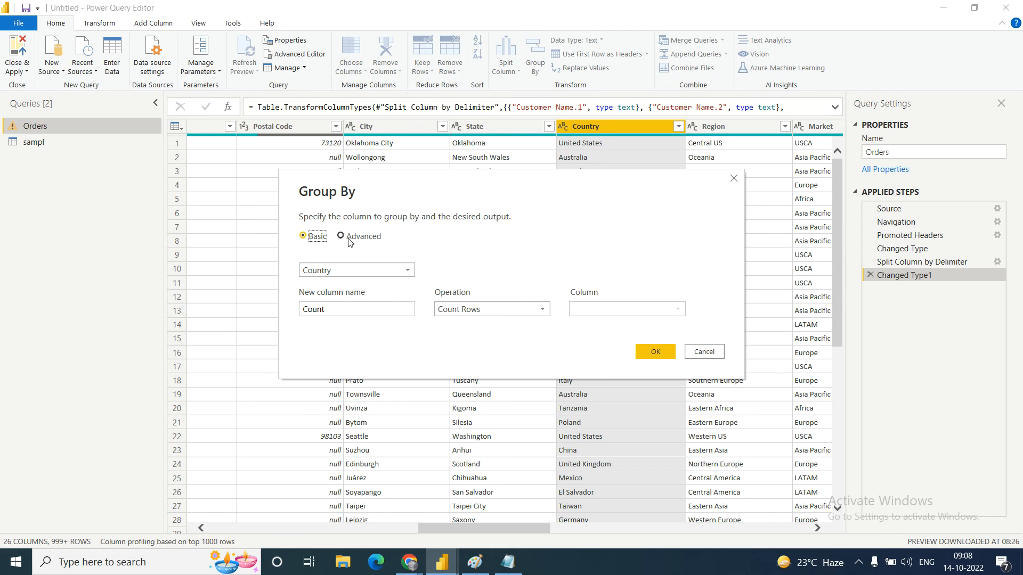
{"action": "left_click", "coordinate": [345, 311]}
{"action": "key", "text": "BackSpace"}
{"action": "key", "text": "BackSpace"}
{"action": "key", "text": "BackSpace"}
{"action": "key", "text": "BackSpace"}
{"action": "key", "text": "BackSpace"}
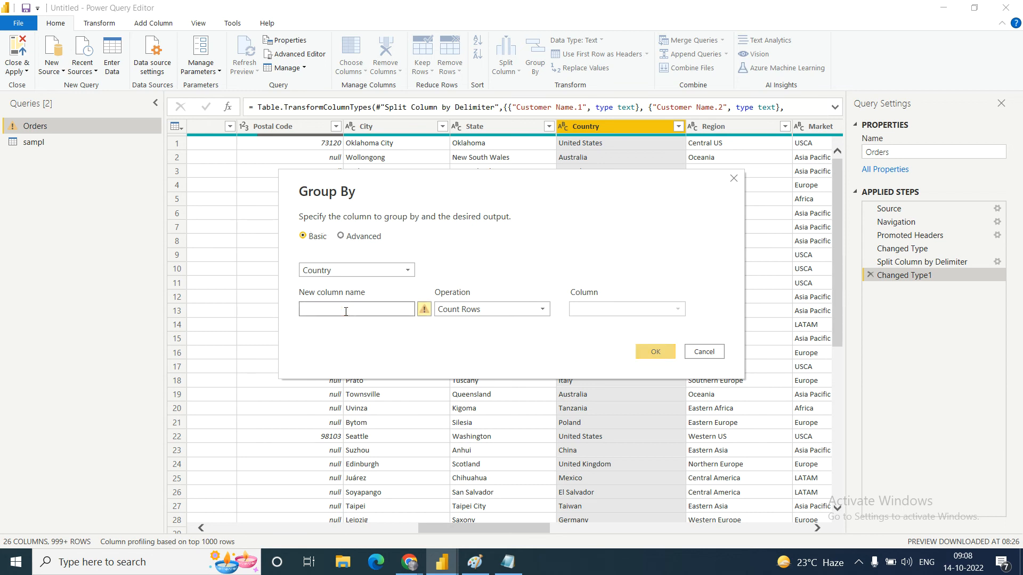
{"action": "type", "text": "Total Sales"}
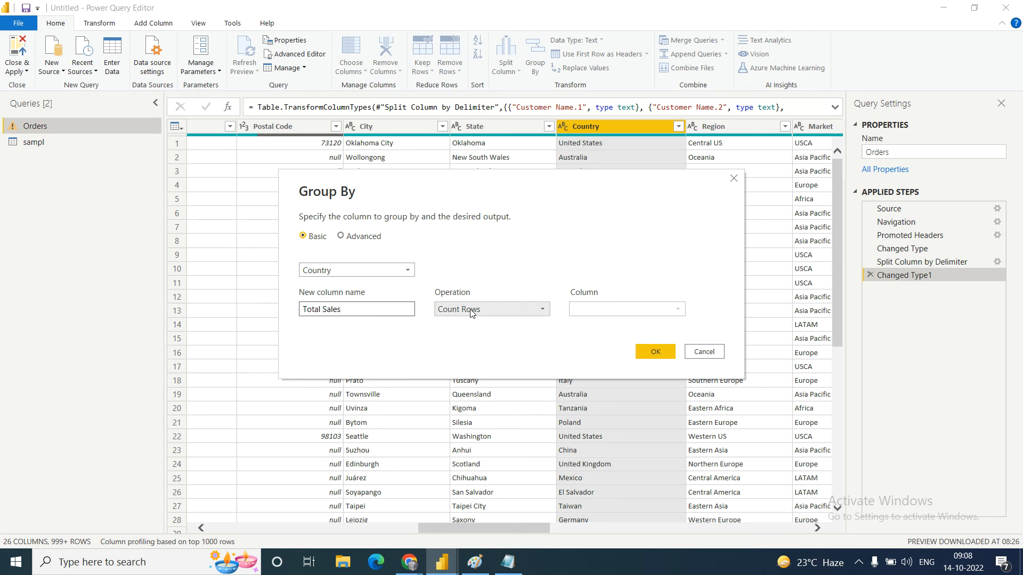
Apply the grouping with the Sum of the Sales column, and remove the resulting applied step.
{"action": "left_click", "coordinate": [452, 310]}
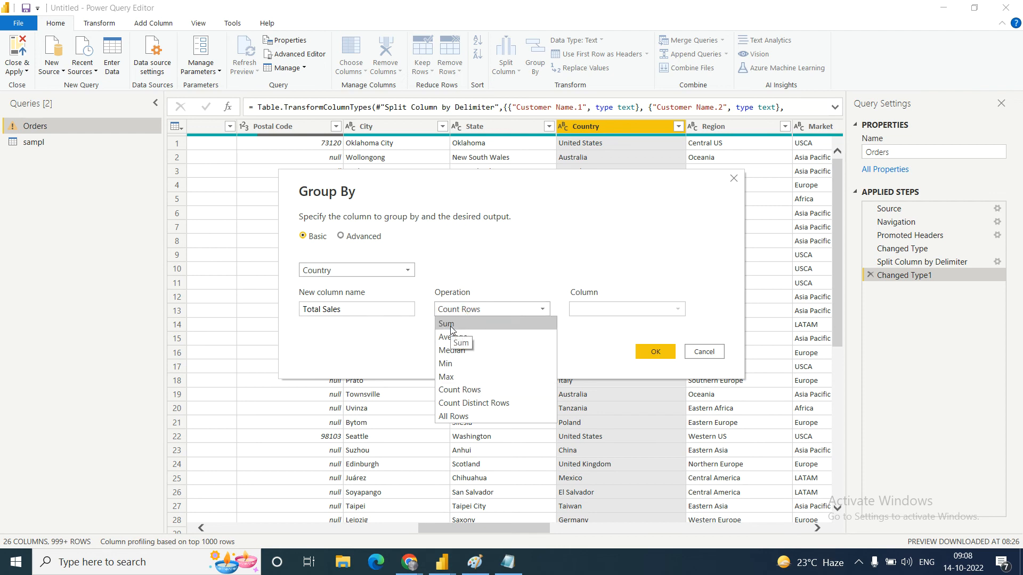
{"action": "left_click", "coordinate": [452, 324]}
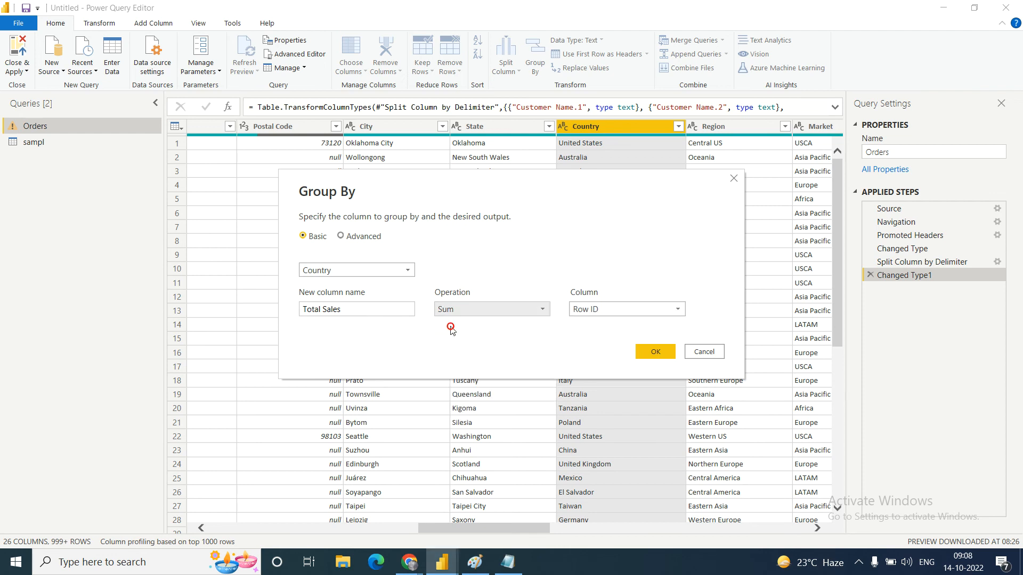
{"action": "left_click", "coordinate": [619, 308]}
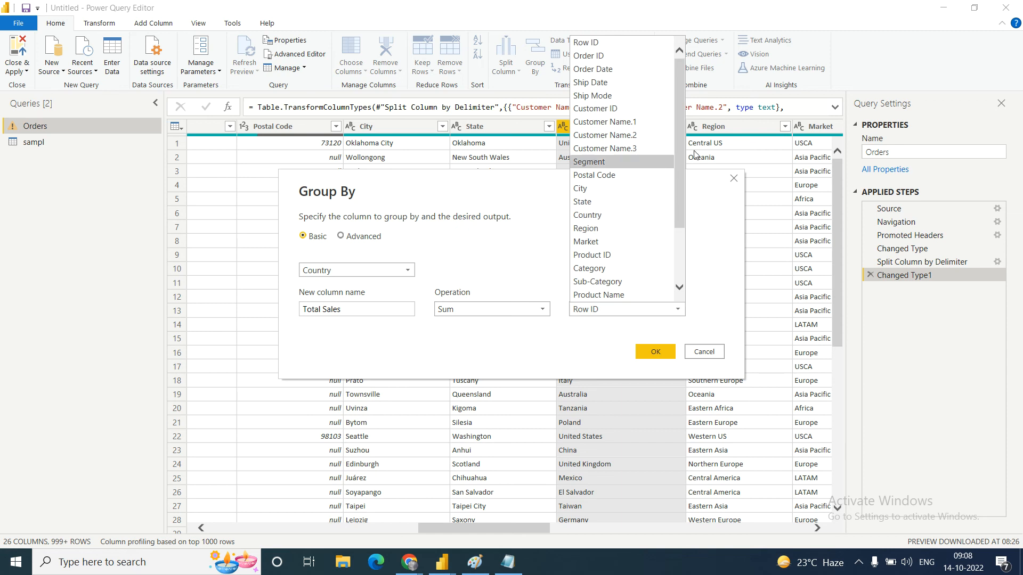
{"action": "left_click_drag", "start_coordinate": [679, 130], "coordinate": [687, 214]}
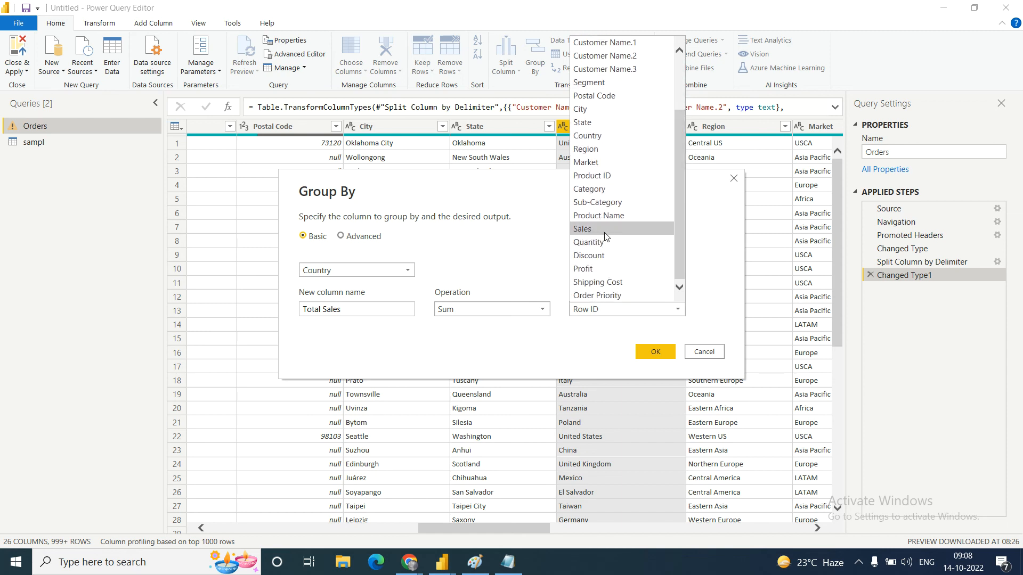
{"action": "left_click", "coordinate": [577, 229]}
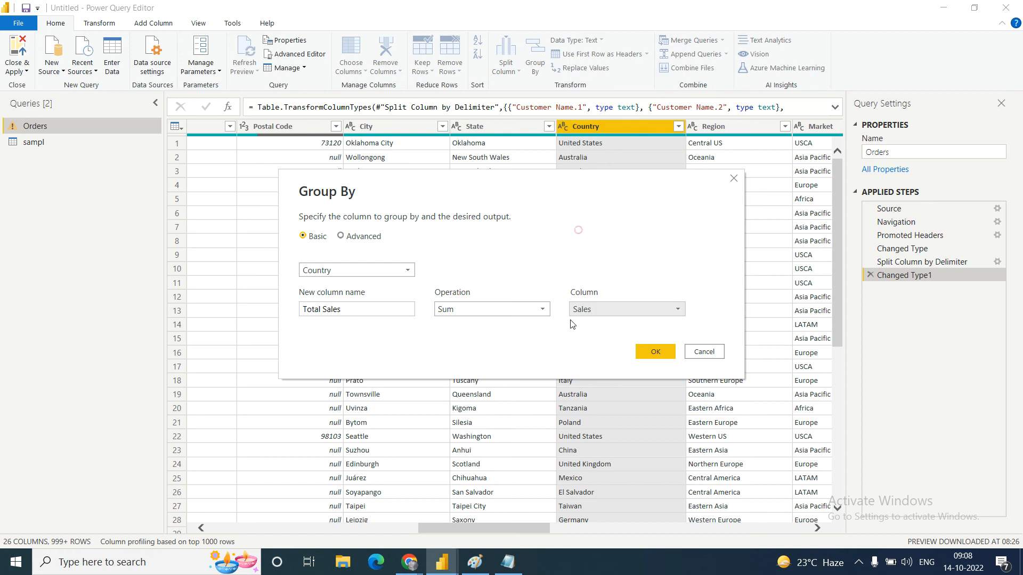
{"action": "left_click", "coordinate": [656, 352]}
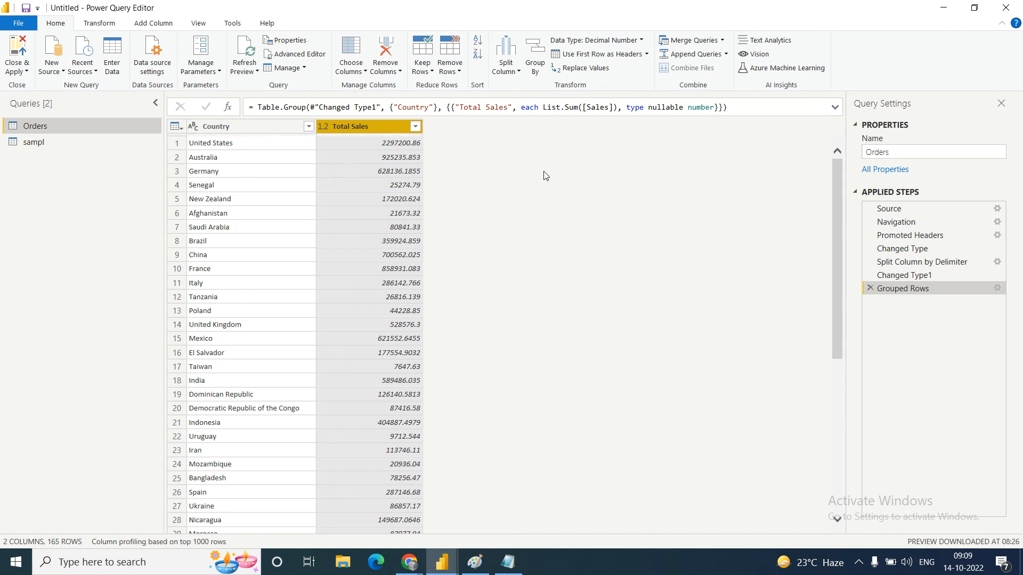
{"action": "left_click", "coordinate": [869, 288]}
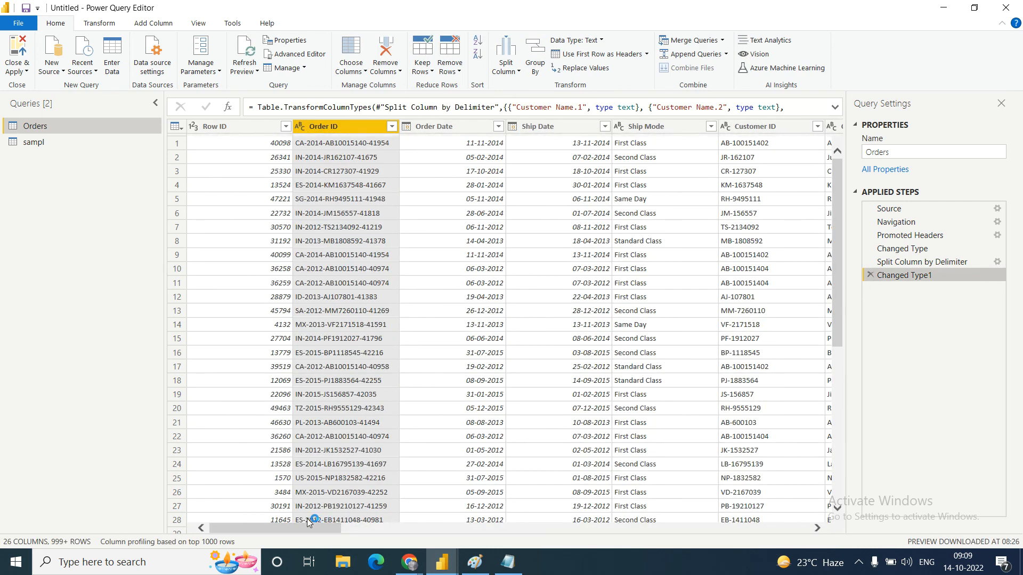
Examine the repeated country entries in the Country column of the Orders table down to row 26.
{"action": "left_click_drag", "start_coordinate": [298, 528], "coordinate": [520, 541]}
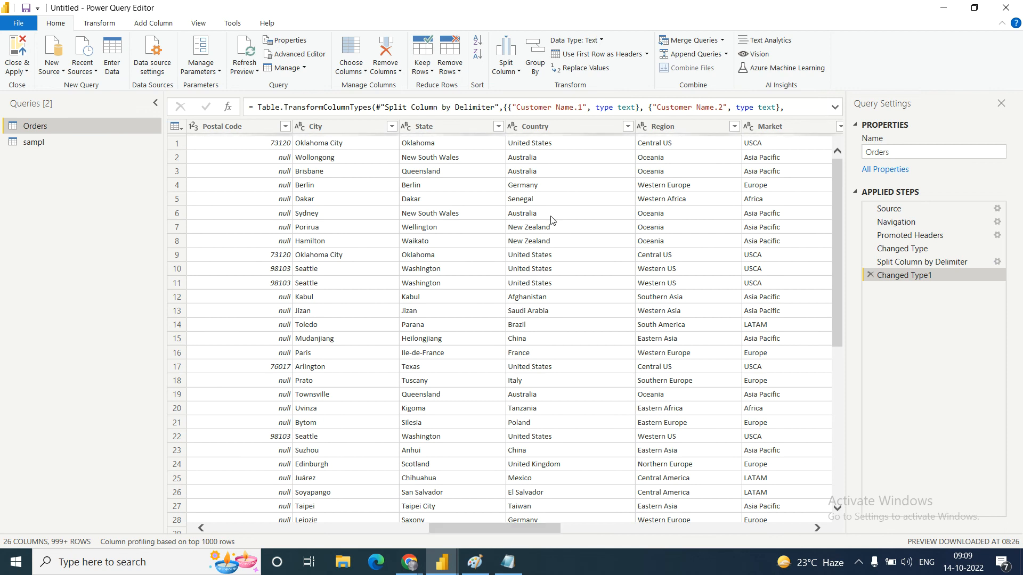
{"action": "left_click", "coordinate": [535, 146]}
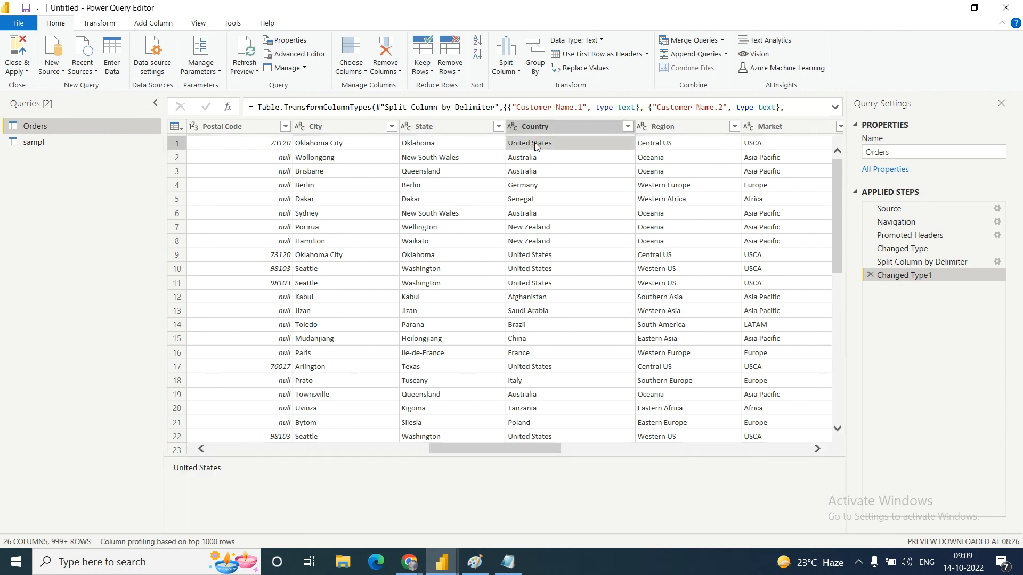
{"action": "left_click", "coordinate": [525, 254]}
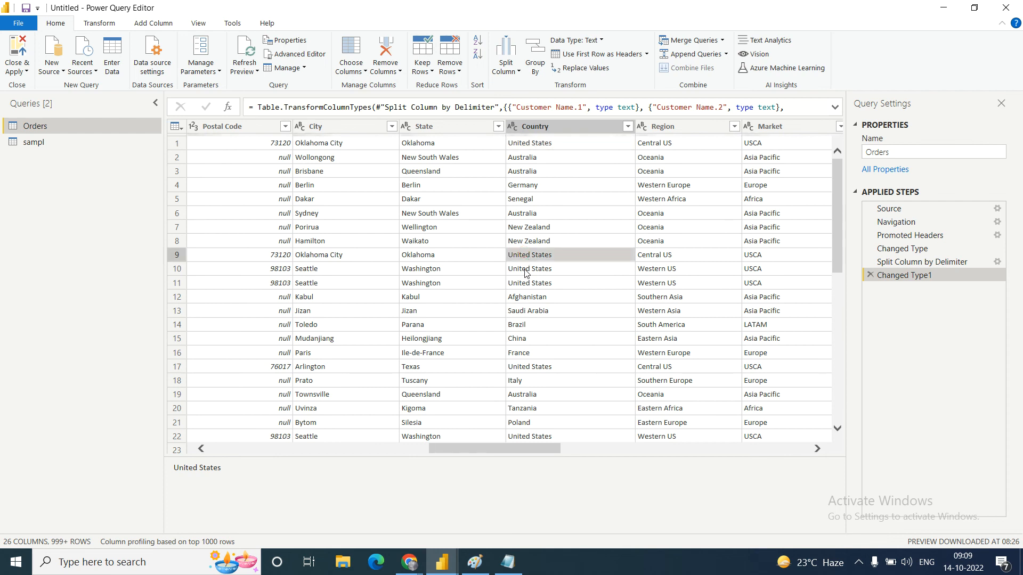
{"action": "left_click", "coordinate": [525, 269]}
{"action": "left_click", "coordinate": [524, 283]}
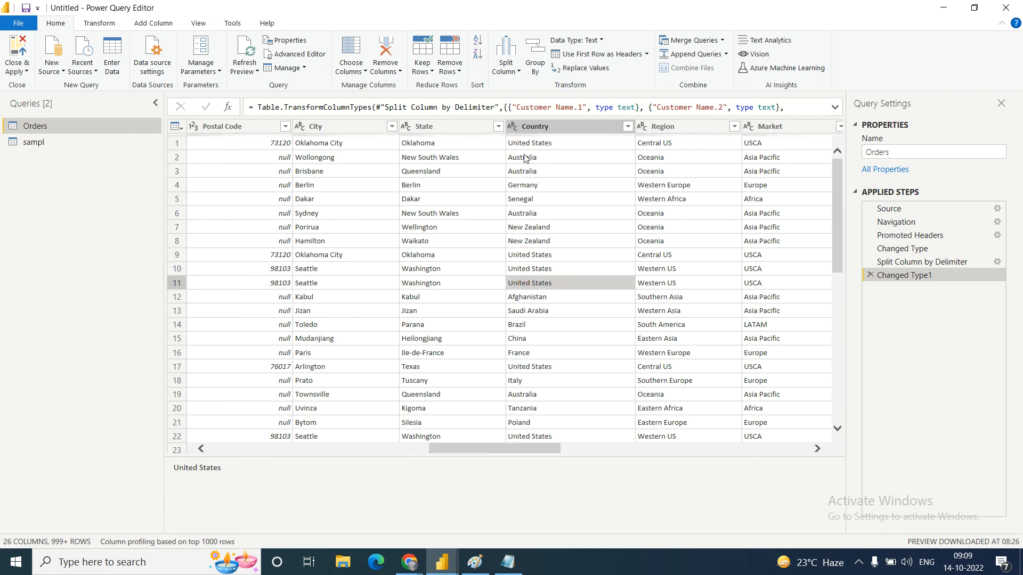
{"action": "left_click", "coordinate": [525, 157]}
{"action": "left_click", "coordinate": [523, 172]}
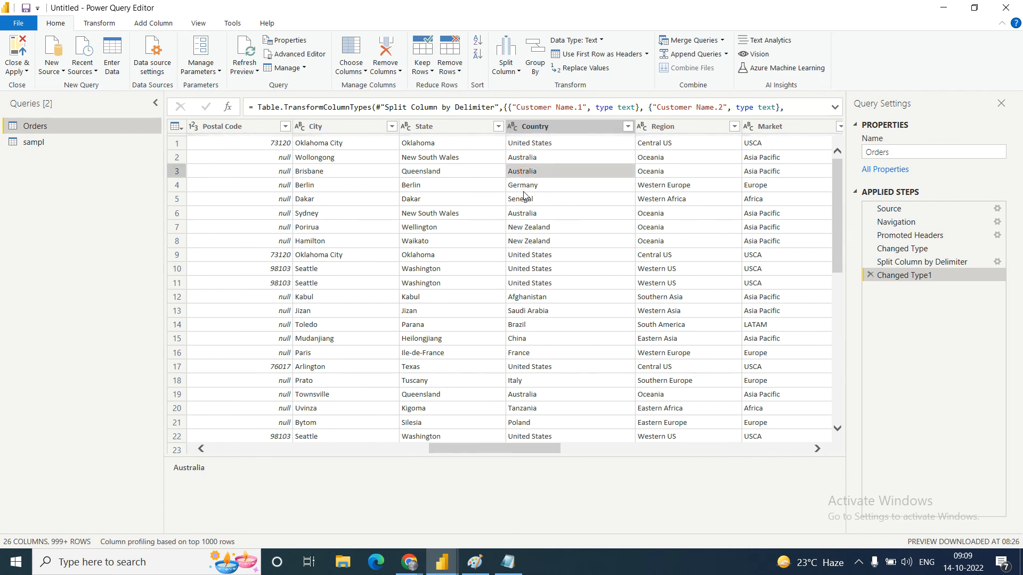
{"action": "left_click", "coordinate": [523, 185]}
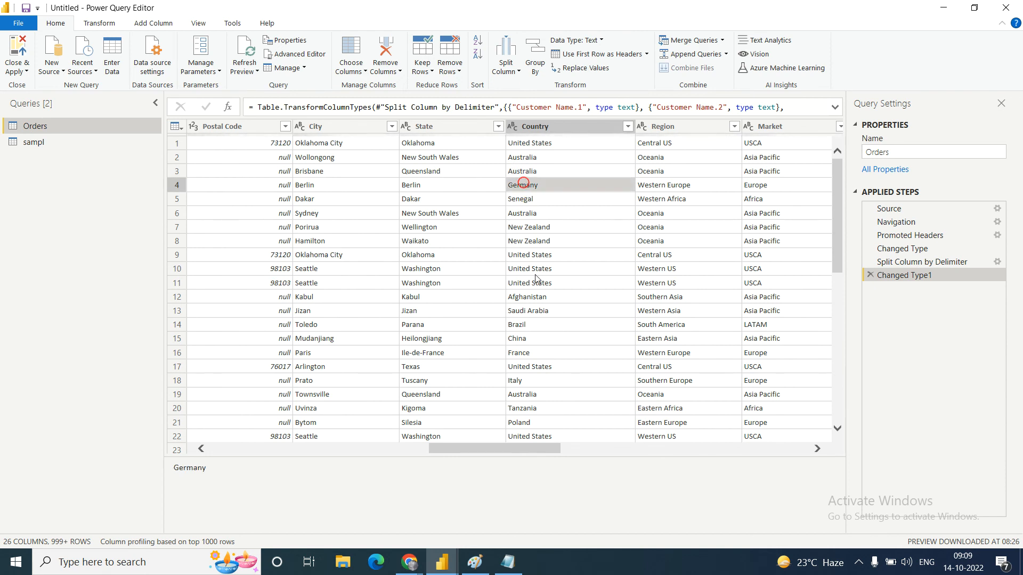
{"action": "left_click", "coordinate": [528, 325]}
{"action": "key", "text": "Down"}
{"action": "key", "text": "Down"}
{"action": "key", "text": "Down"}
{"action": "key", "text": "Down"}
{"action": "key", "text": "Down"}
{"action": "key", "text": "Down"}
{"action": "key", "text": "Down"}
{"action": "key", "text": "Down"}
{"action": "key", "text": "Down"}
{"action": "key", "text": "Down"}
{"action": "key", "text": "Down"}
{"action": "key", "text": "Down"}
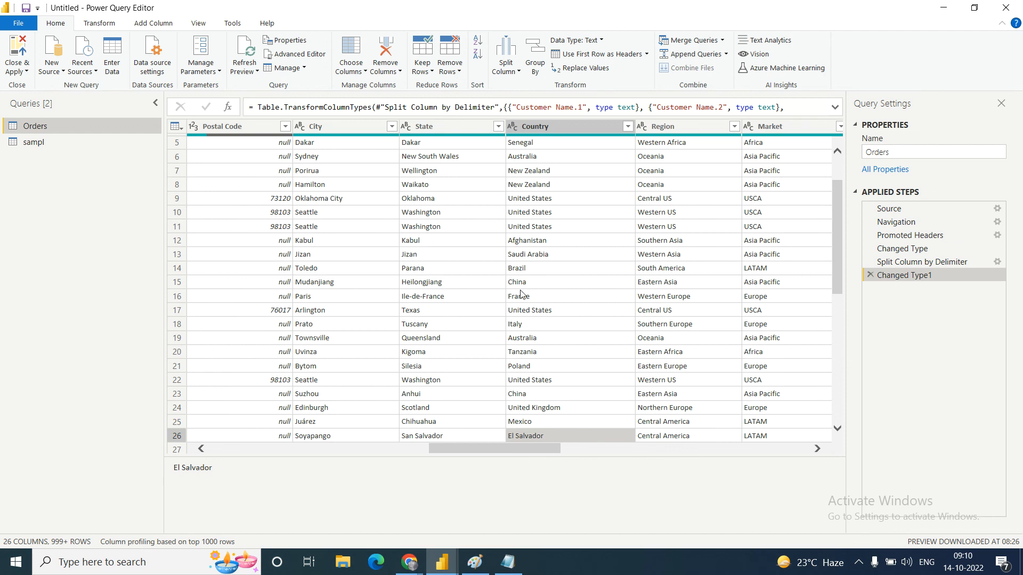
Open a basic Group By on the Orders table's Country column and name the output column Total Sales.
{"action": "left_click", "coordinate": [535, 66]}
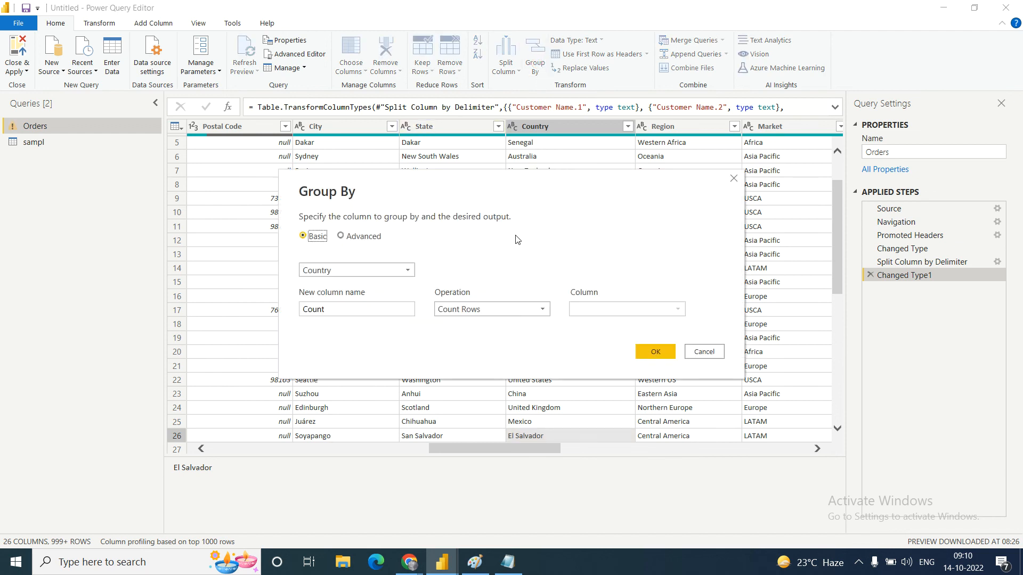
{"action": "left_click", "coordinate": [338, 307]}
{"action": "key", "text": "BackSpace"}
{"action": "key", "text": "BackSpace"}
{"action": "key", "text": "BackSpace"}
{"action": "key", "text": "BackSpace"}
{"action": "key", "text": "BackSpace"}
{"action": "type", "text": "Total Sales"}
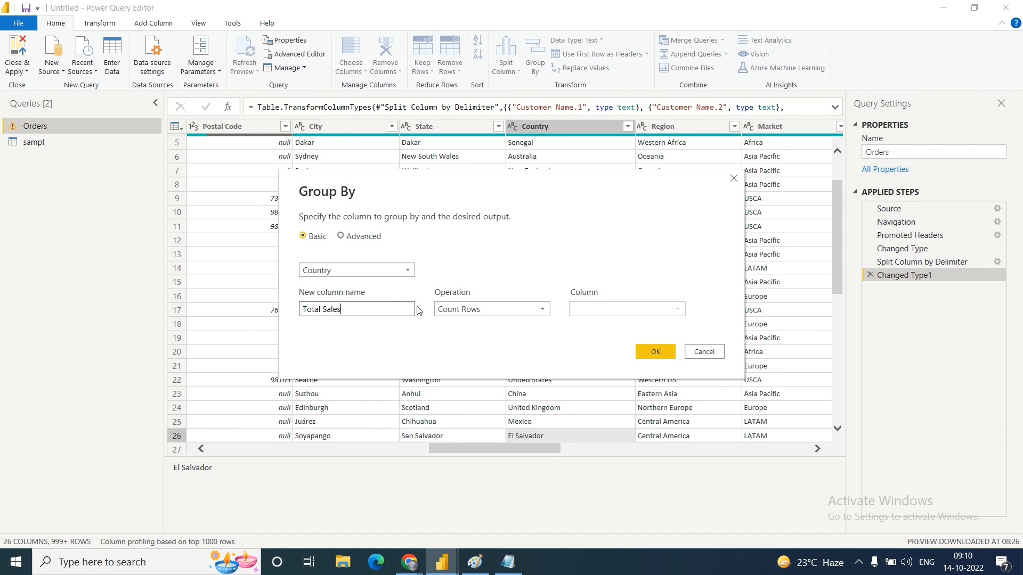
Set the Total Sales operation to Sum of the Sales column and apply the grouping.
{"action": "left_click", "coordinate": [489, 309]}
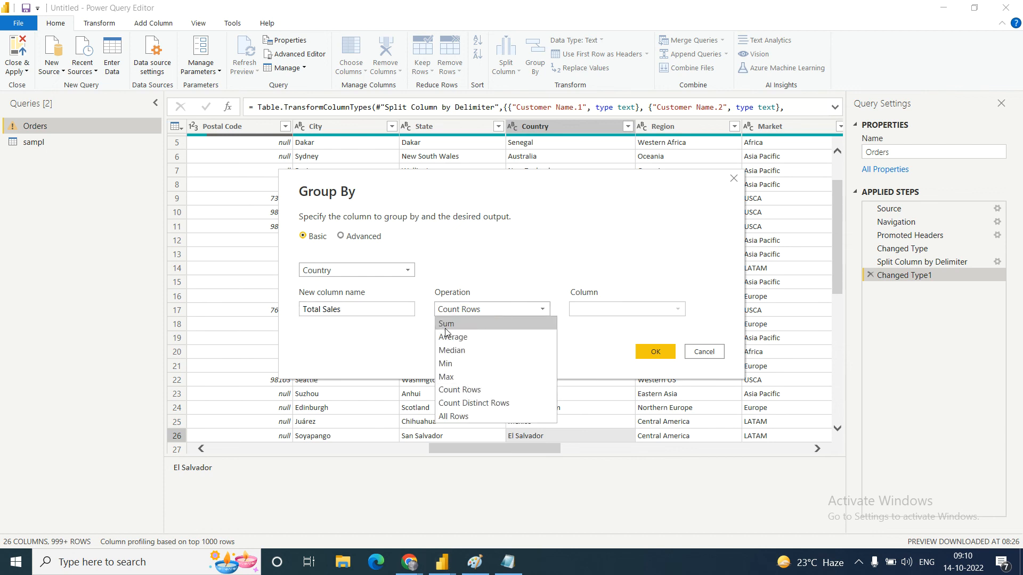
{"action": "left_click", "coordinate": [467, 325]}
{"action": "left_click", "coordinate": [592, 314]}
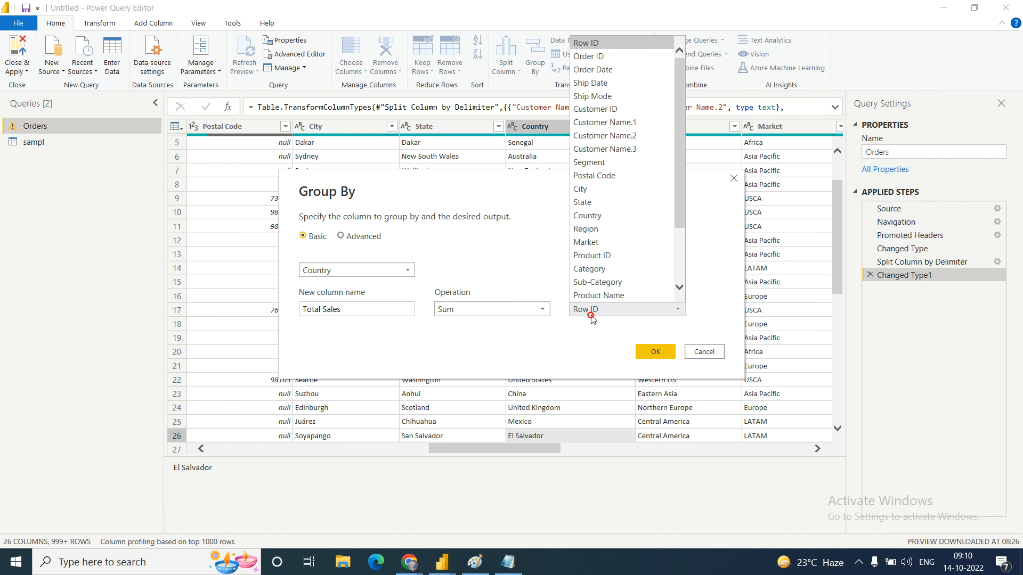
{"action": "left_click_drag", "start_coordinate": [678, 165], "coordinate": [679, 283]}
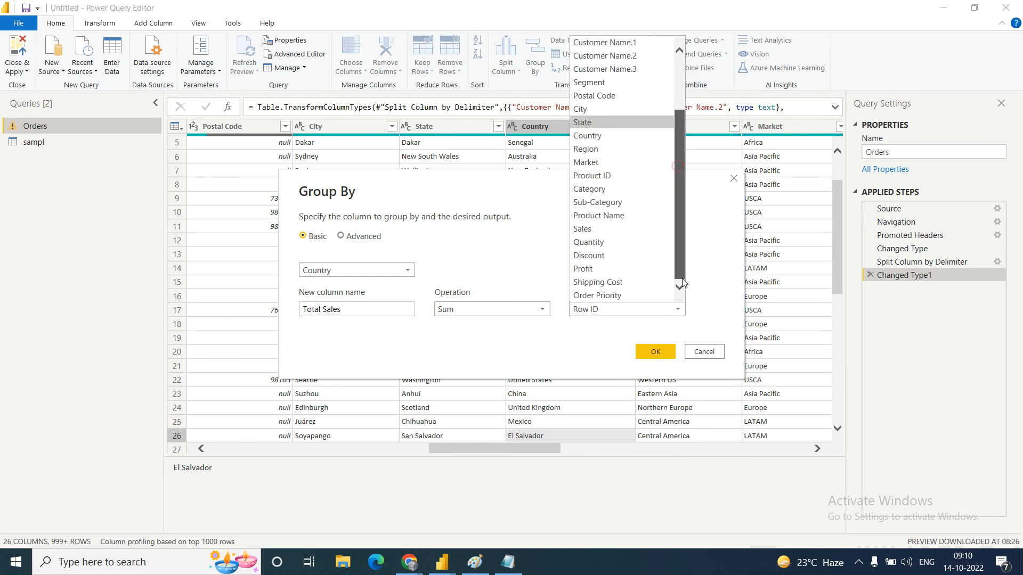
{"action": "left_click", "coordinate": [591, 228]}
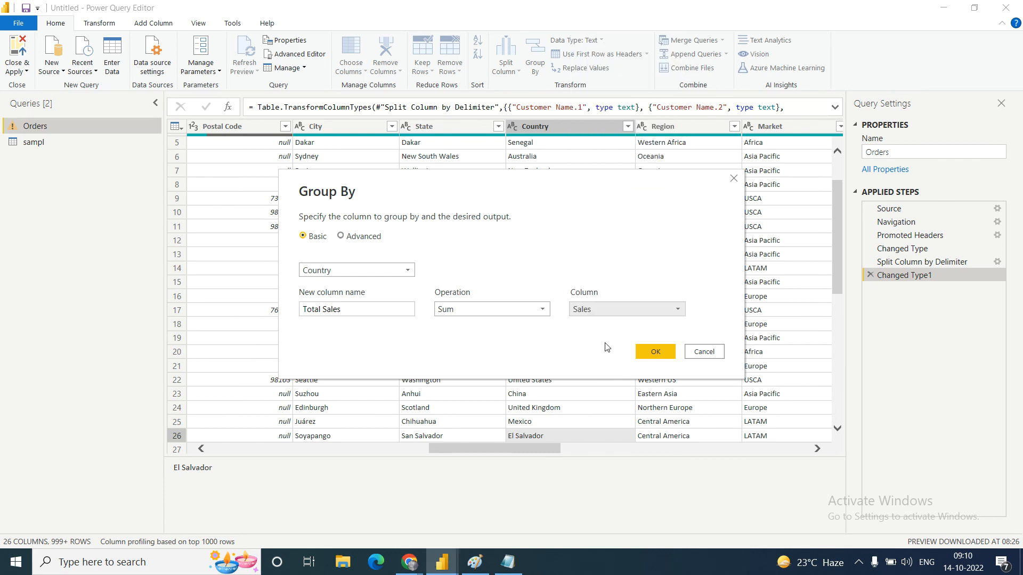
{"action": "left_click", "coordinate": [654, 353]}
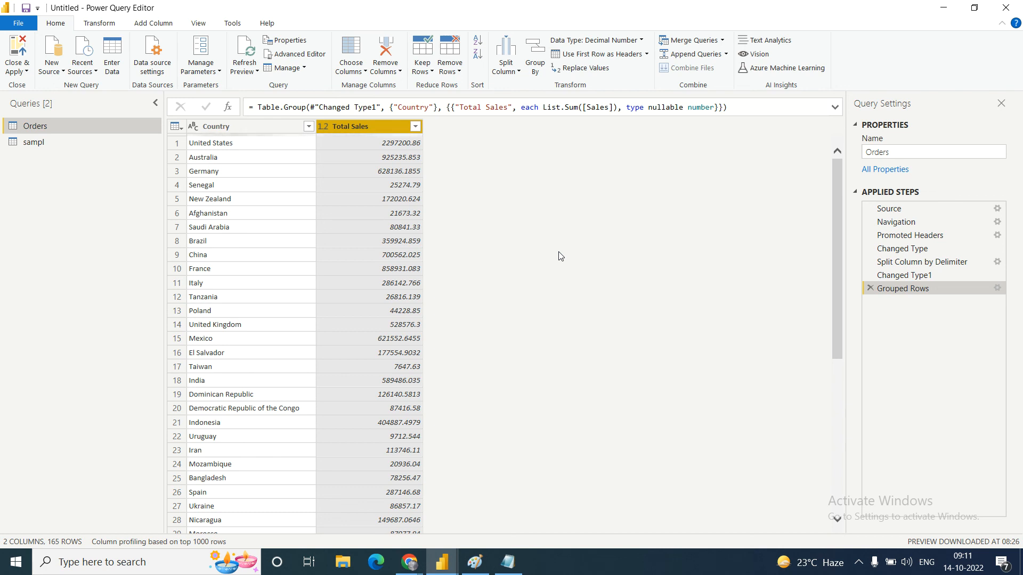
Switch to Paint to review the product and price aggregation example, and return to Power Query Editor.
{"action": "left_click", "coordinate": [475, 562]}
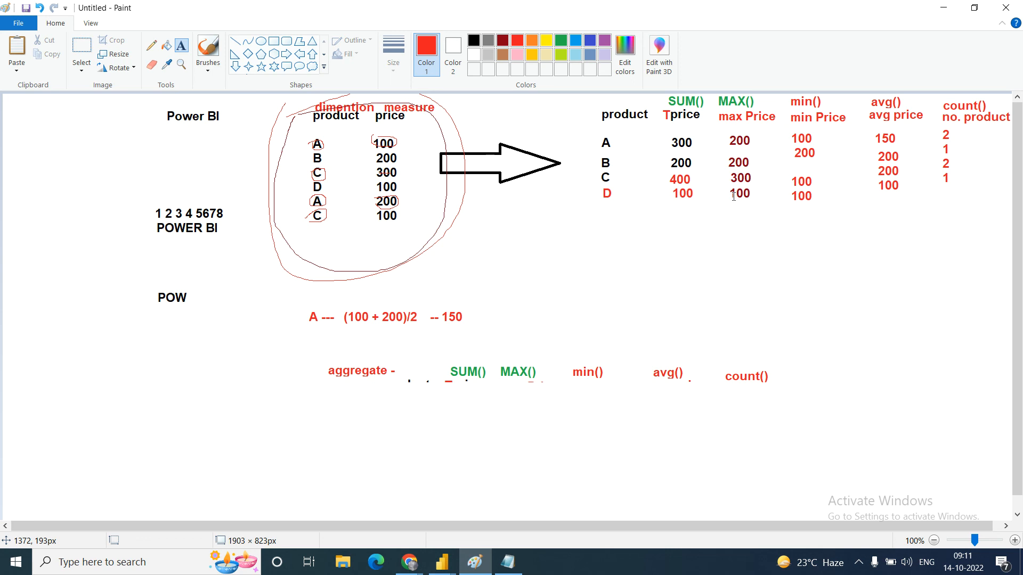
{"action": "left_click", "coordinate": [453, 568]}
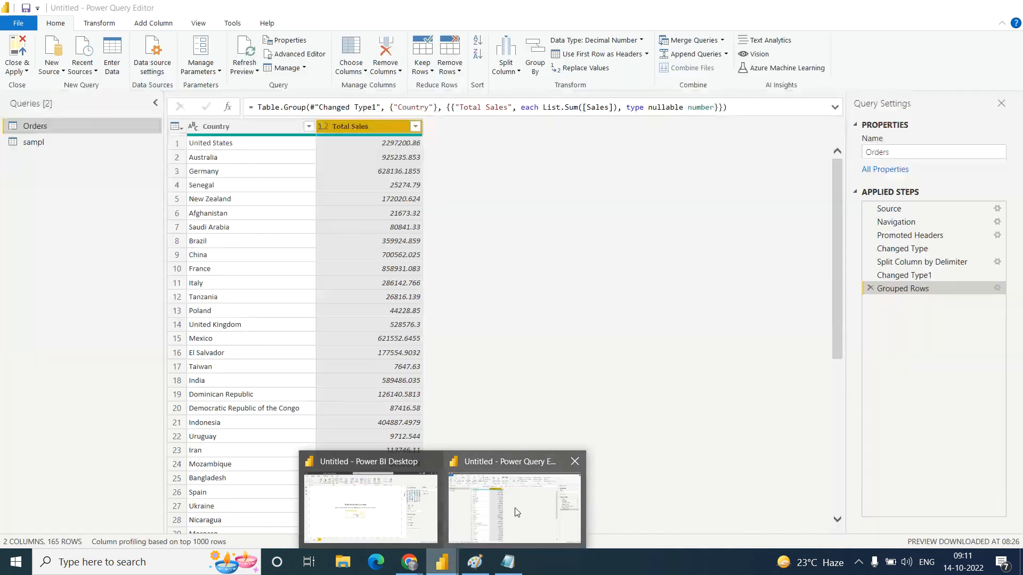
{"action": "left_click", "coordinate": [514, 506]}
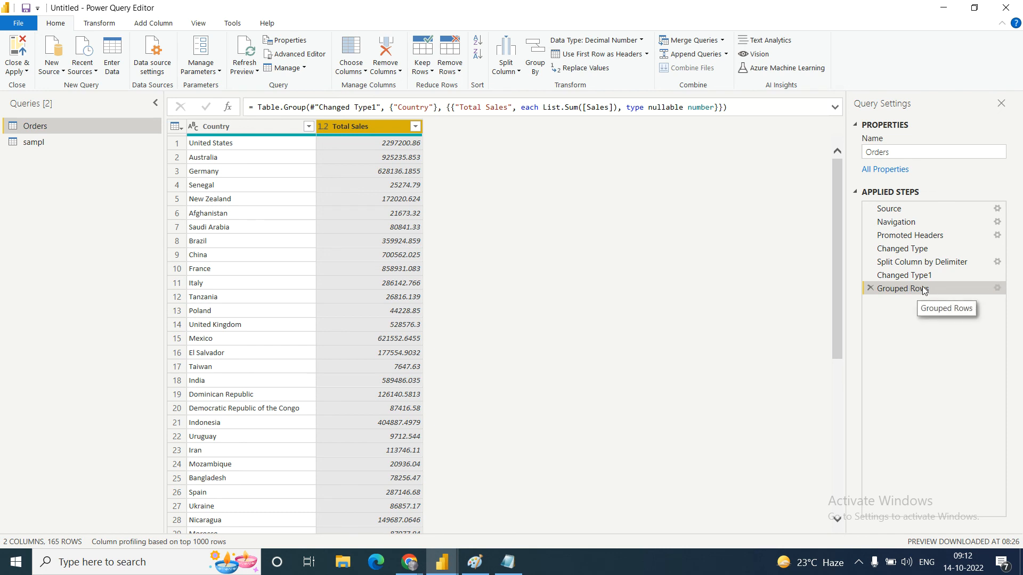
Edit the Grouped Rows step in Advanced mode and add a Min Sales aggregation using Min of the Sales column.
{"action": "left_click", "coordinate": [998, 289]}
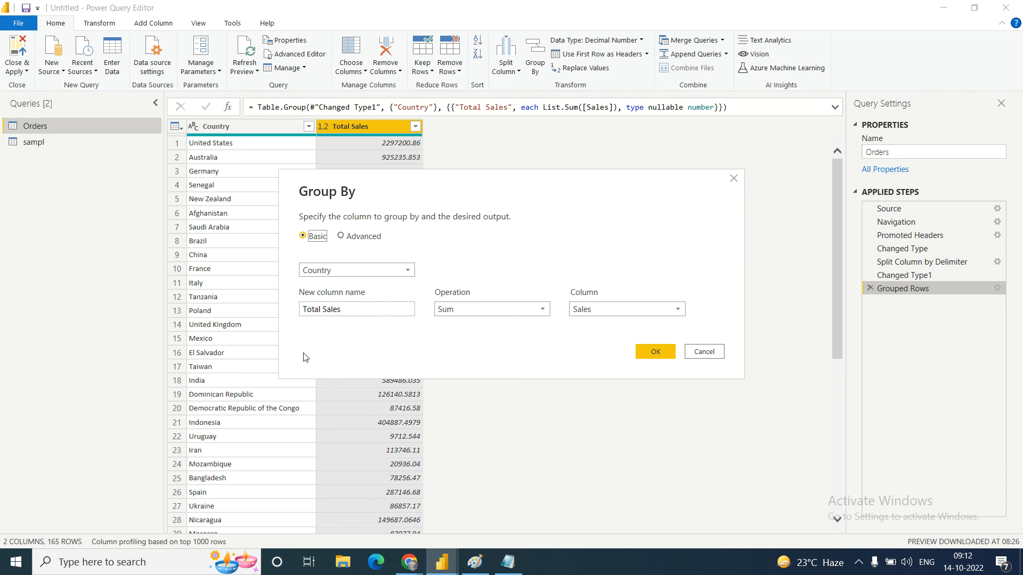
{"action": "left_click", "coordinate": [342, 236]}
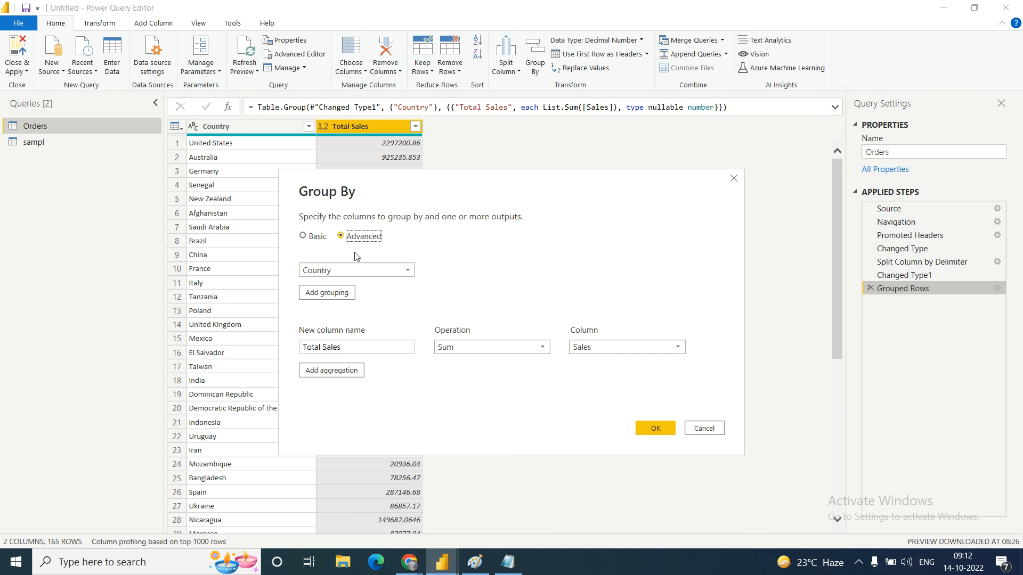
{"action": "left_click", "coordinate": [319, 372]}
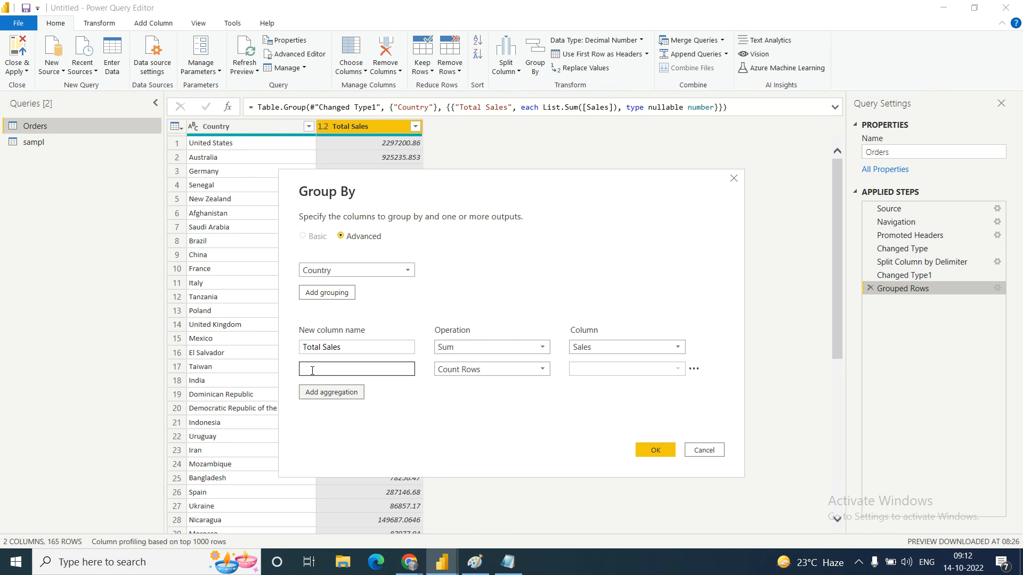
{"action": "left_click", "coordinate": [311, 371]}
{"action": "type", "text": "M"}
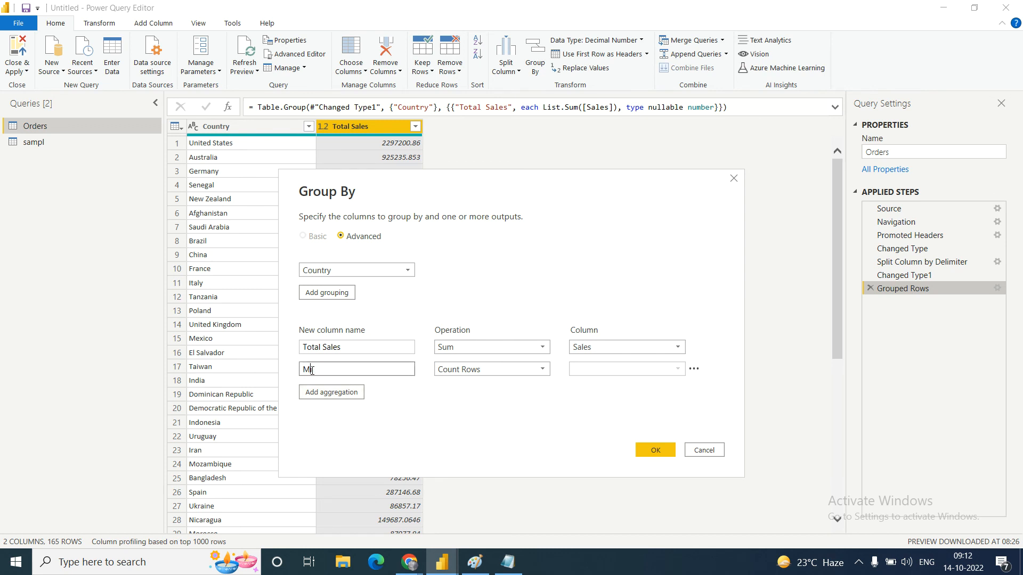
{"action": "type", "text": "in Sales"}
{"action": "left_click", "coordinate": [459, 370]}
{"action": "left_click", "coordinate": [447, 424]}
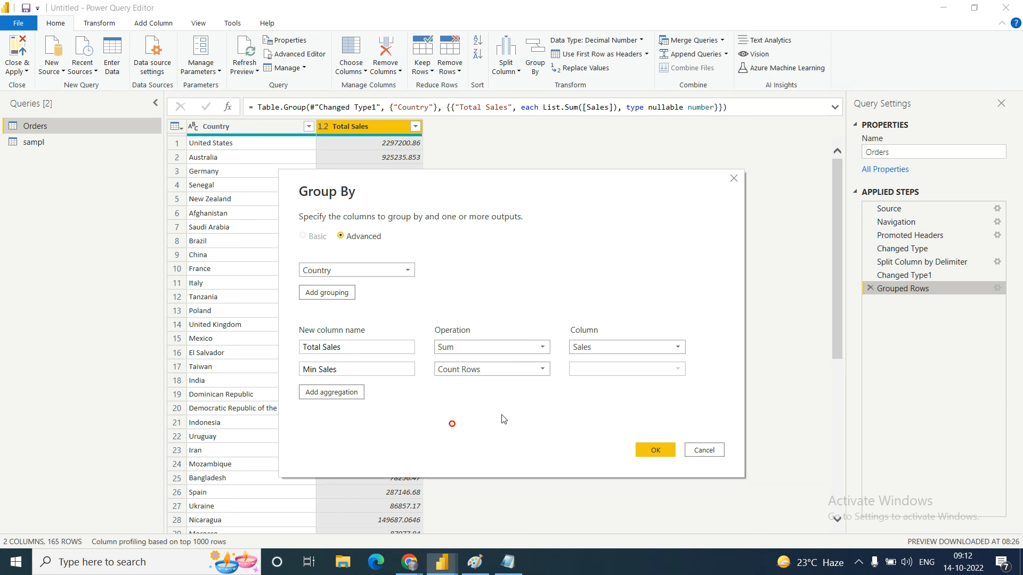
{"action": "left_click", "coordinate": [604, 373]}
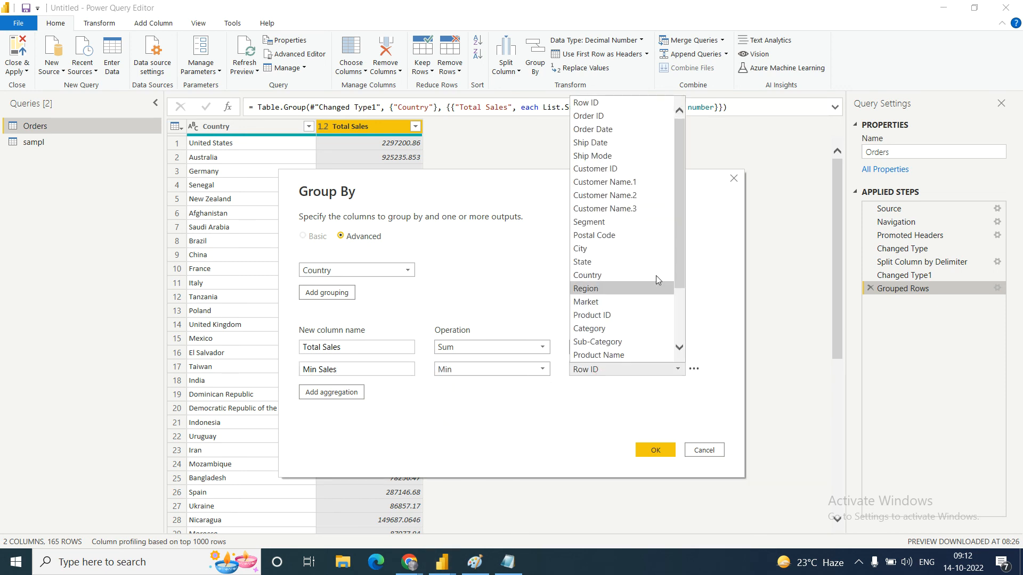
{"action": "left_click_drag", "start_coordinate": [679, 223], "coordinate": [689, 322]}
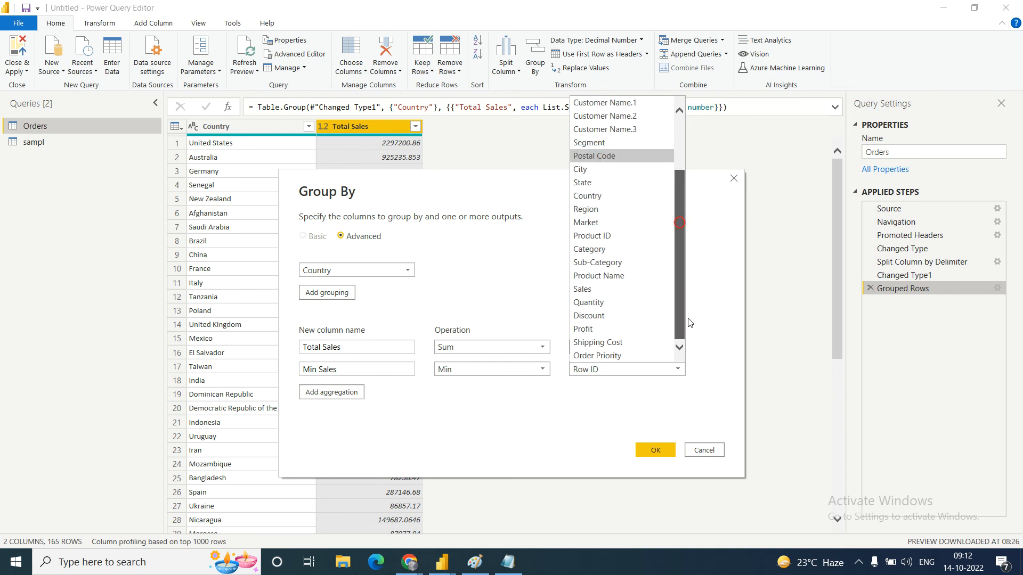
{"action": "left_click", "coordinate": [594, 289]}
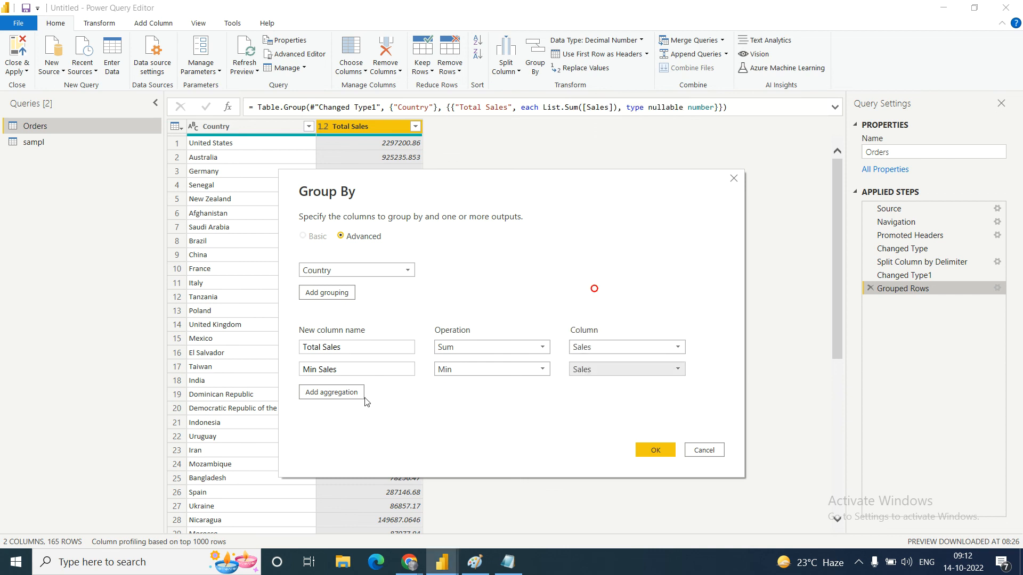
Add a Max Sales aggregation using Max of the Sales column.
{"action": "left_click", "coordinate": [317, 392]}
{"action": "left_click", "coordinate": [315, 393]}
{"action": "type", "text": "Max Sales"}
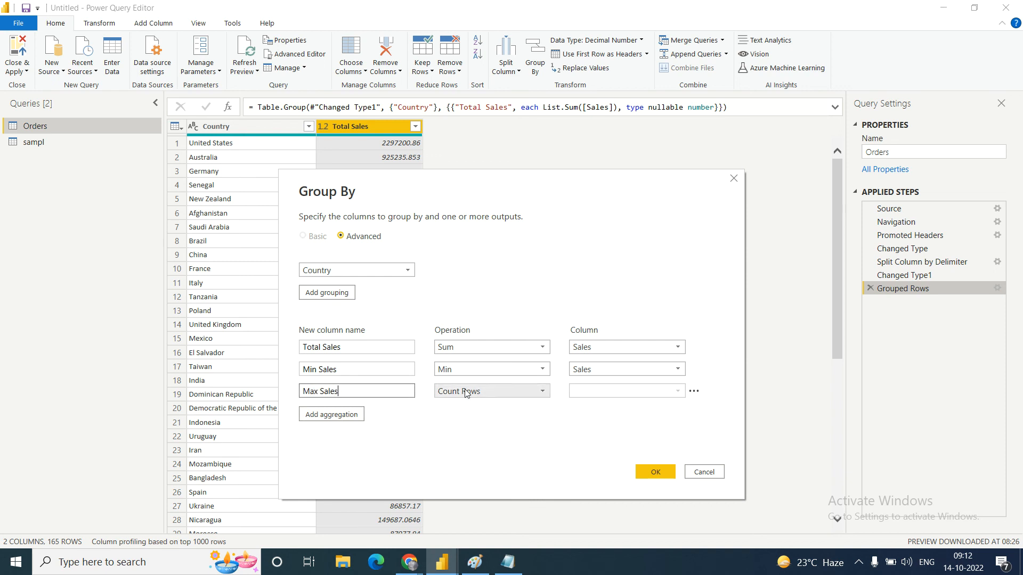
{"action": "left_click", "coordinate": [491, 391]}
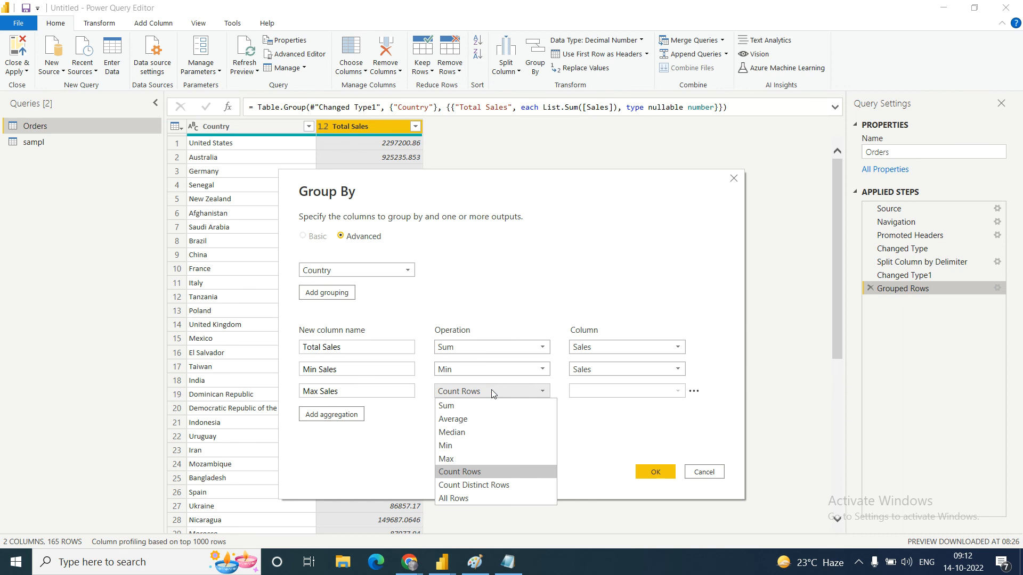
{"action": "left_click", "coordinate": [445, 459]}
{"action": "left_click", "coordinate": [601, 395]}
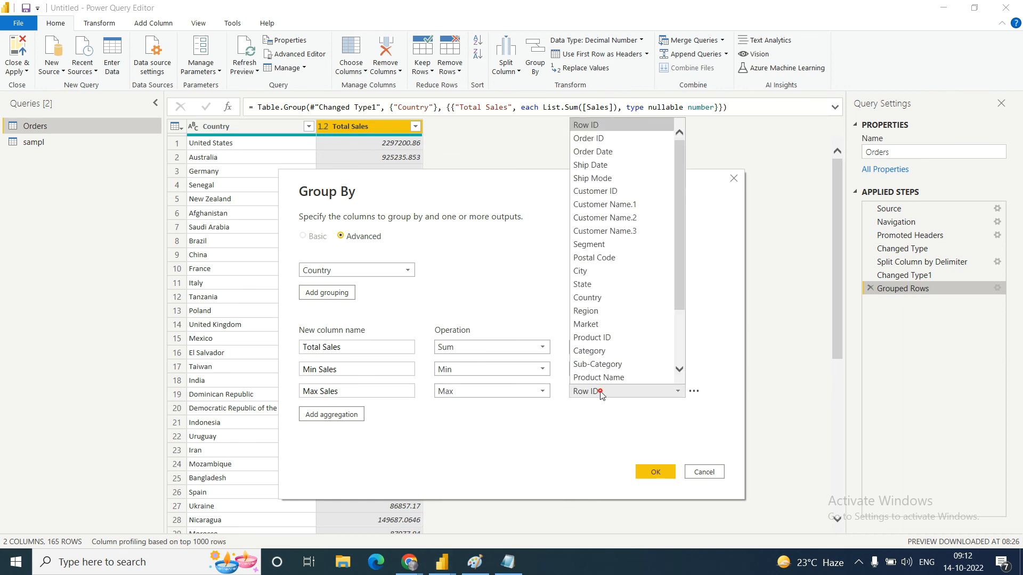
{"action": "left_click_drag", "start_coordinate": [678, 240], "coordinate": [679, 348]}
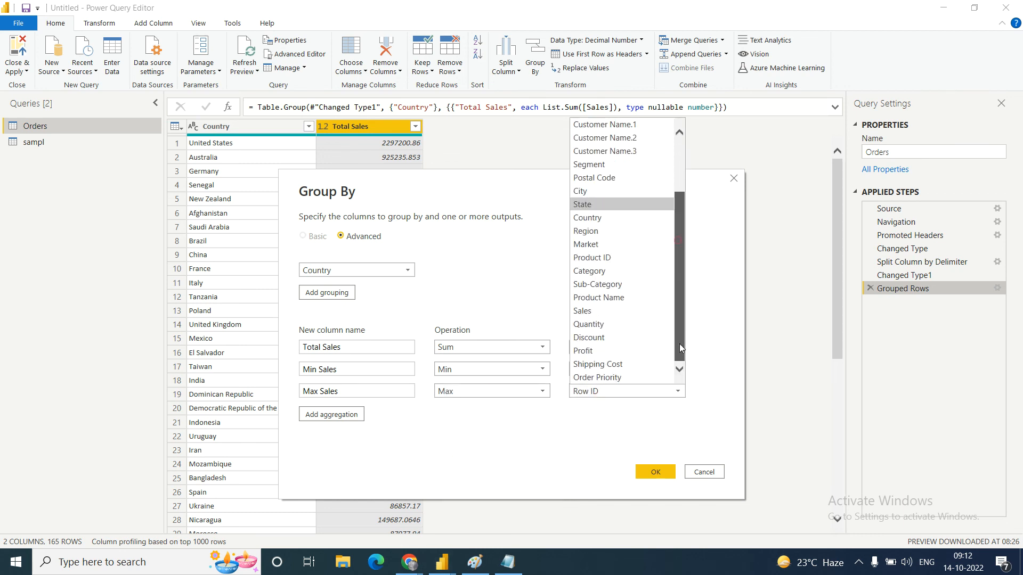
{"action": "left_click", "coordinate": [598, 308]}
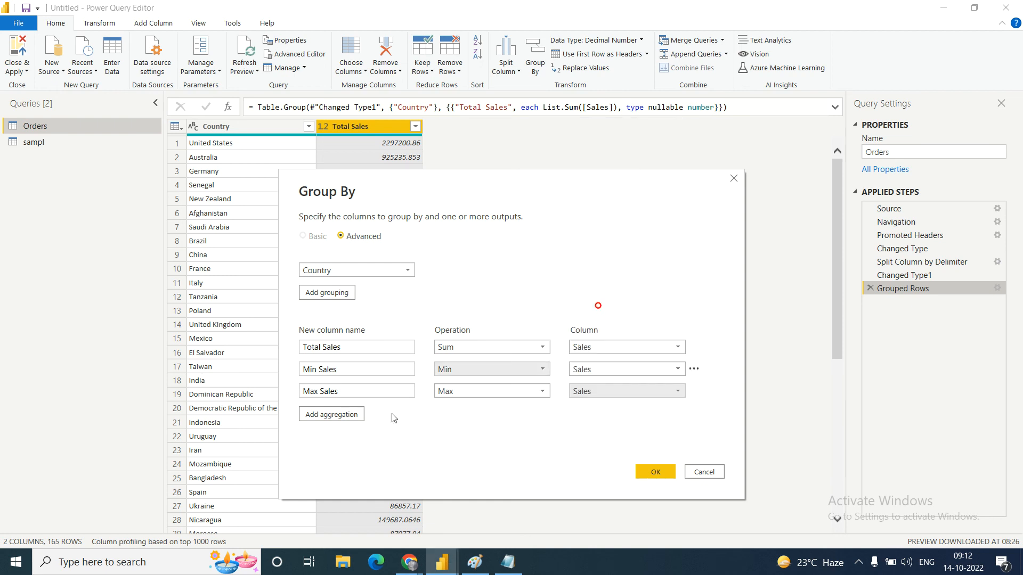
Add an Avg Sales aggregation using Average of the Sales column.
{"action": "left_click", "coordinate": [331, 414]}
{"action": "left_click", "coordinate": [317, 412]}
{"action": "type", "text": "Avg Sales"}
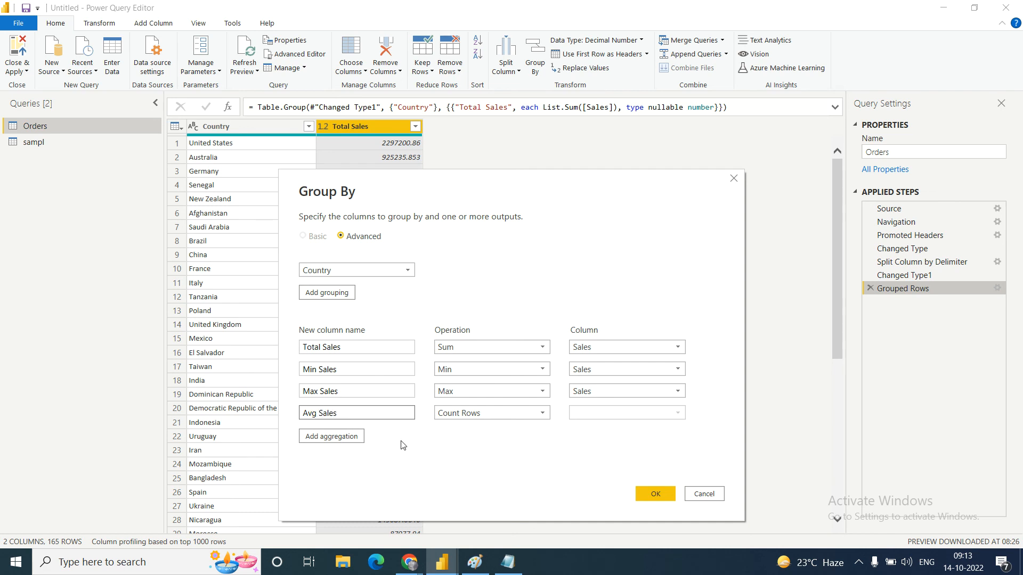
{"action": "left_click", "coordinate": [487, 413]}
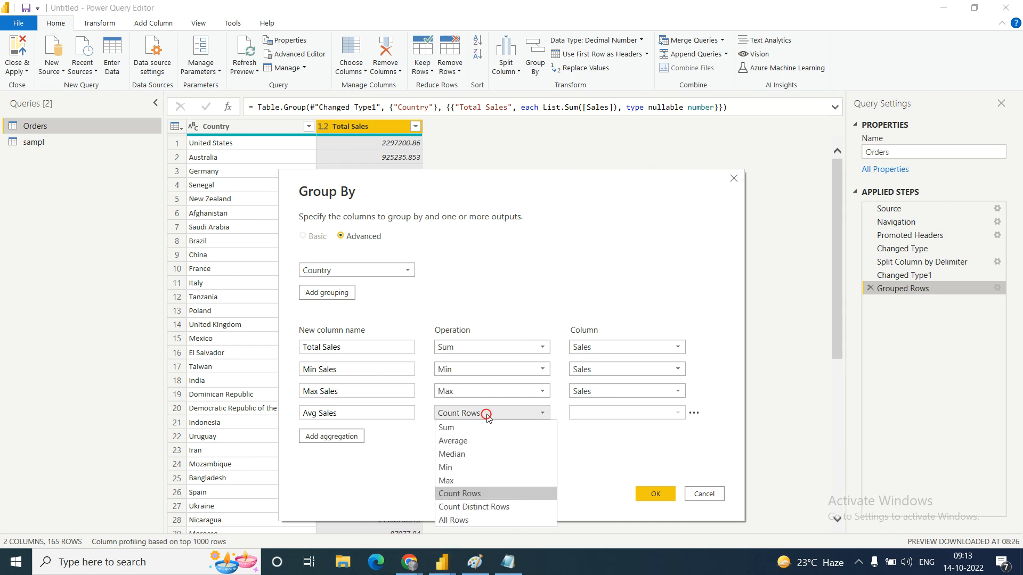
{"action": "left_click", "coordinate": [460, 441]}
{"action": "left_click", "coordinate": [595, 415]}
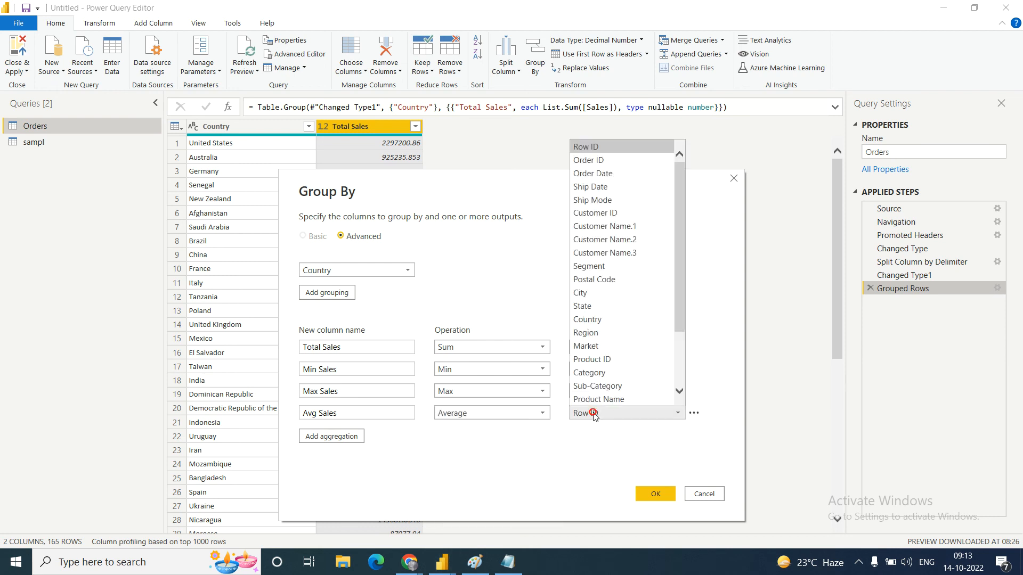
{"action": "left_click_drag", "start_coordinate": [682, 269], "coordinate": [681, 341]}
{"action": "left_click", "coordinate": [586, 334]}
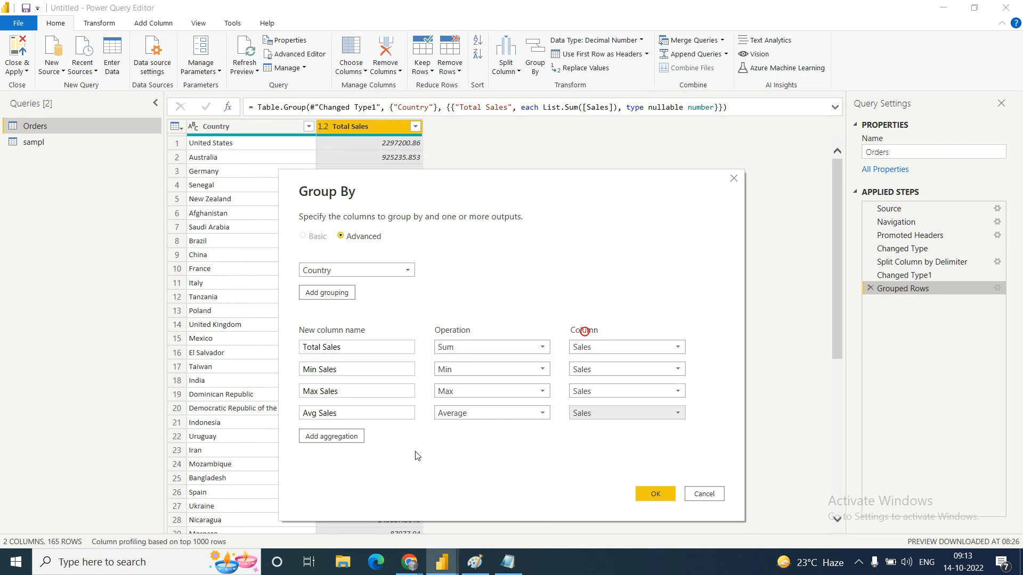
Add a No Product aggregation using Count Rows, and apply the edited grouping.
{"action": "left_click", "coordinate": [327, 438]}
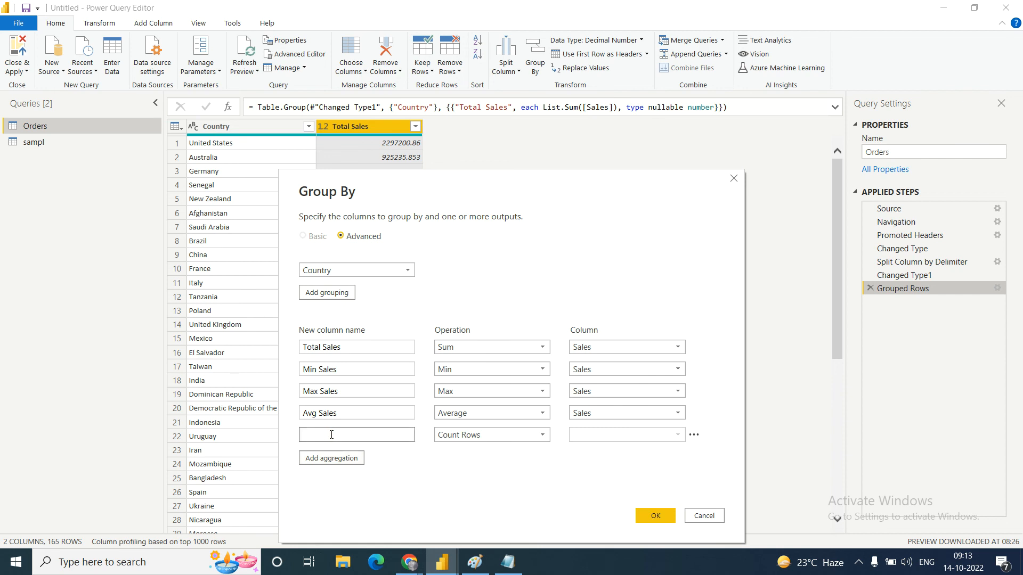
{"action": "type", "text": "No Product"}
{"action": "left_click", "coordinate": [496, 439]}
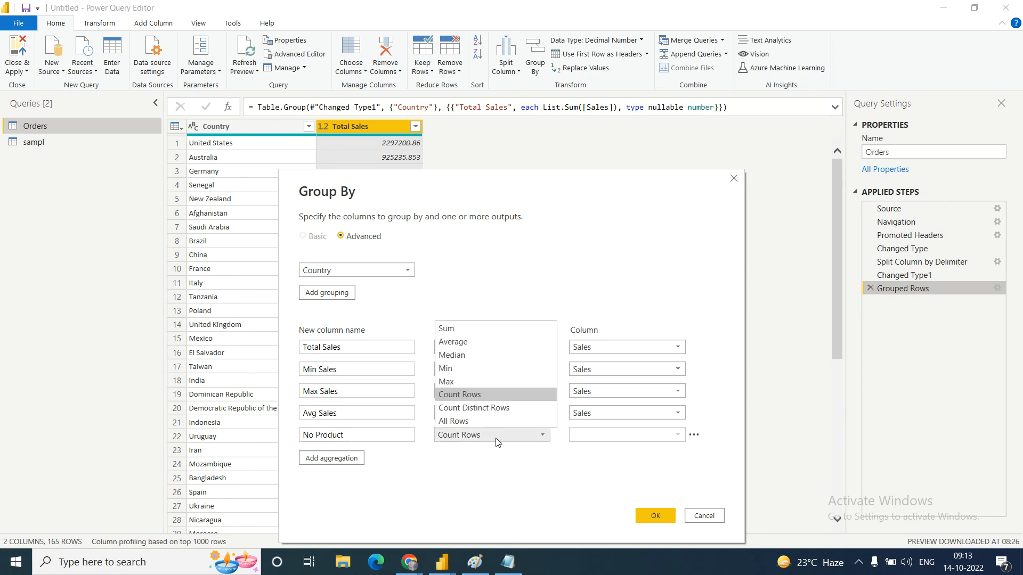
{"action": "left_click", "coordinate": [471, 396]}
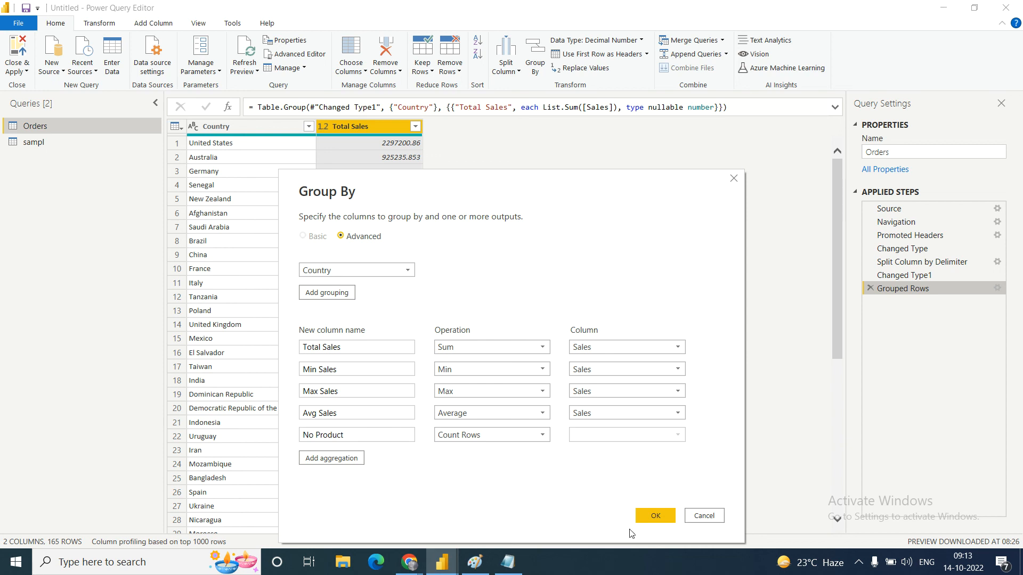
{"action": "left_click", "coordinate": [657, 515]}
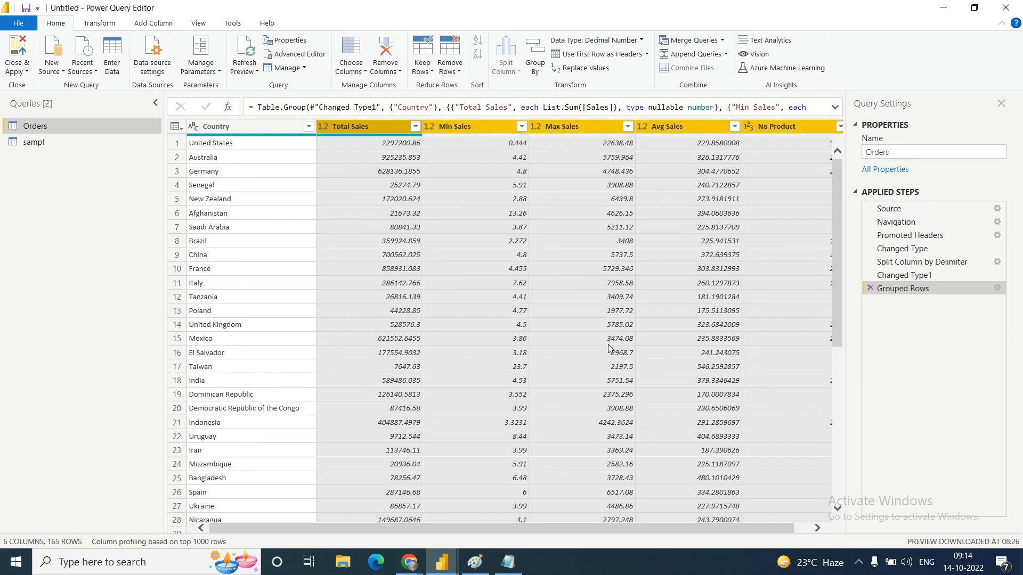
{"action": "left_click_drag", "start_coordinate": [837, 216], "coordinate": [842, 181]}
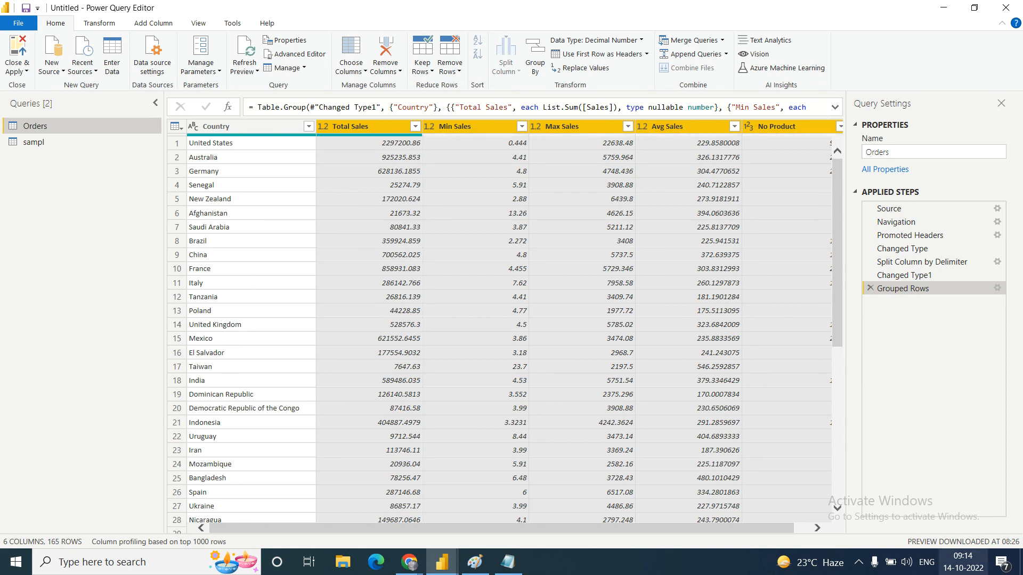
{"action": "left_click", "coordinate": [858, 562]}
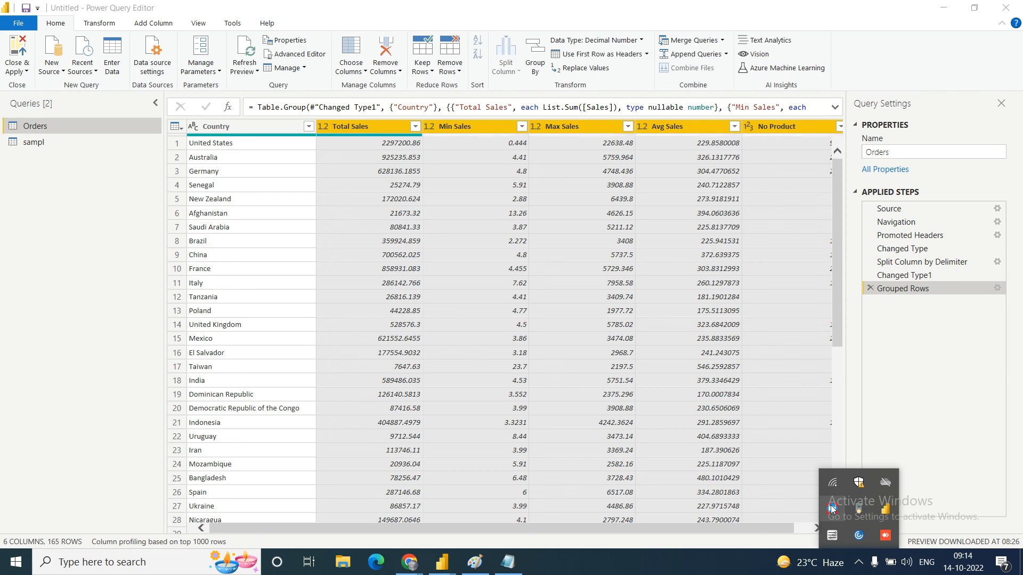
{"action": "right_click", "coordinate": [831, 508]}
{"action": "left_click", "coordinate": [853, 497]}
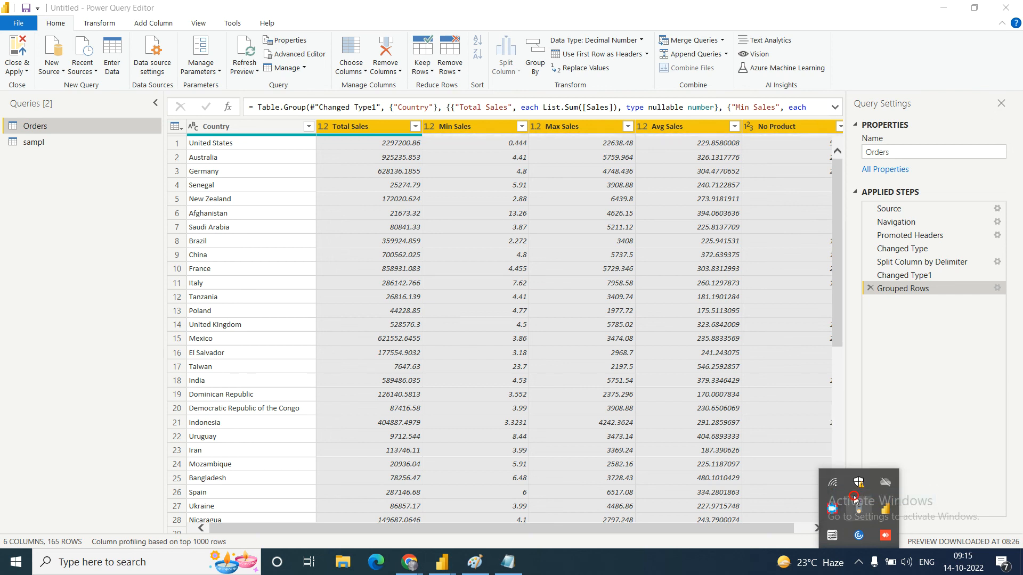